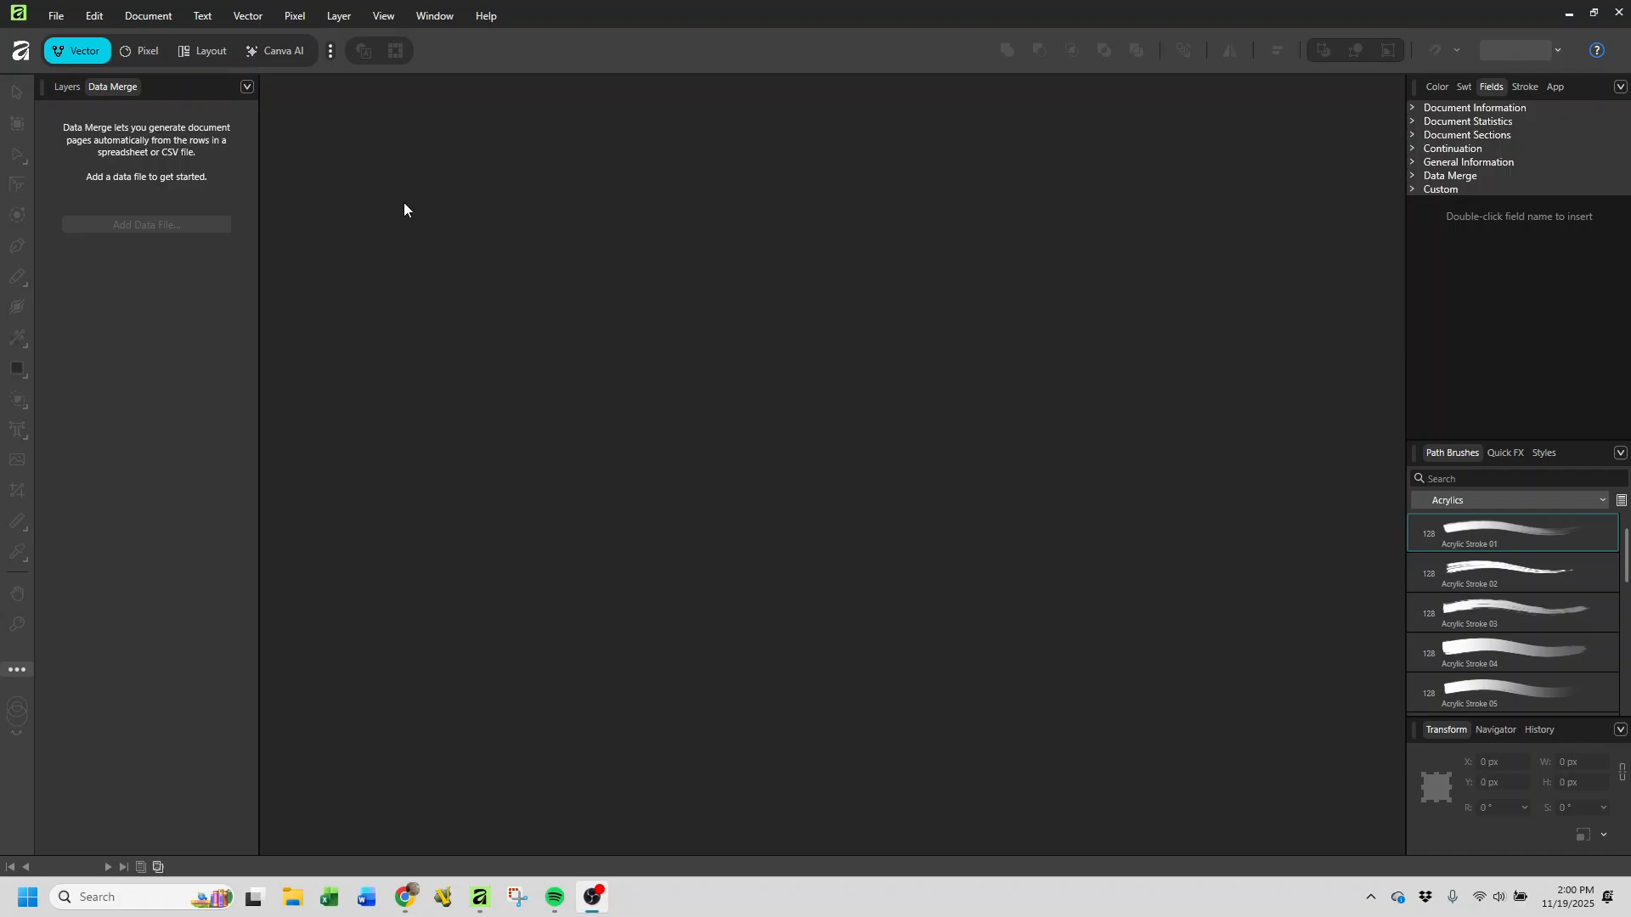
- Start a new document and choose the landscape RGB Letter (ANSI A) preset, 11 × 8.5 in
click(56, 15)
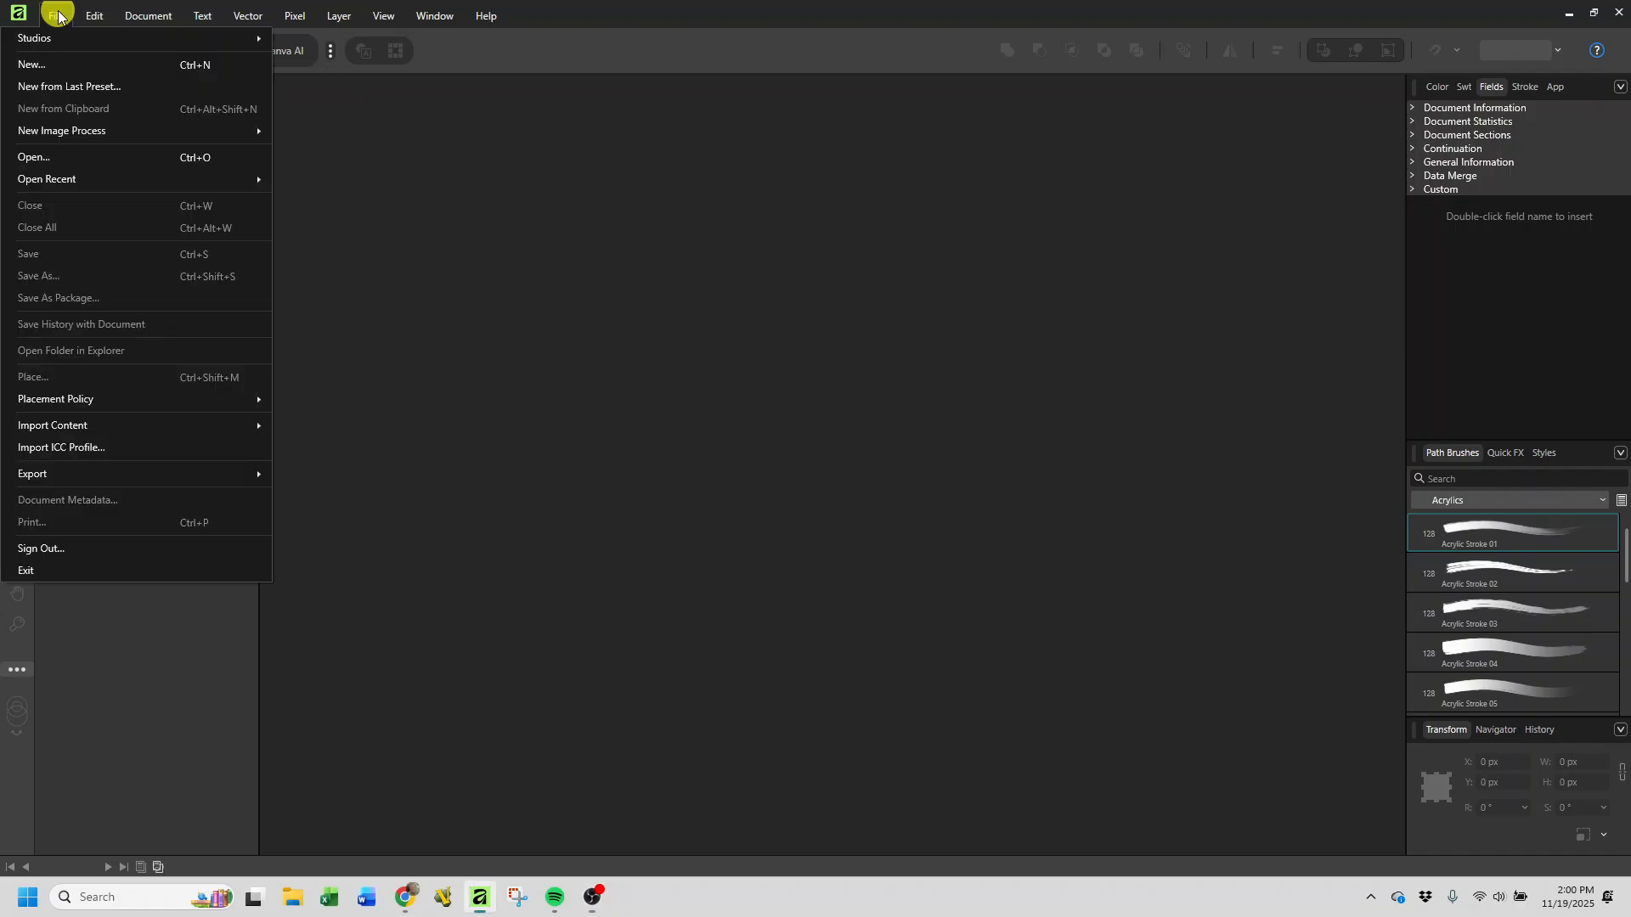
click(53, 68)
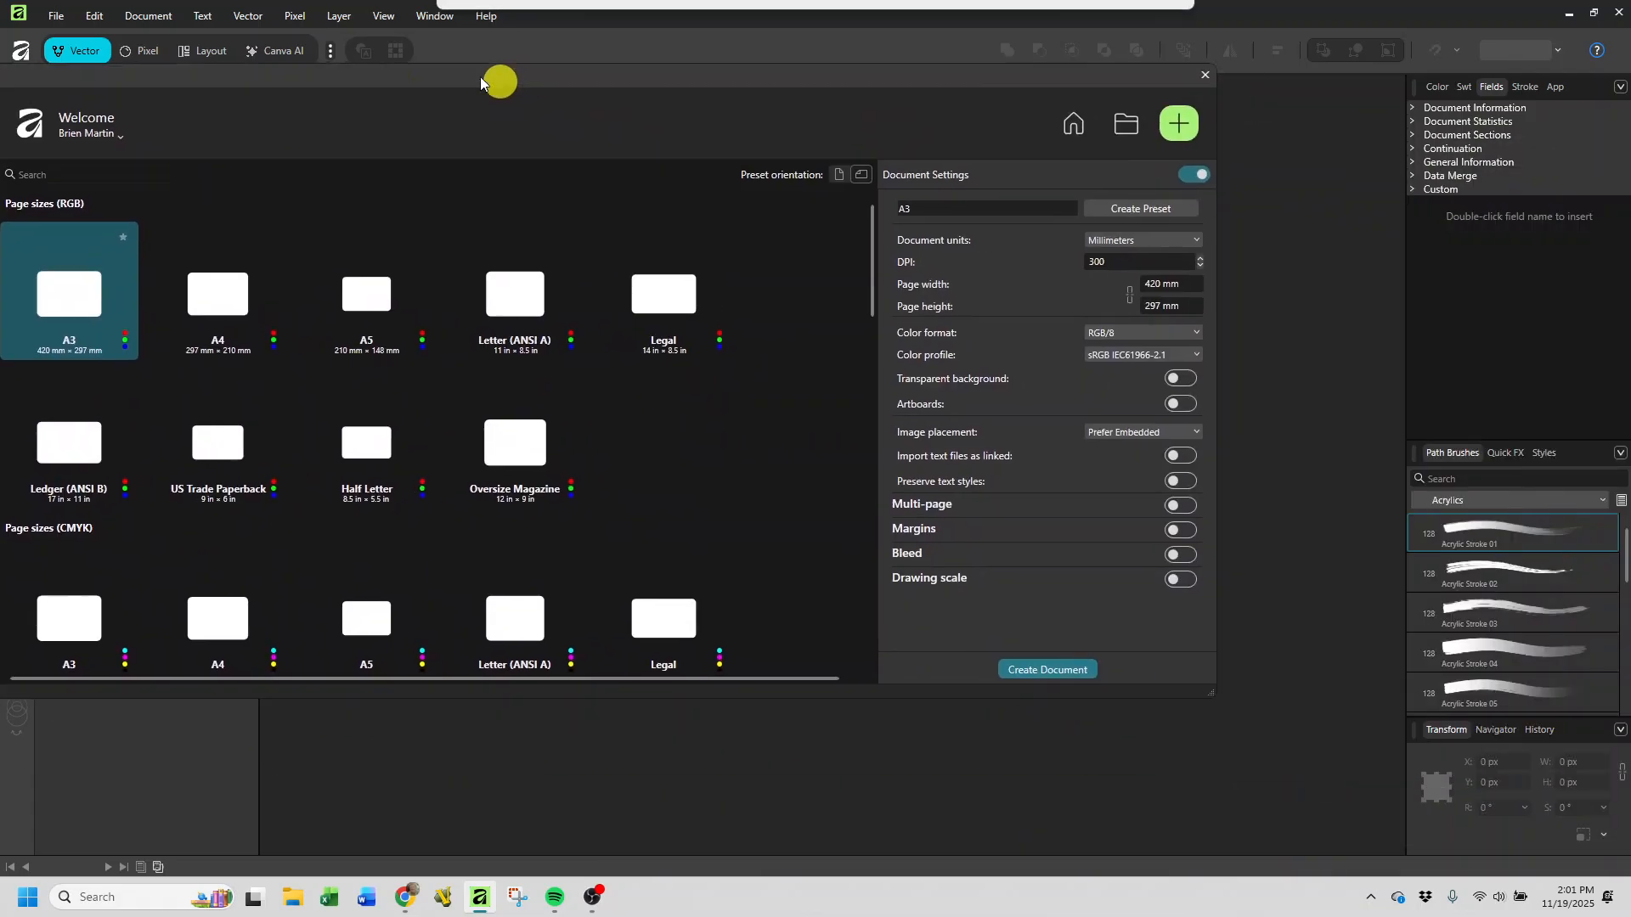
drag(498, 80, 626, 108)
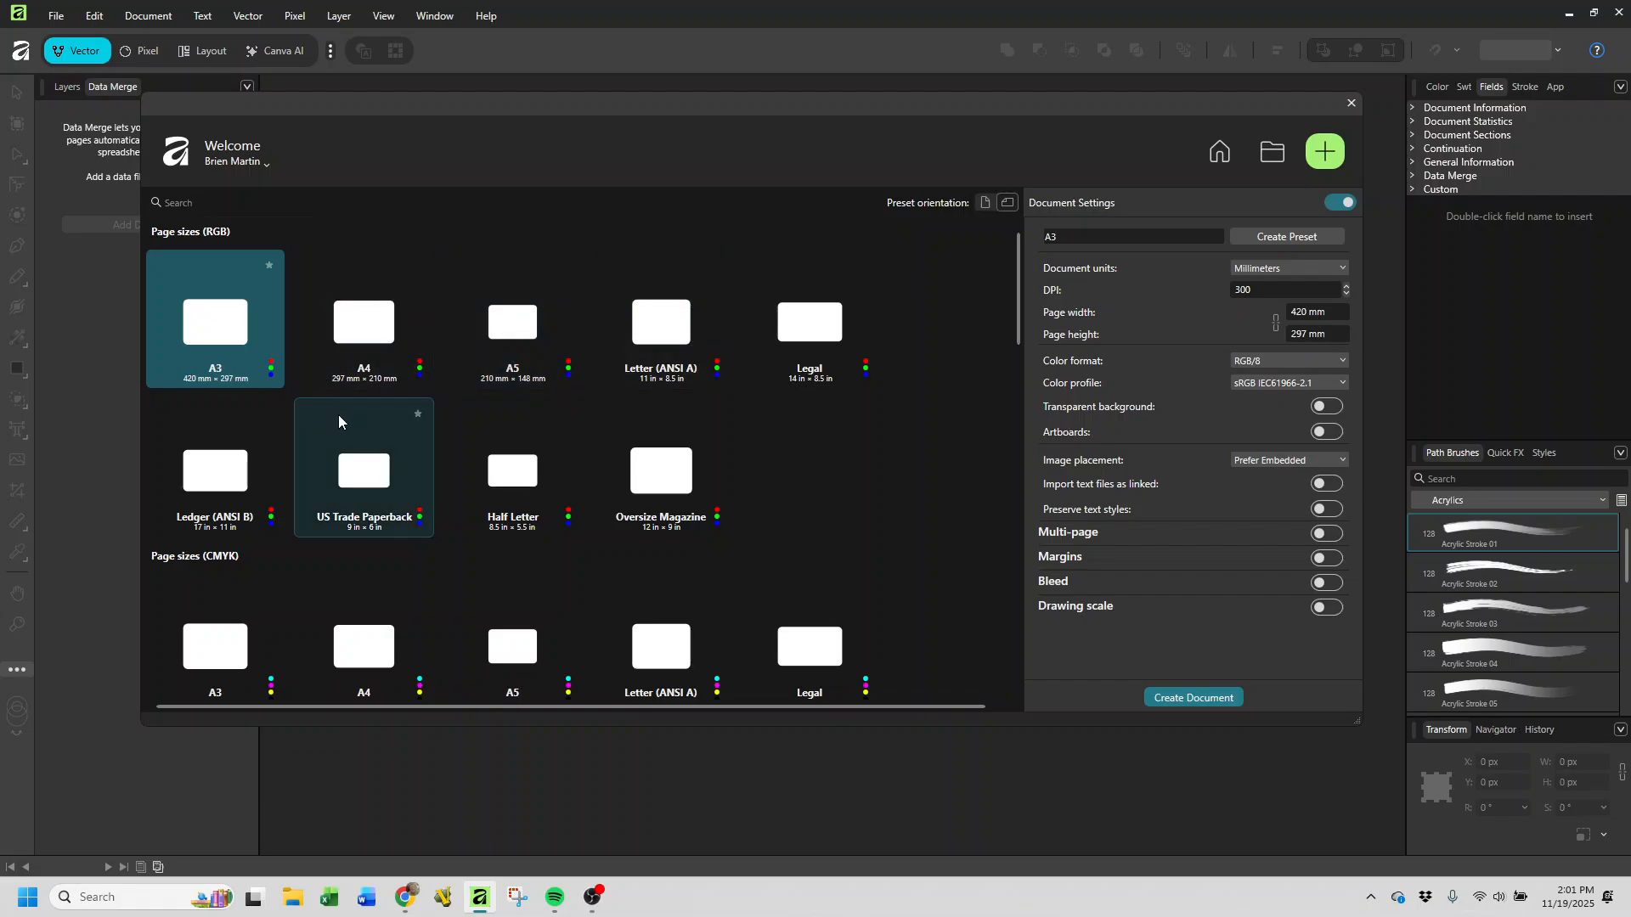
scroll(518, 460, down, 5)
scroll(513, 459, down, 3)
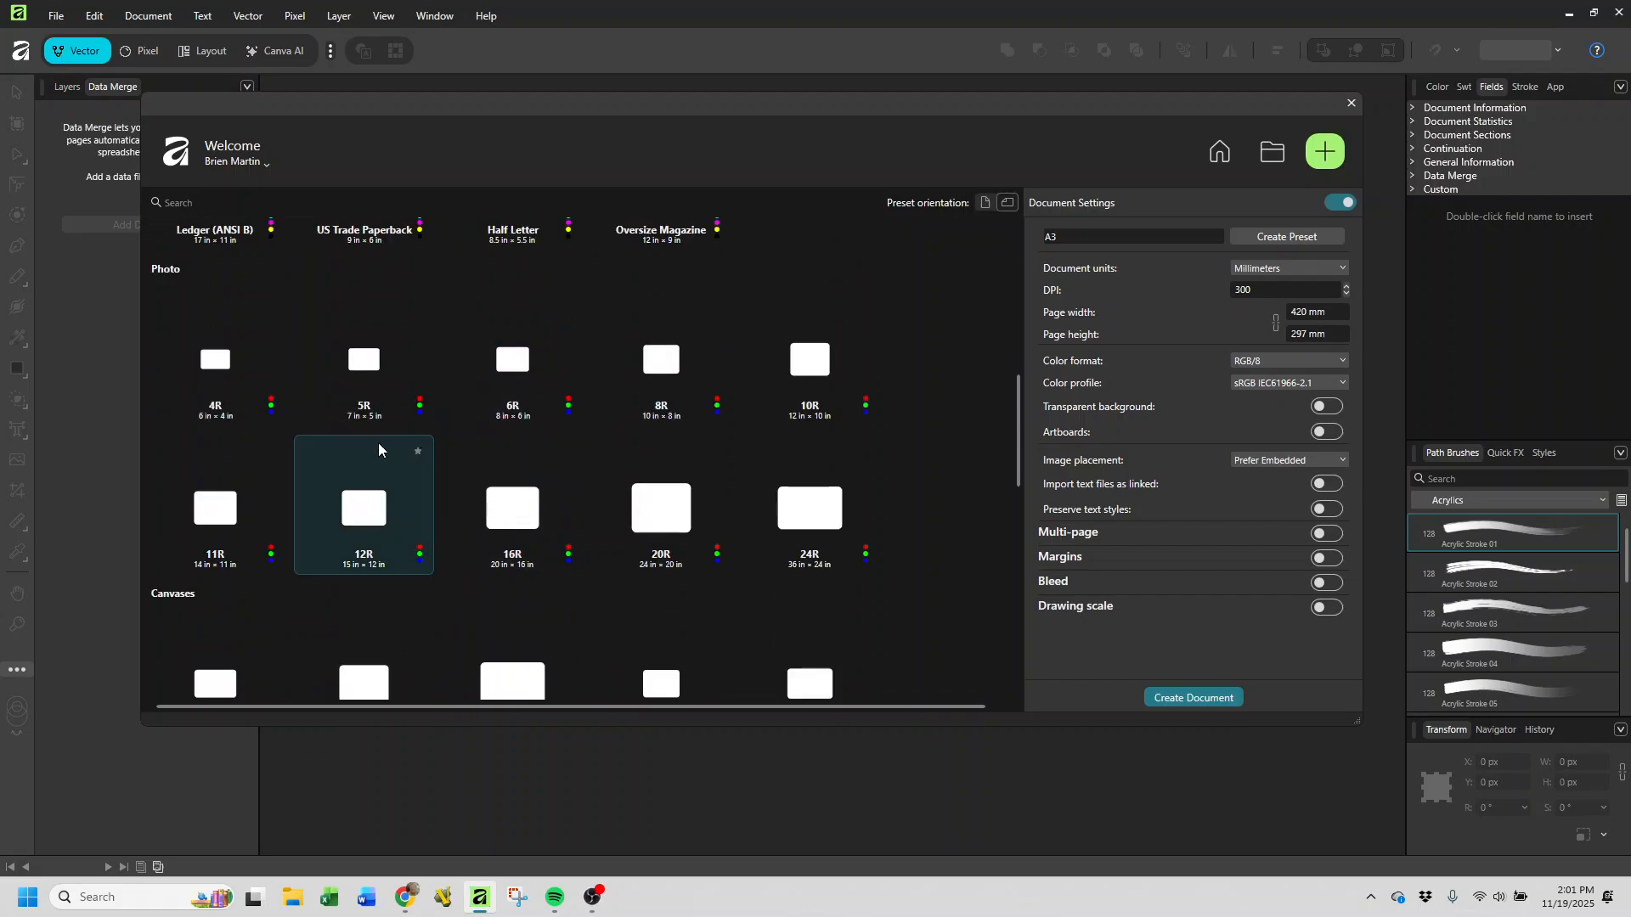
scroll(398, 362, down, 3)
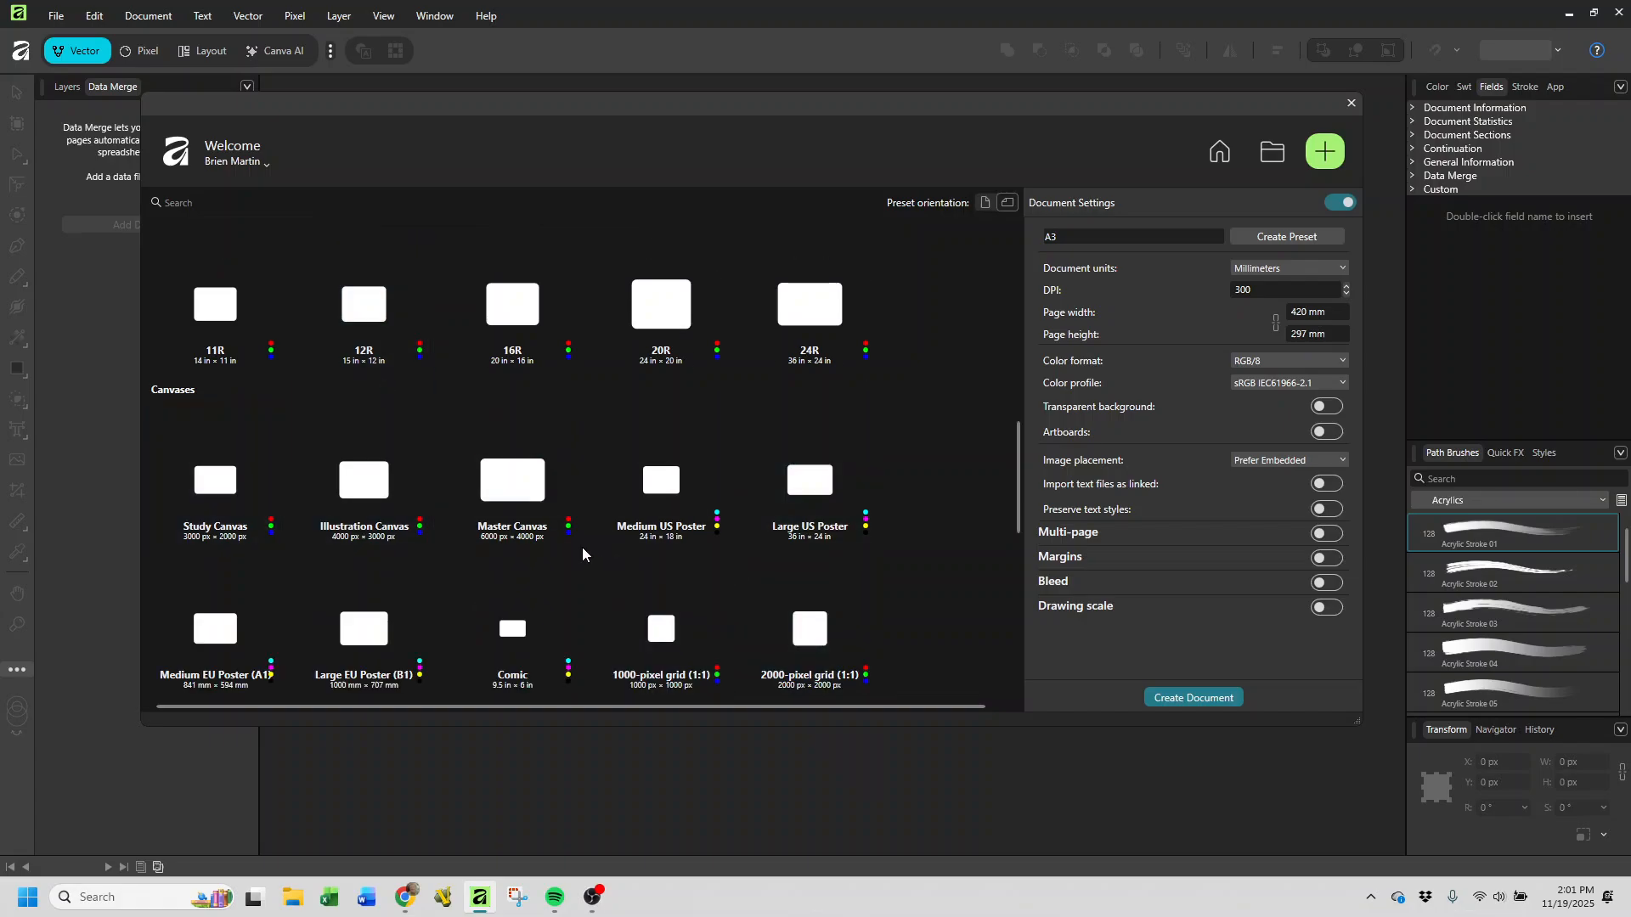
scroll(583, 547, down, 1)
scroll(570, 500, down, 2)
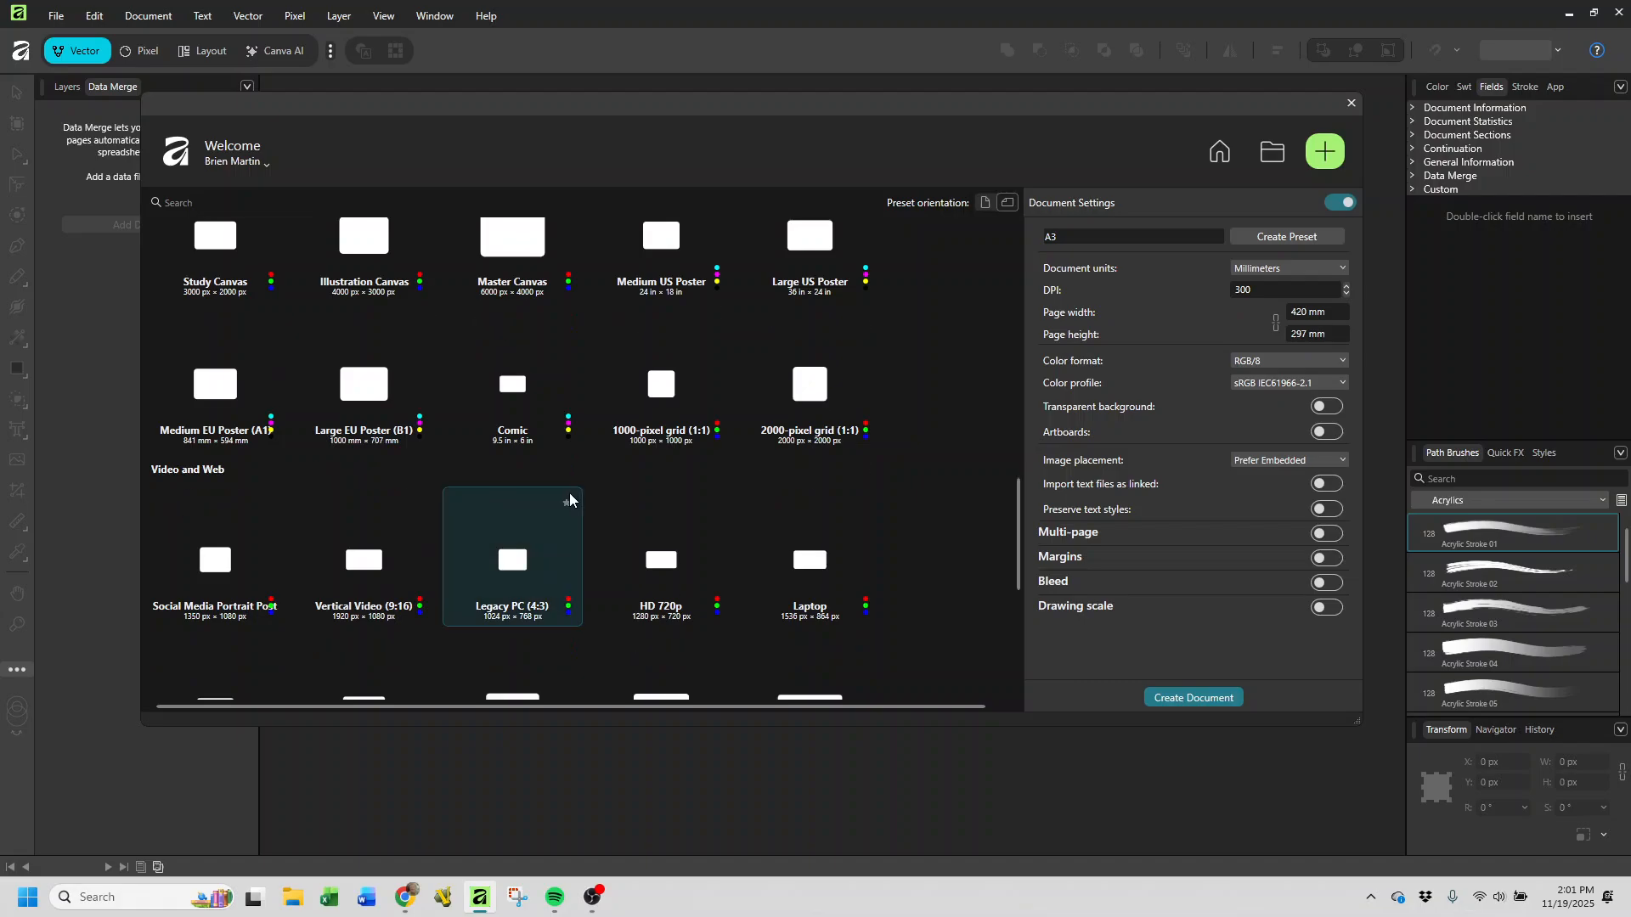
scroll(737, 513, down, 5)
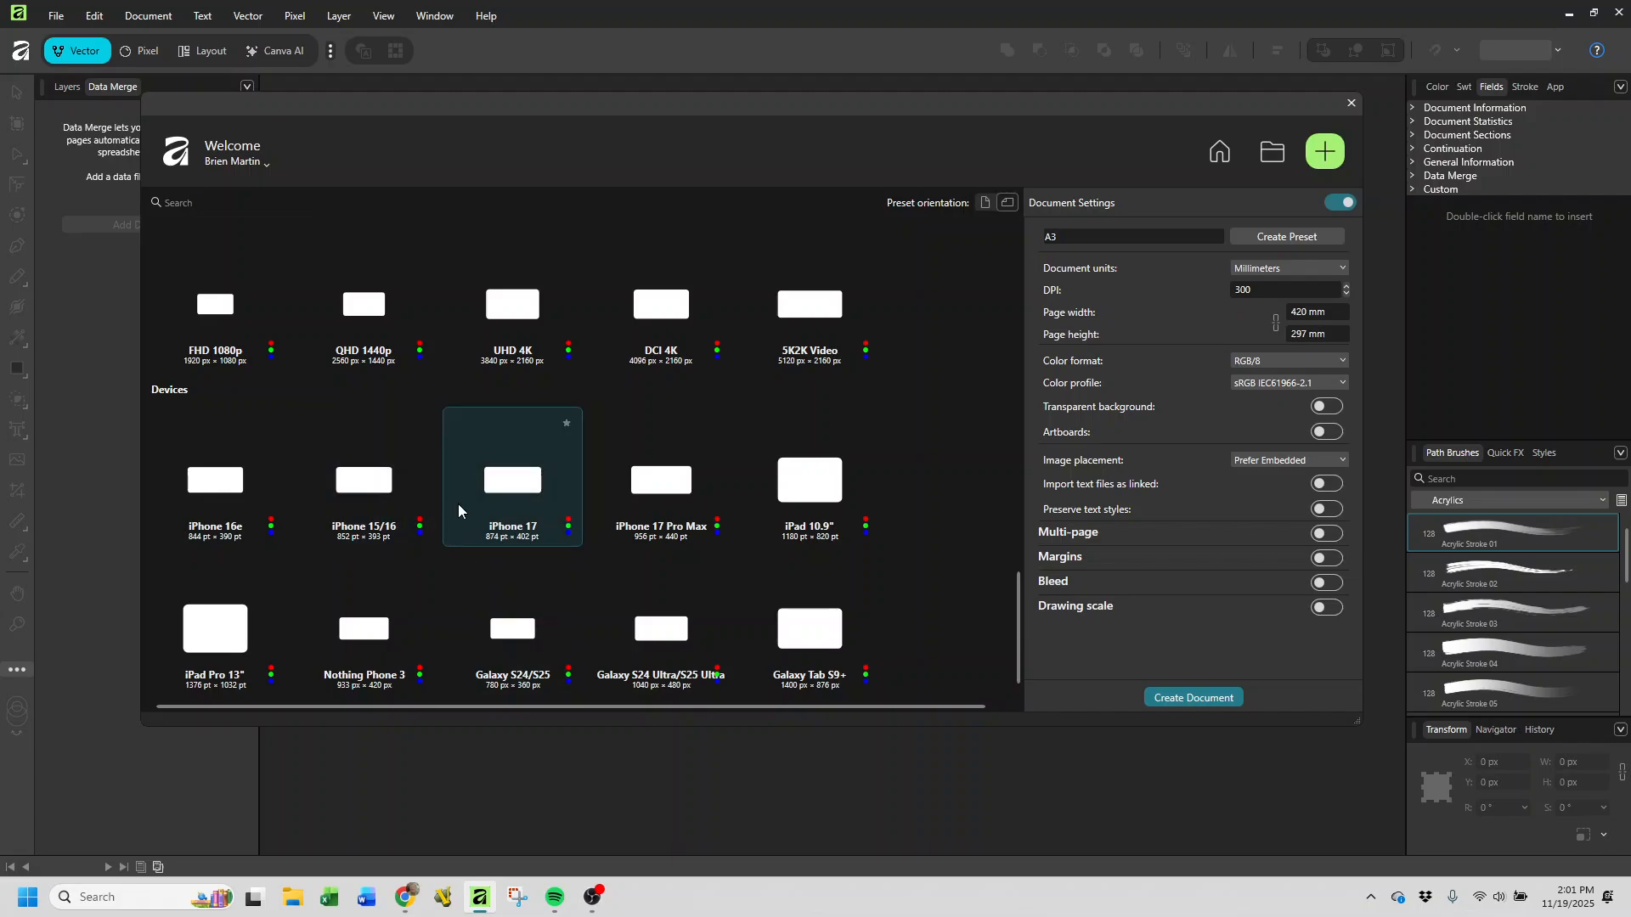
scroll(457, 503, up, 2)
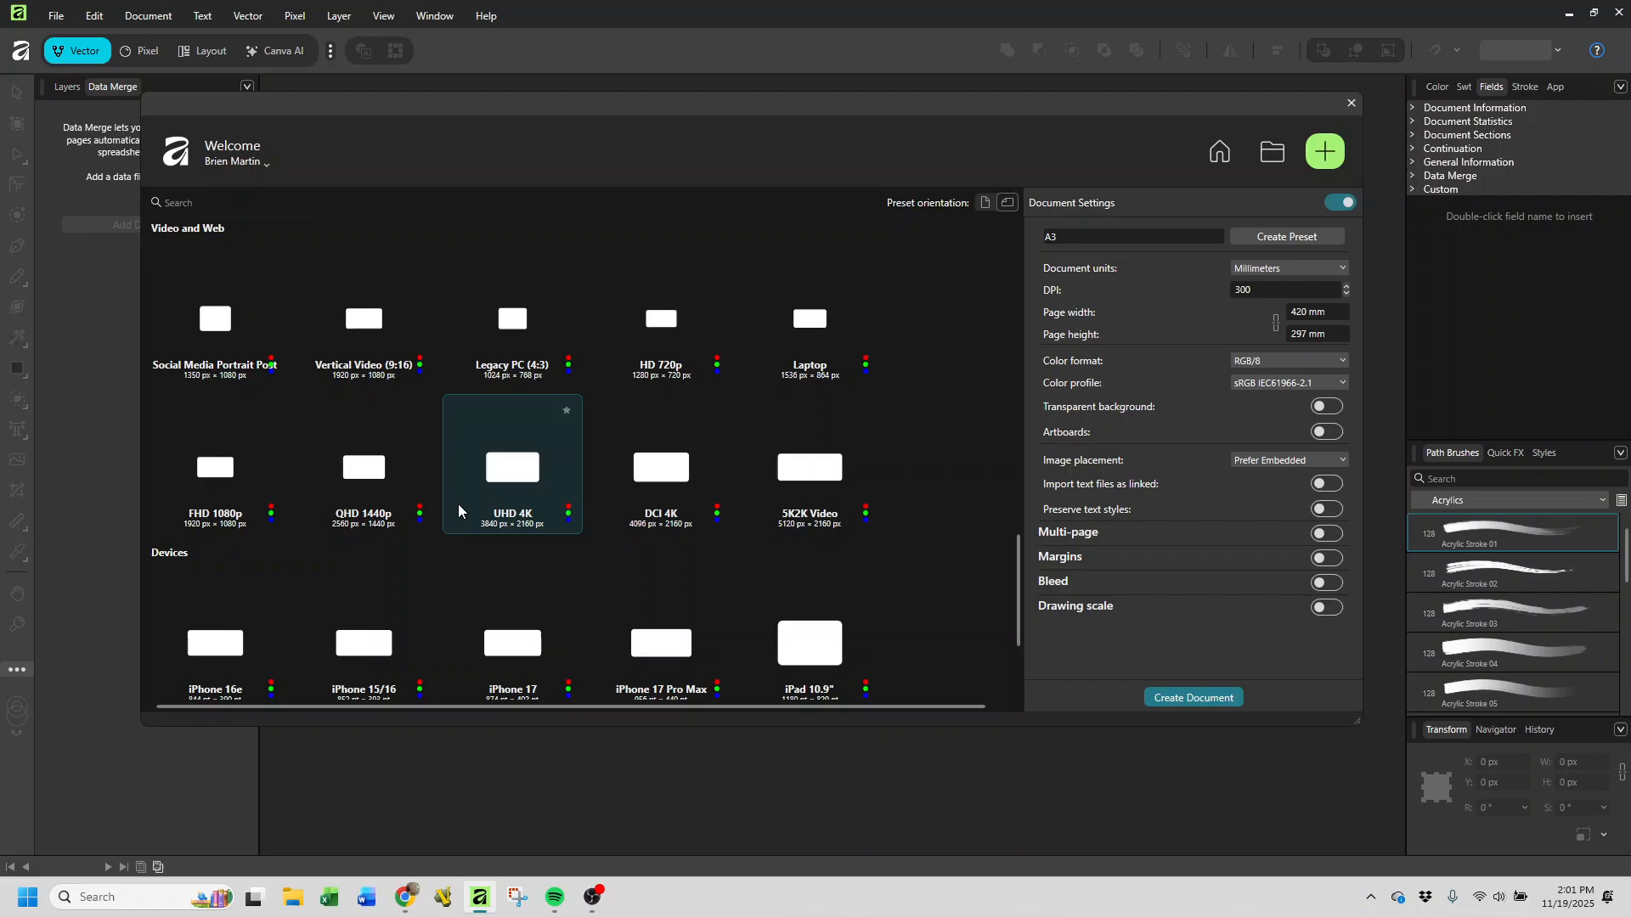
scroll(491, 484, up, 15)
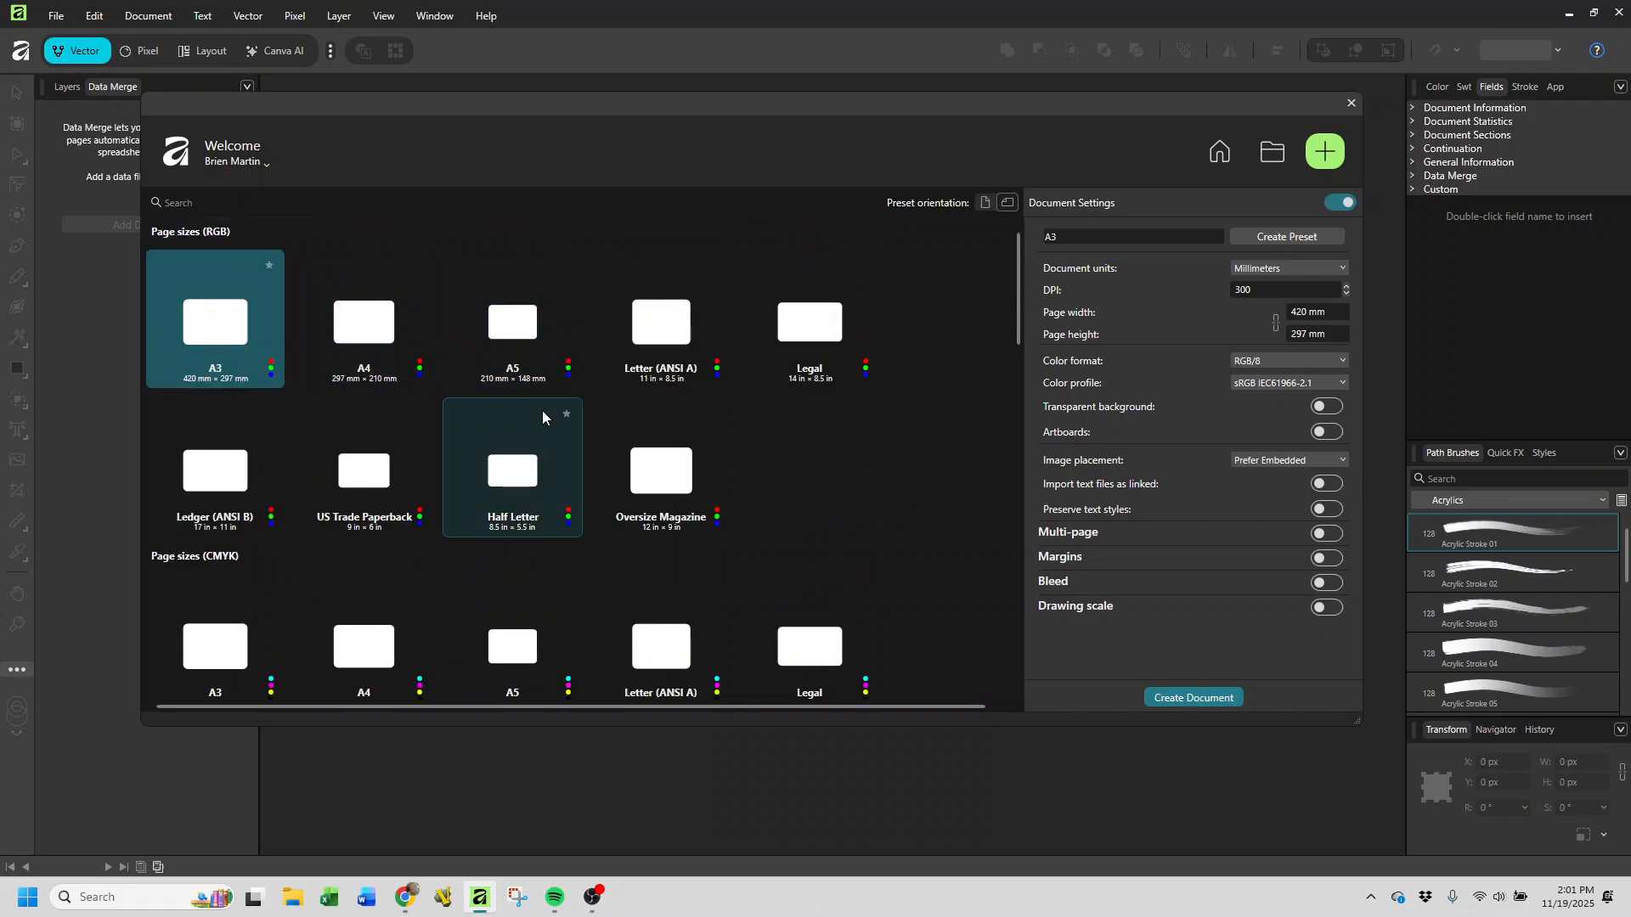
click(654, 341)
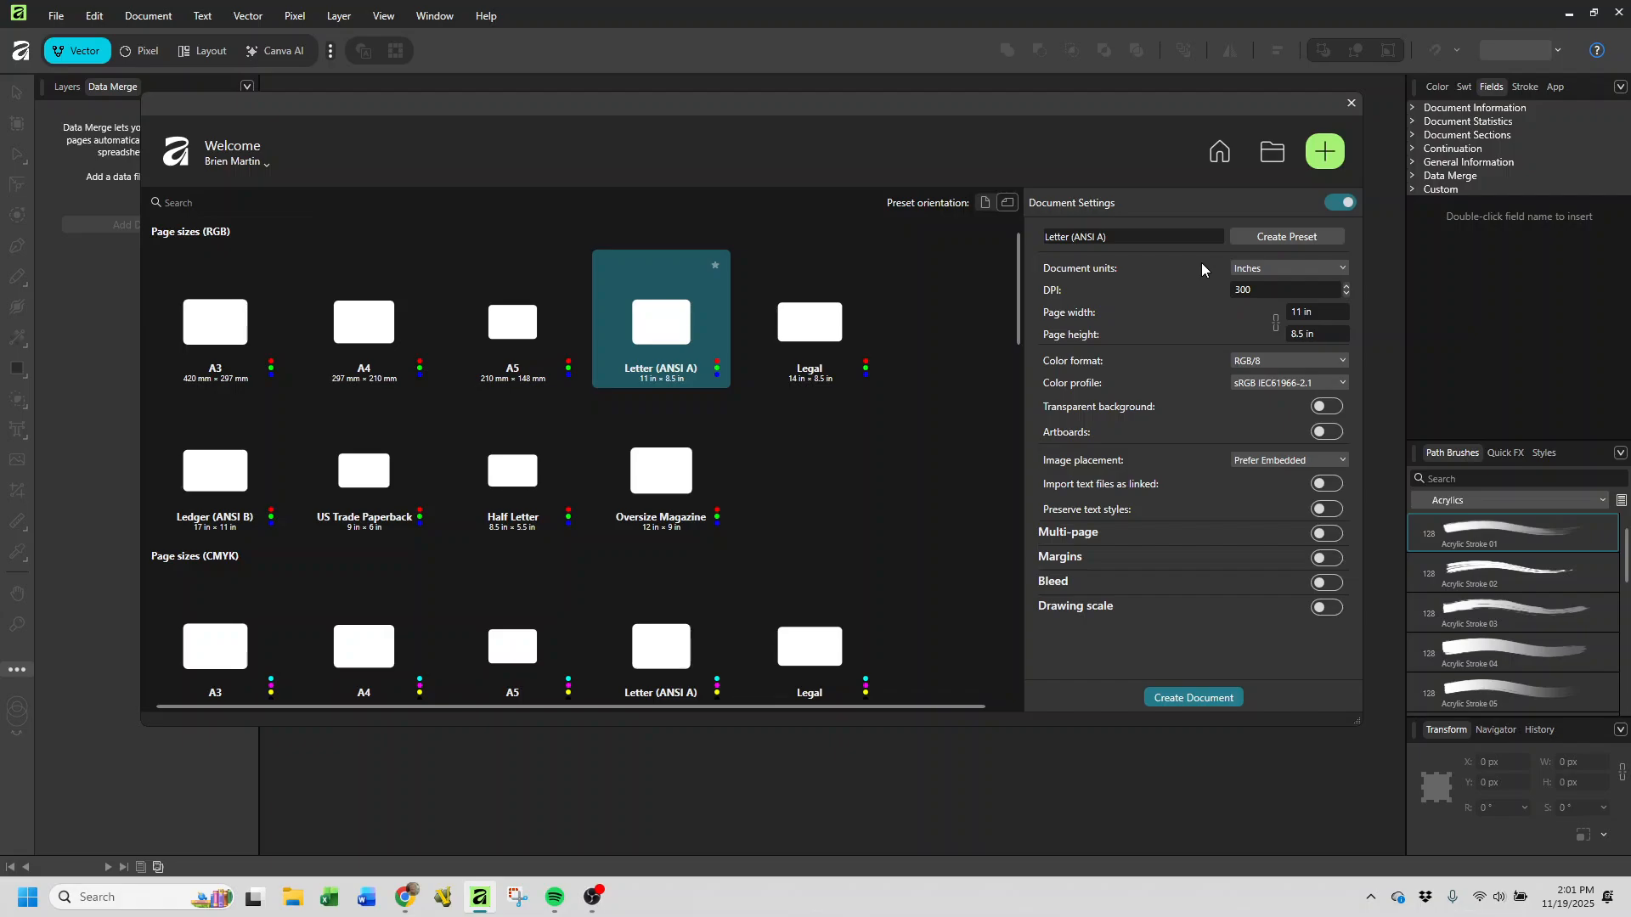
click(1277, 271)
click(1183, 280)
click(1303, 314)
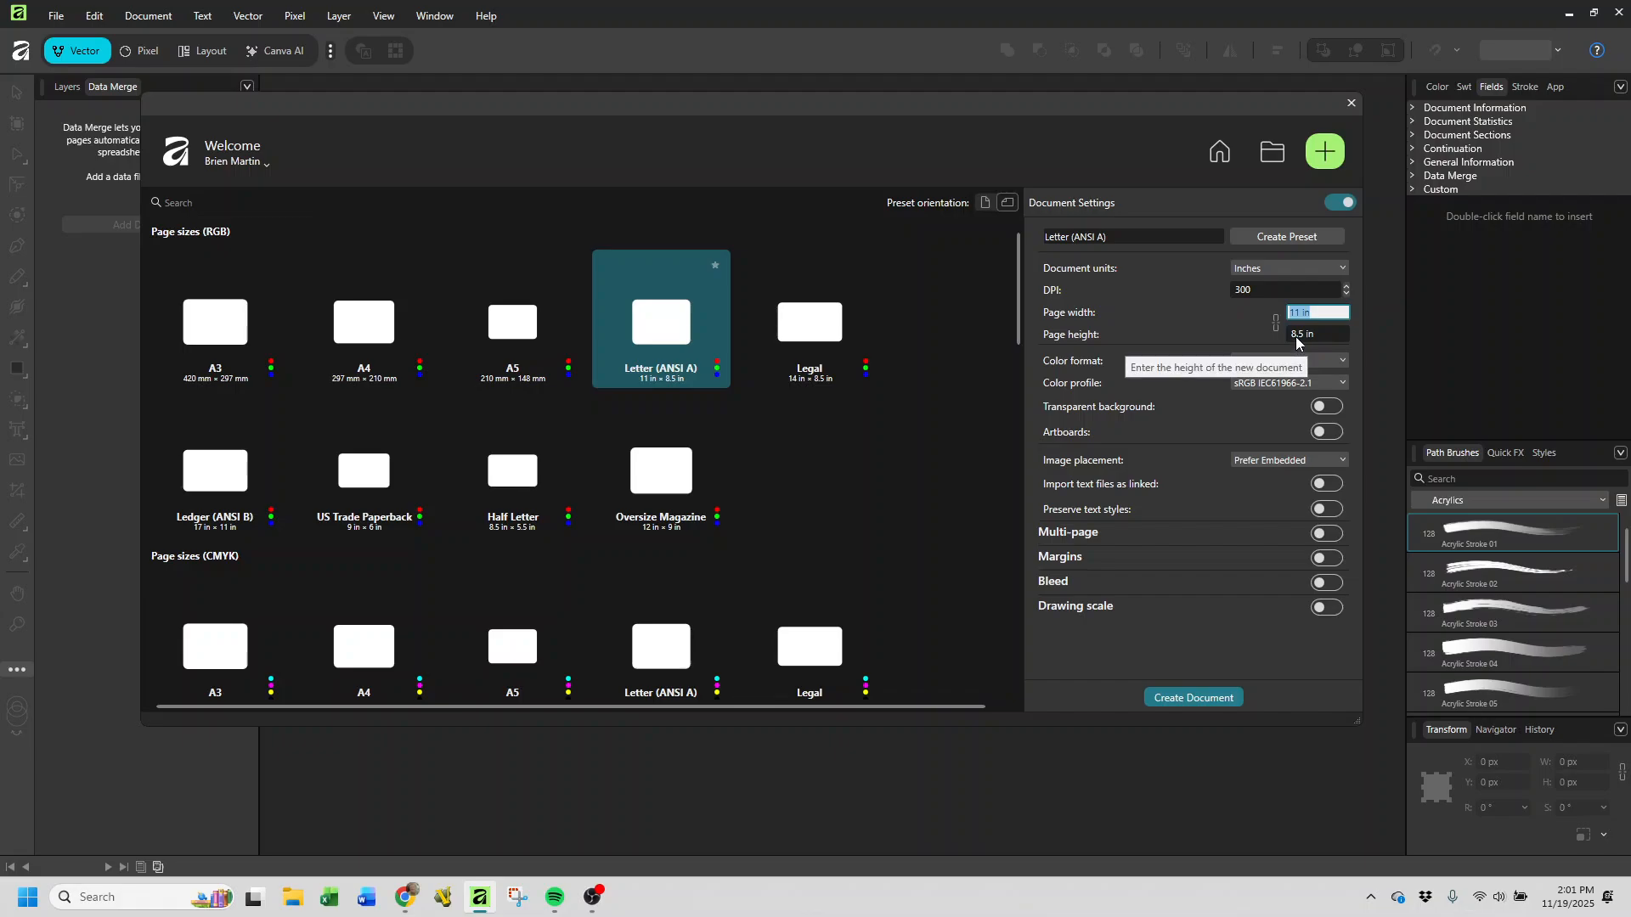
click(1297, 339)
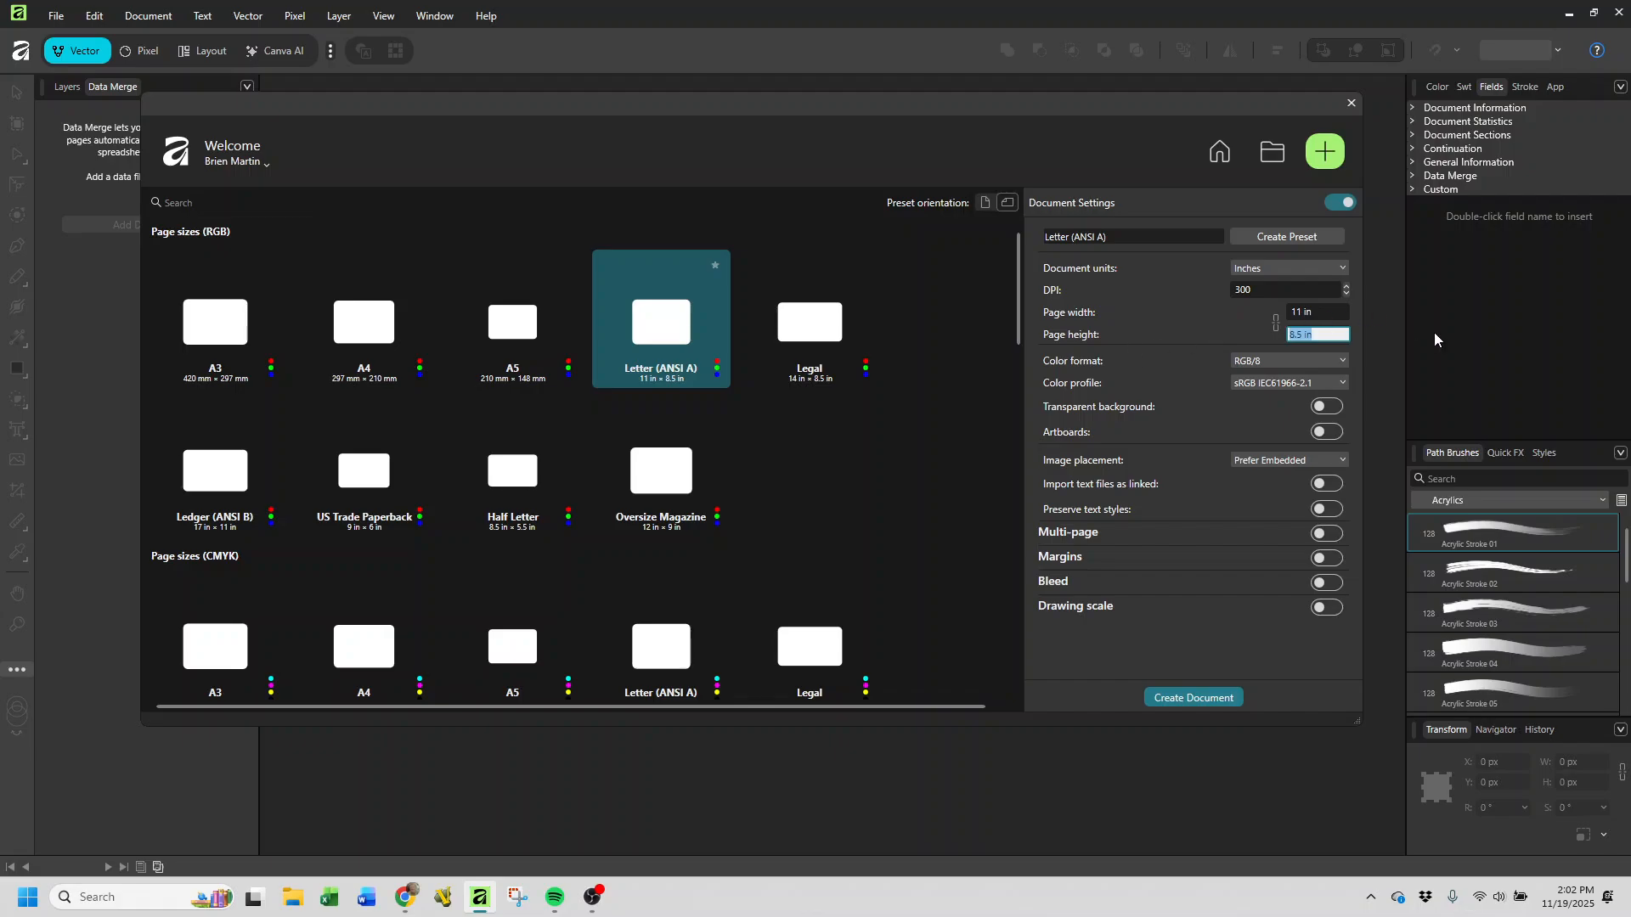
- Enable page margins and set all four linked margins to 0.25 in
click(1330, 561)
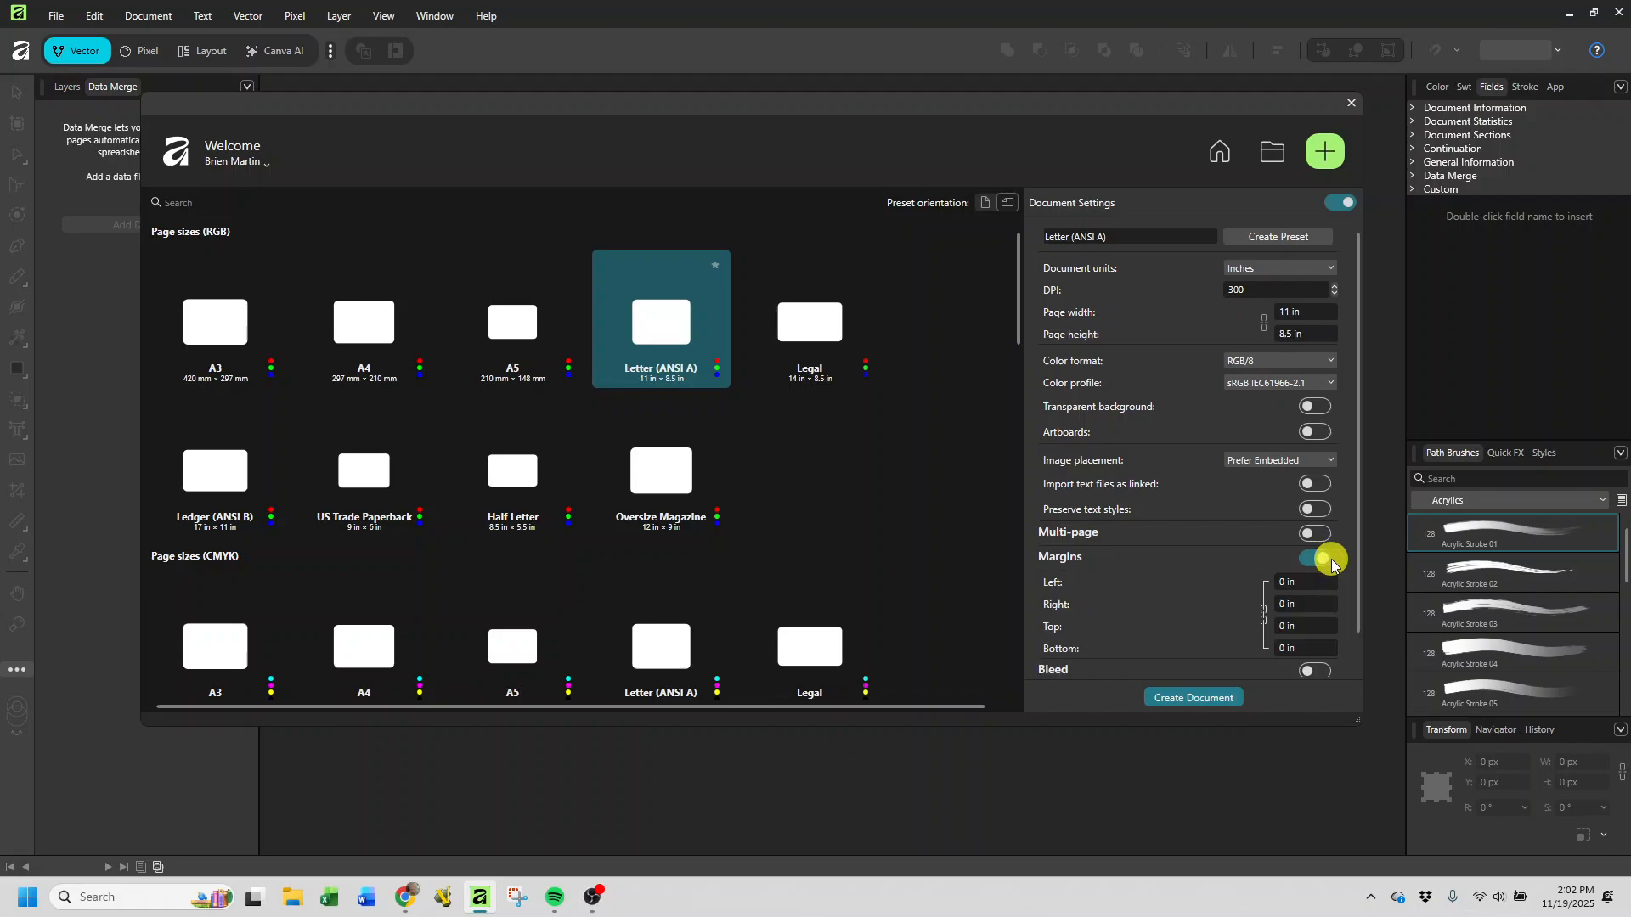
click(1293, 583)
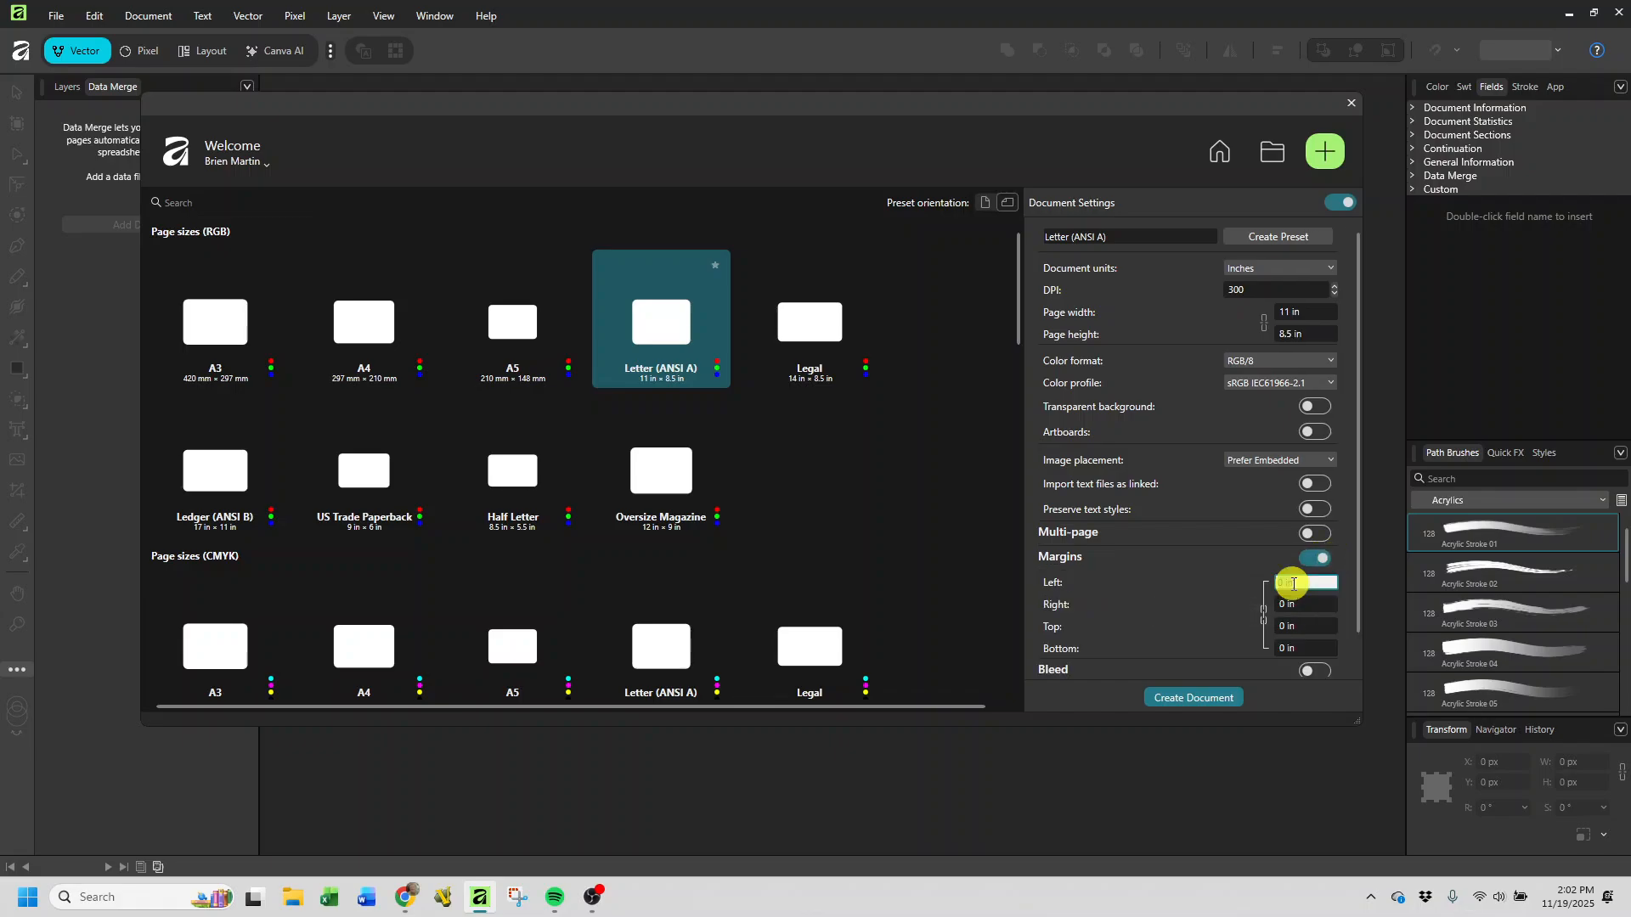
text(.25)
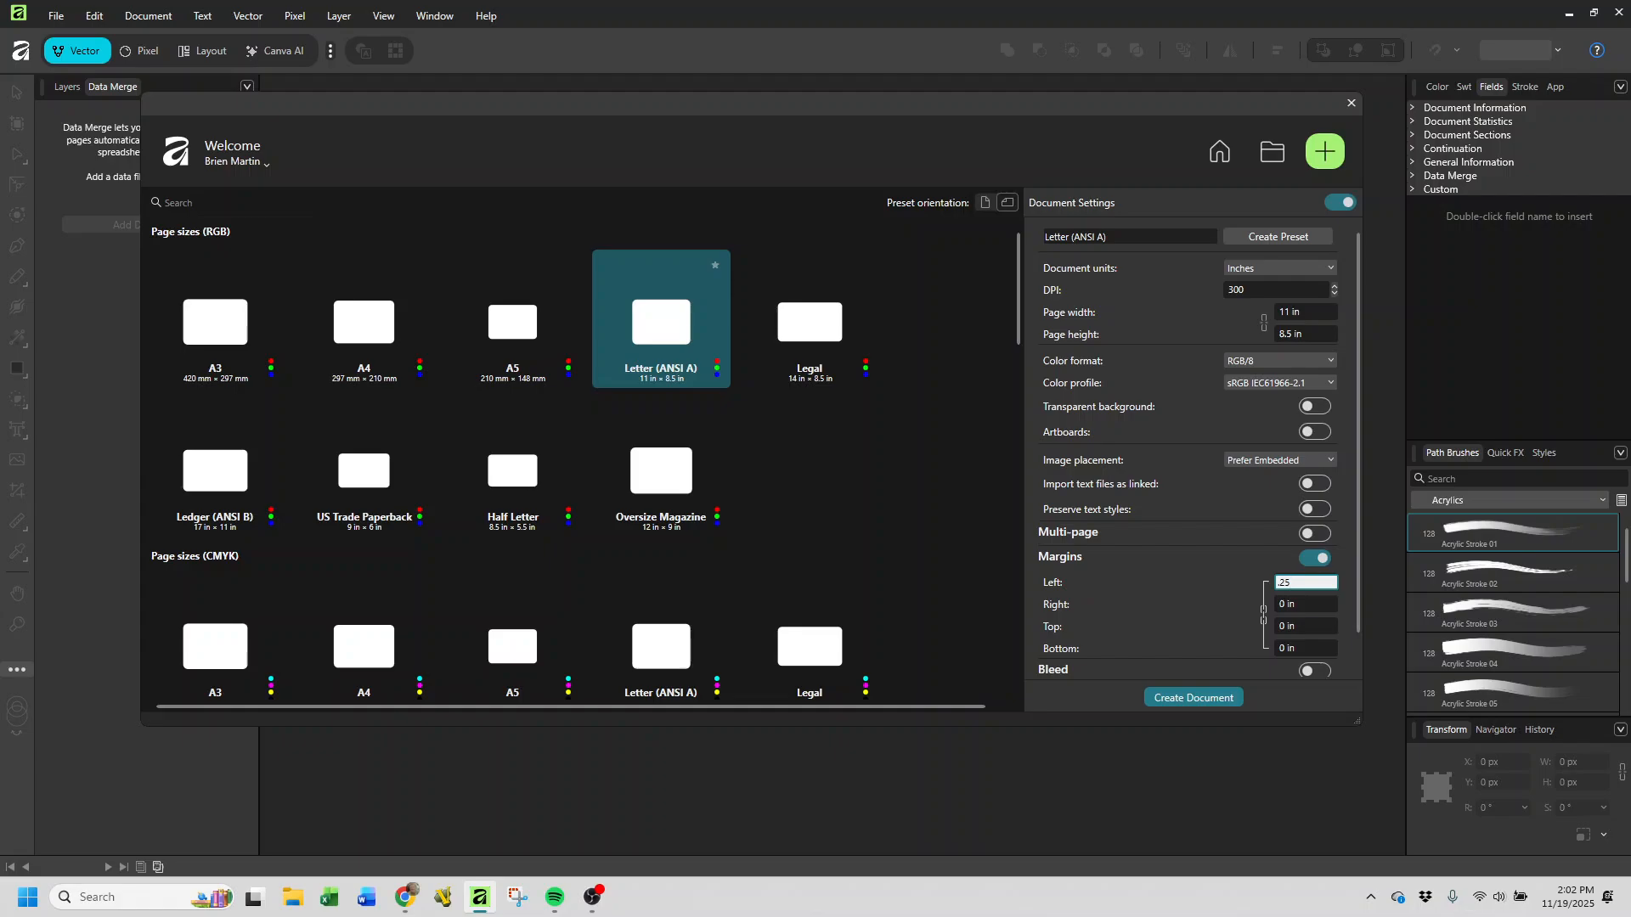
click(1262, 618)
click(1262, 616)
key(Tab)
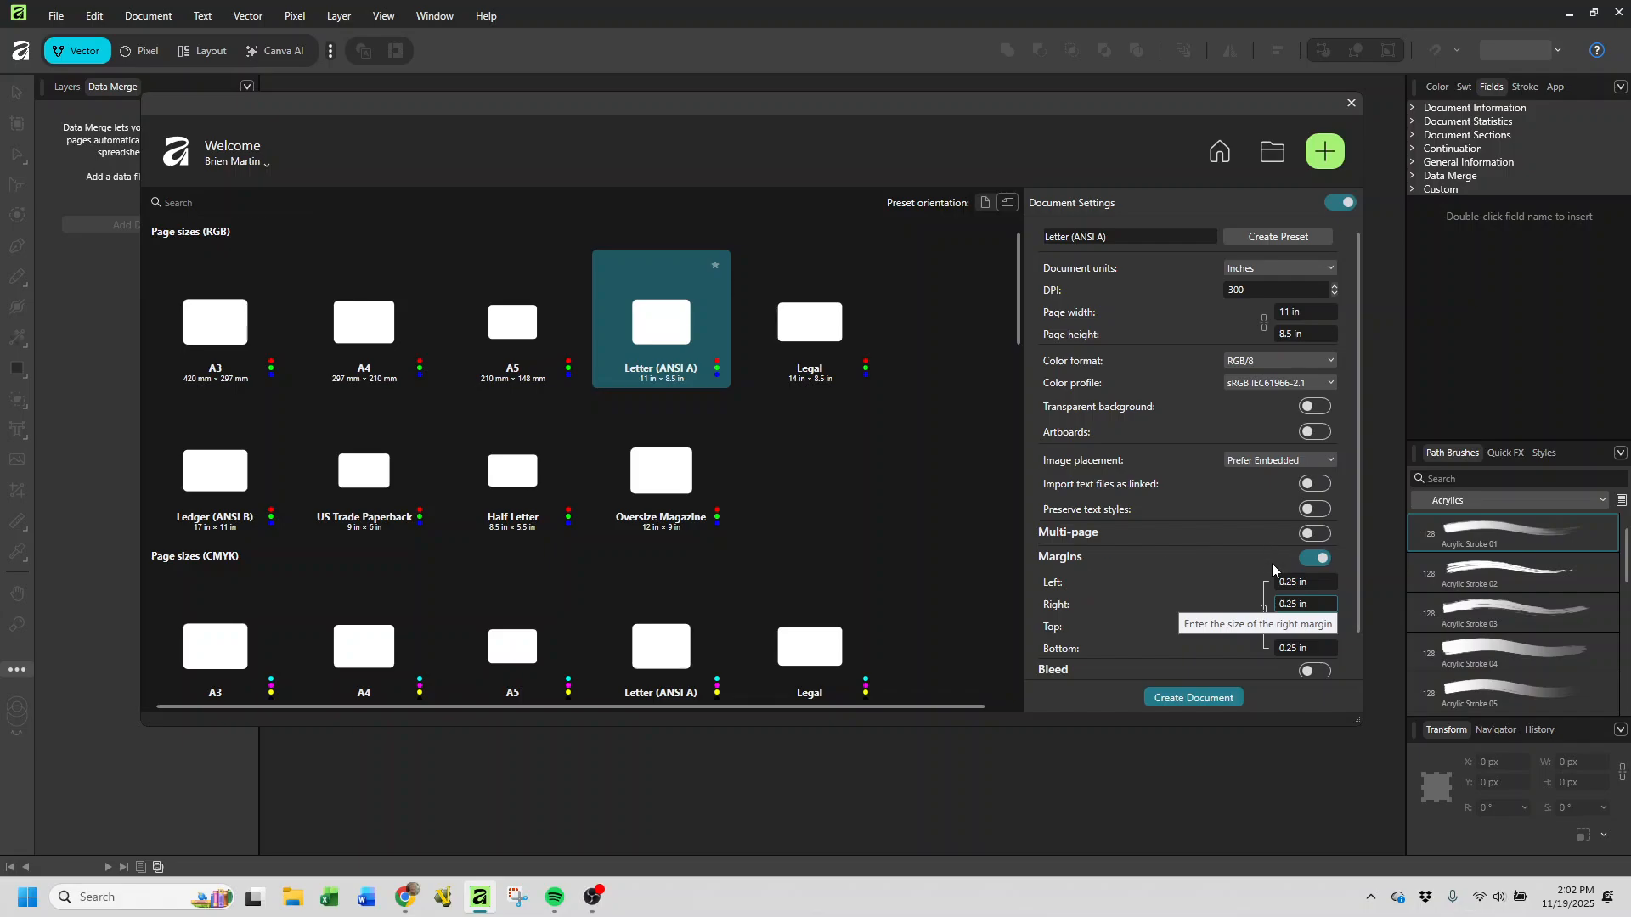
click(1263, 613)
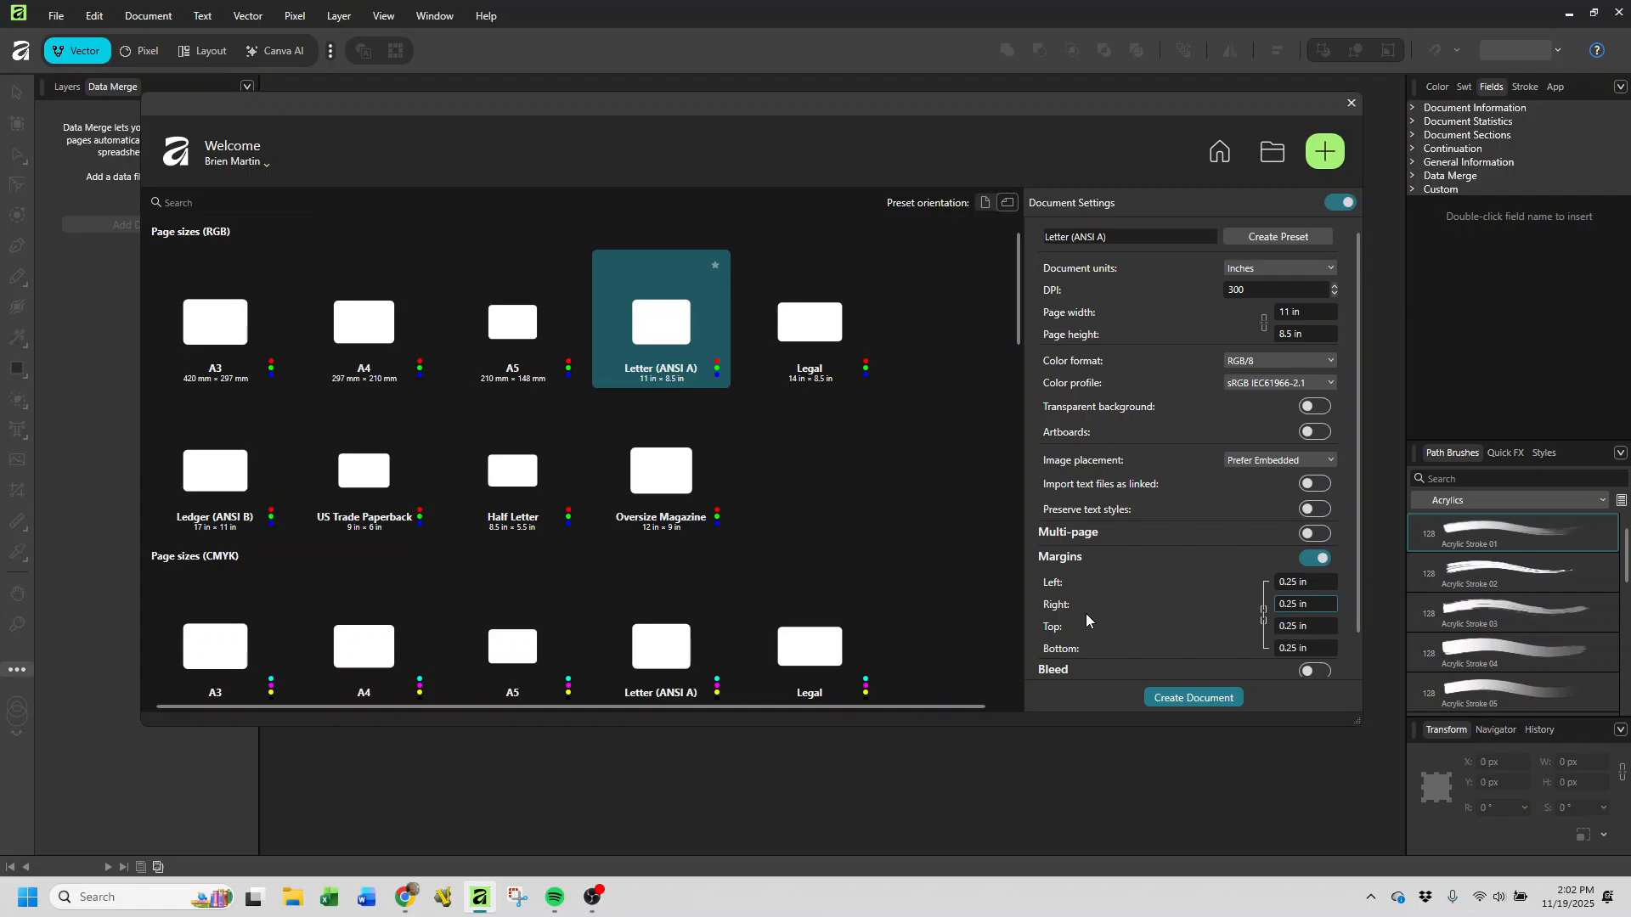
- Switch the document units to millimeters and create the document
click(1330, 270)
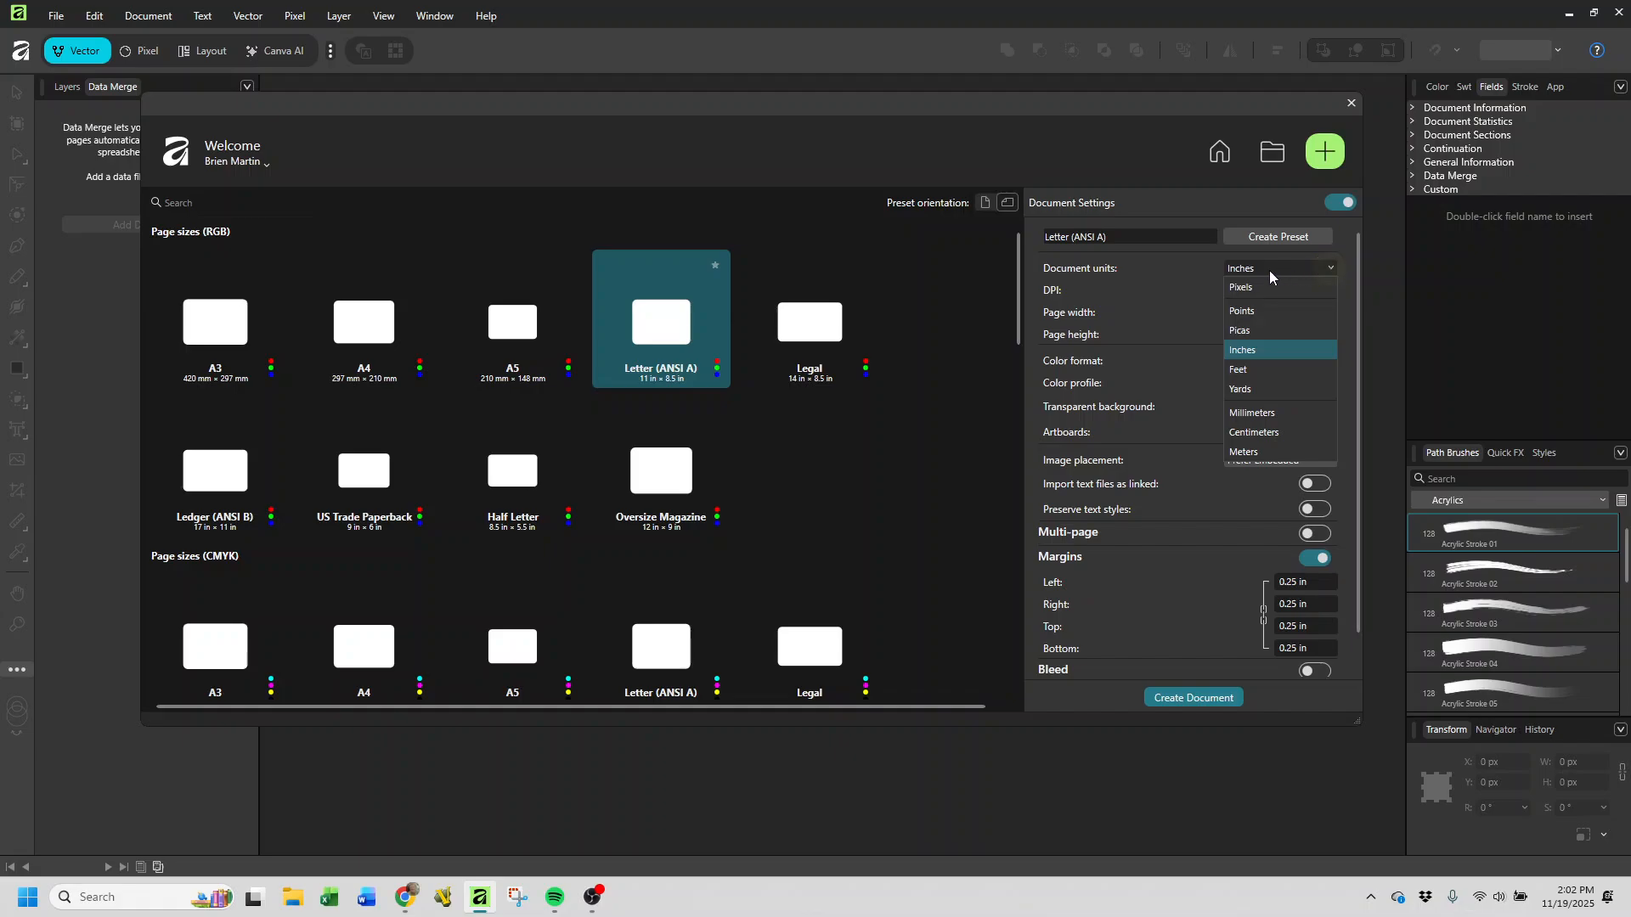
click(1251, 414)
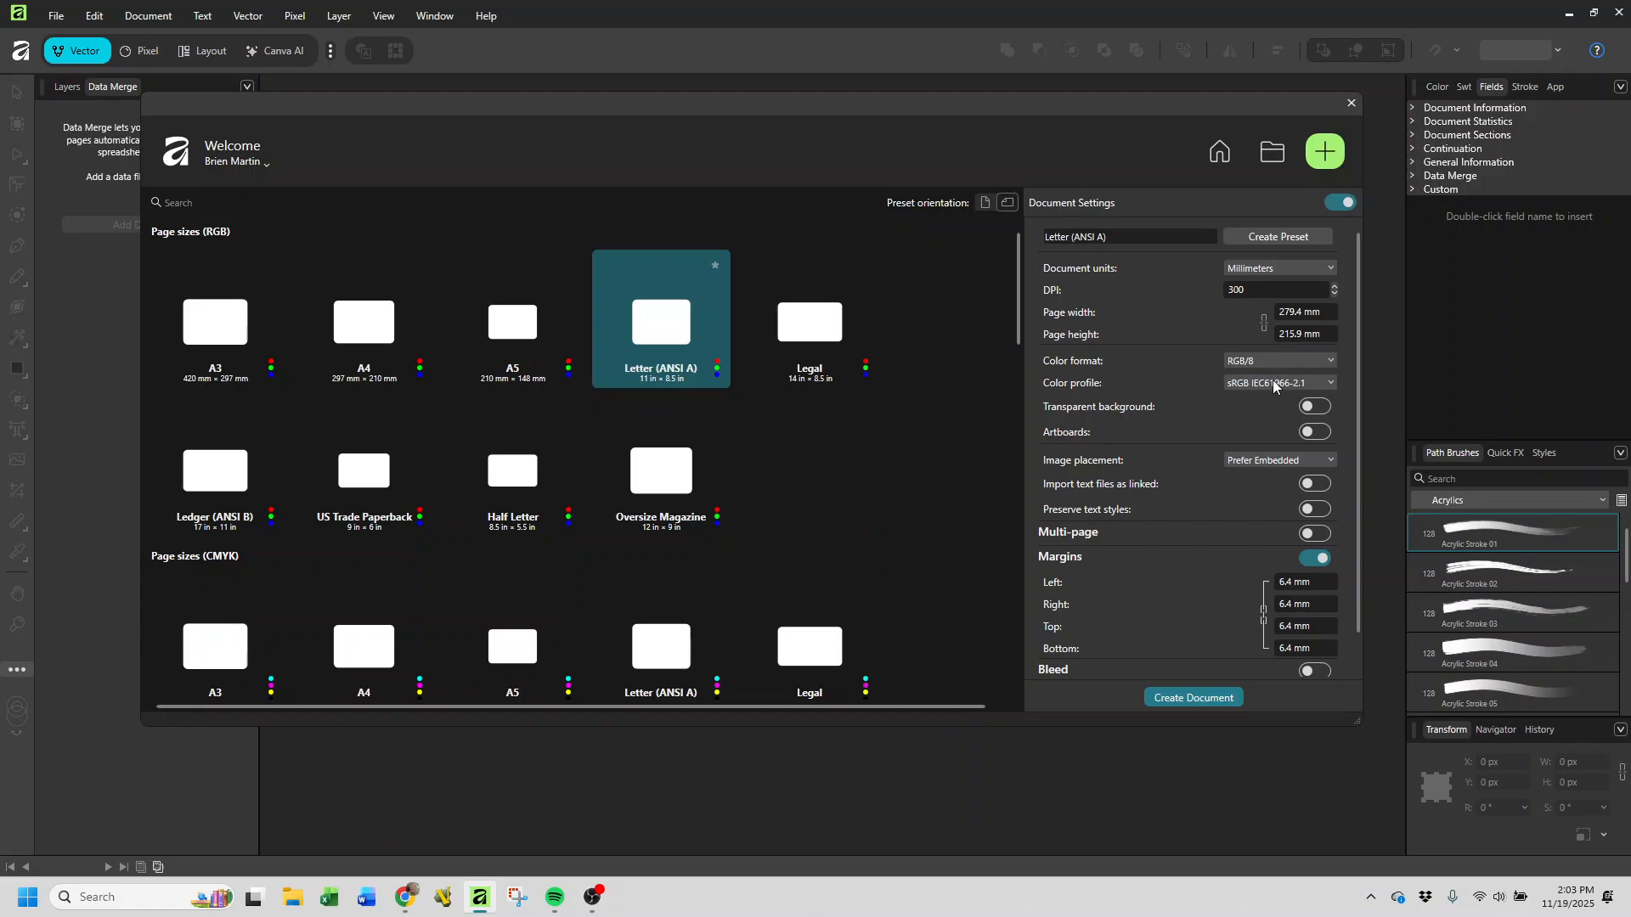
scroll(1180, 533, down, 1)
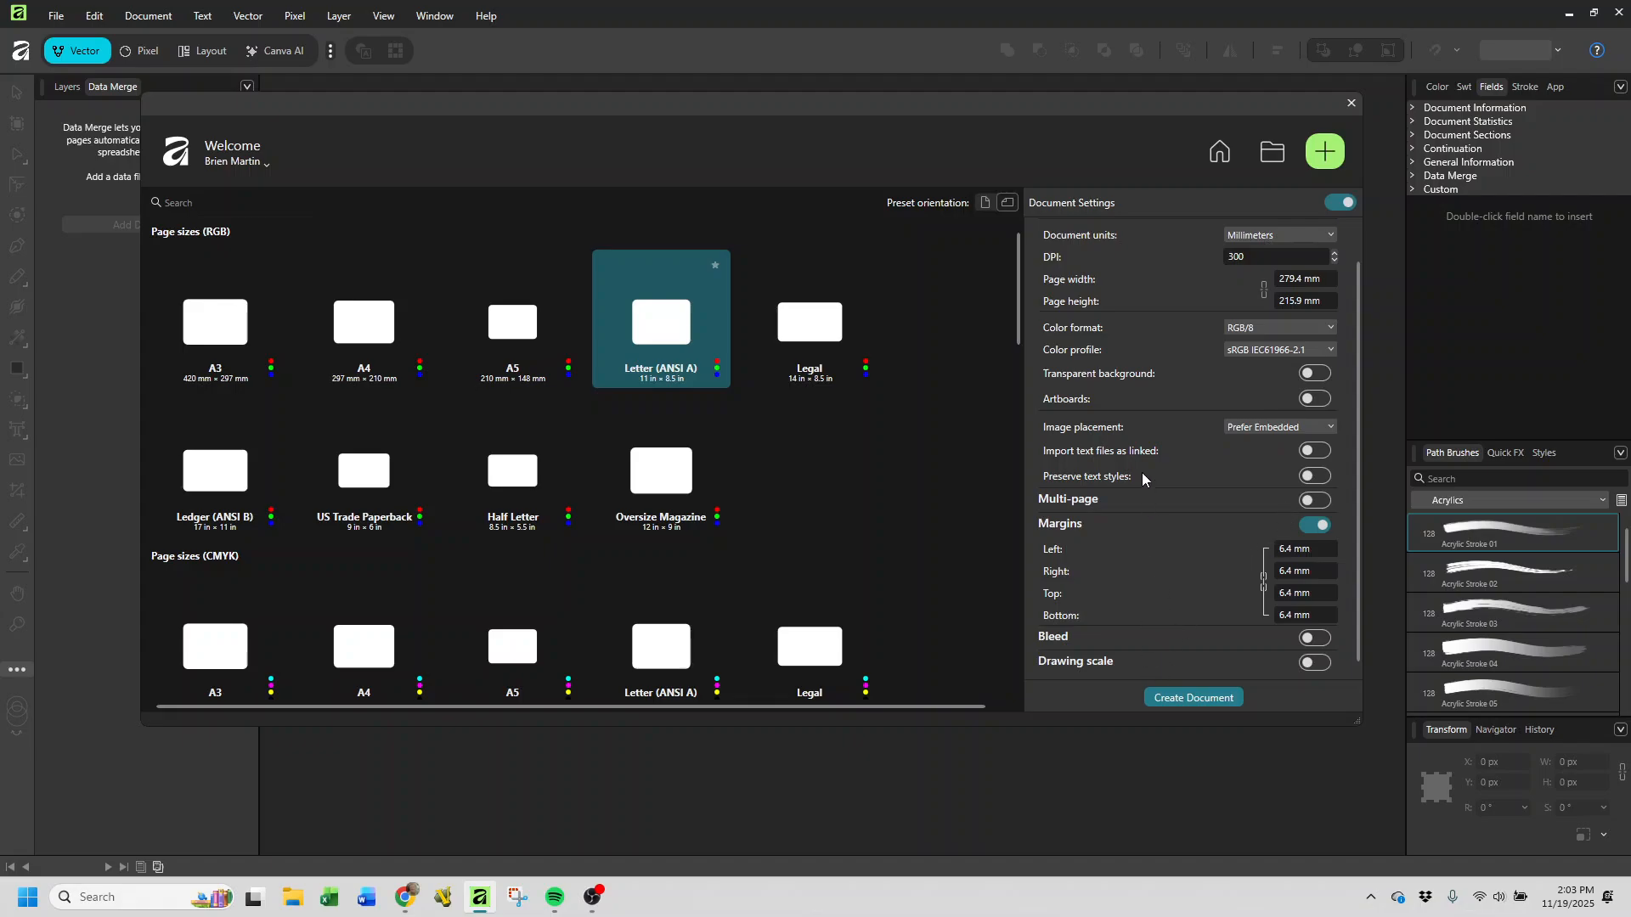
scroll(1144, 367, up, 1)
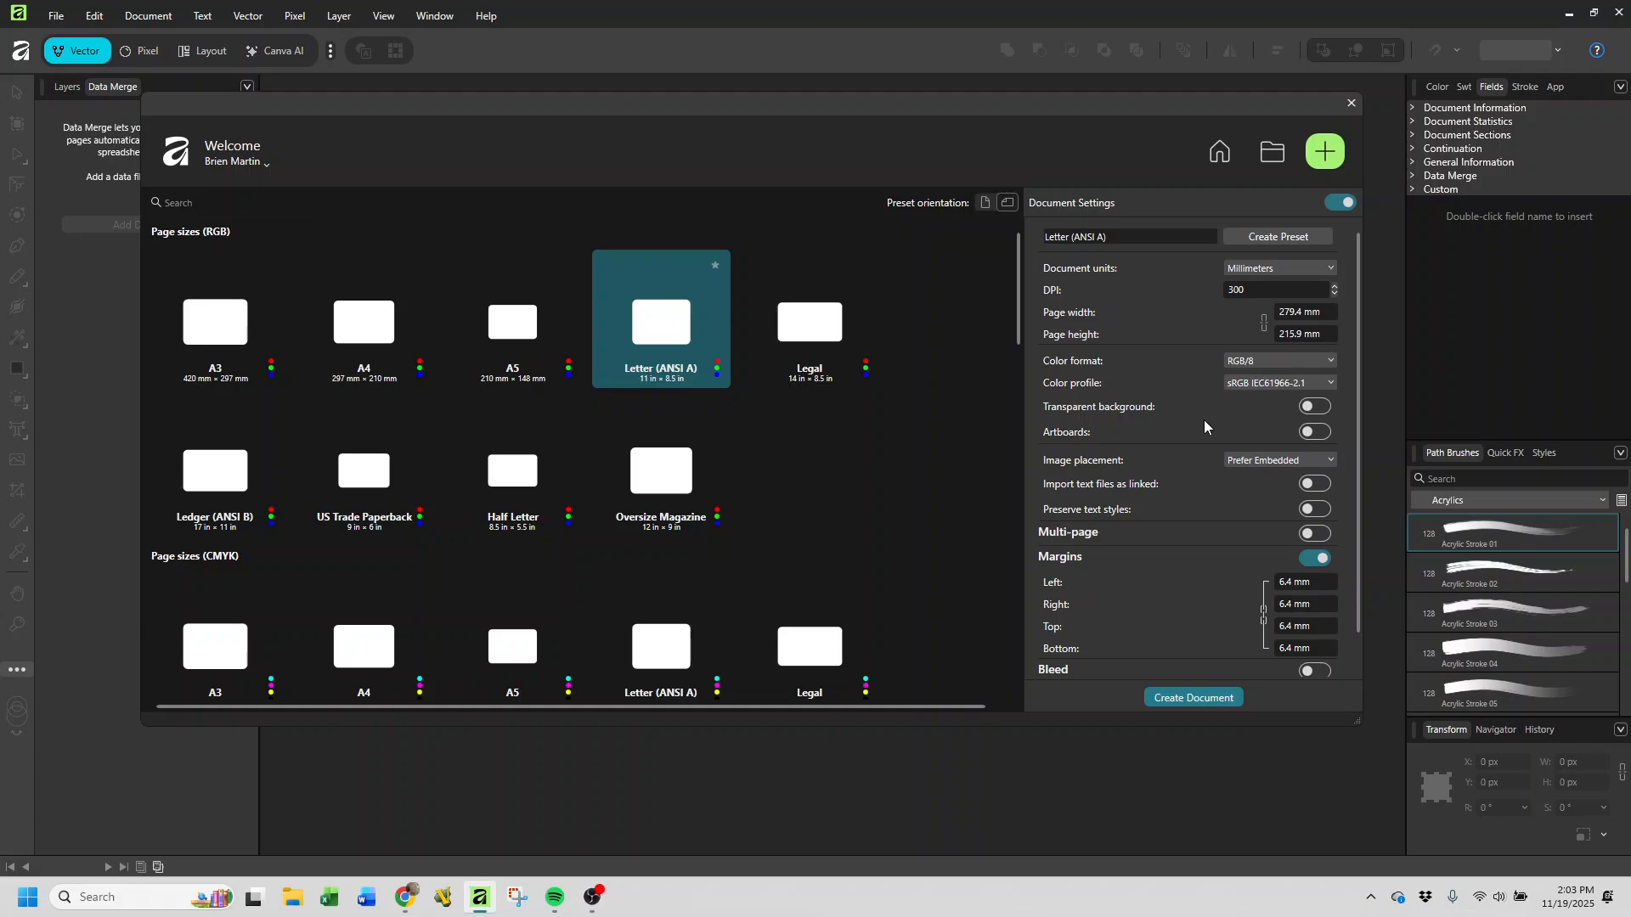
click(1193, 697)
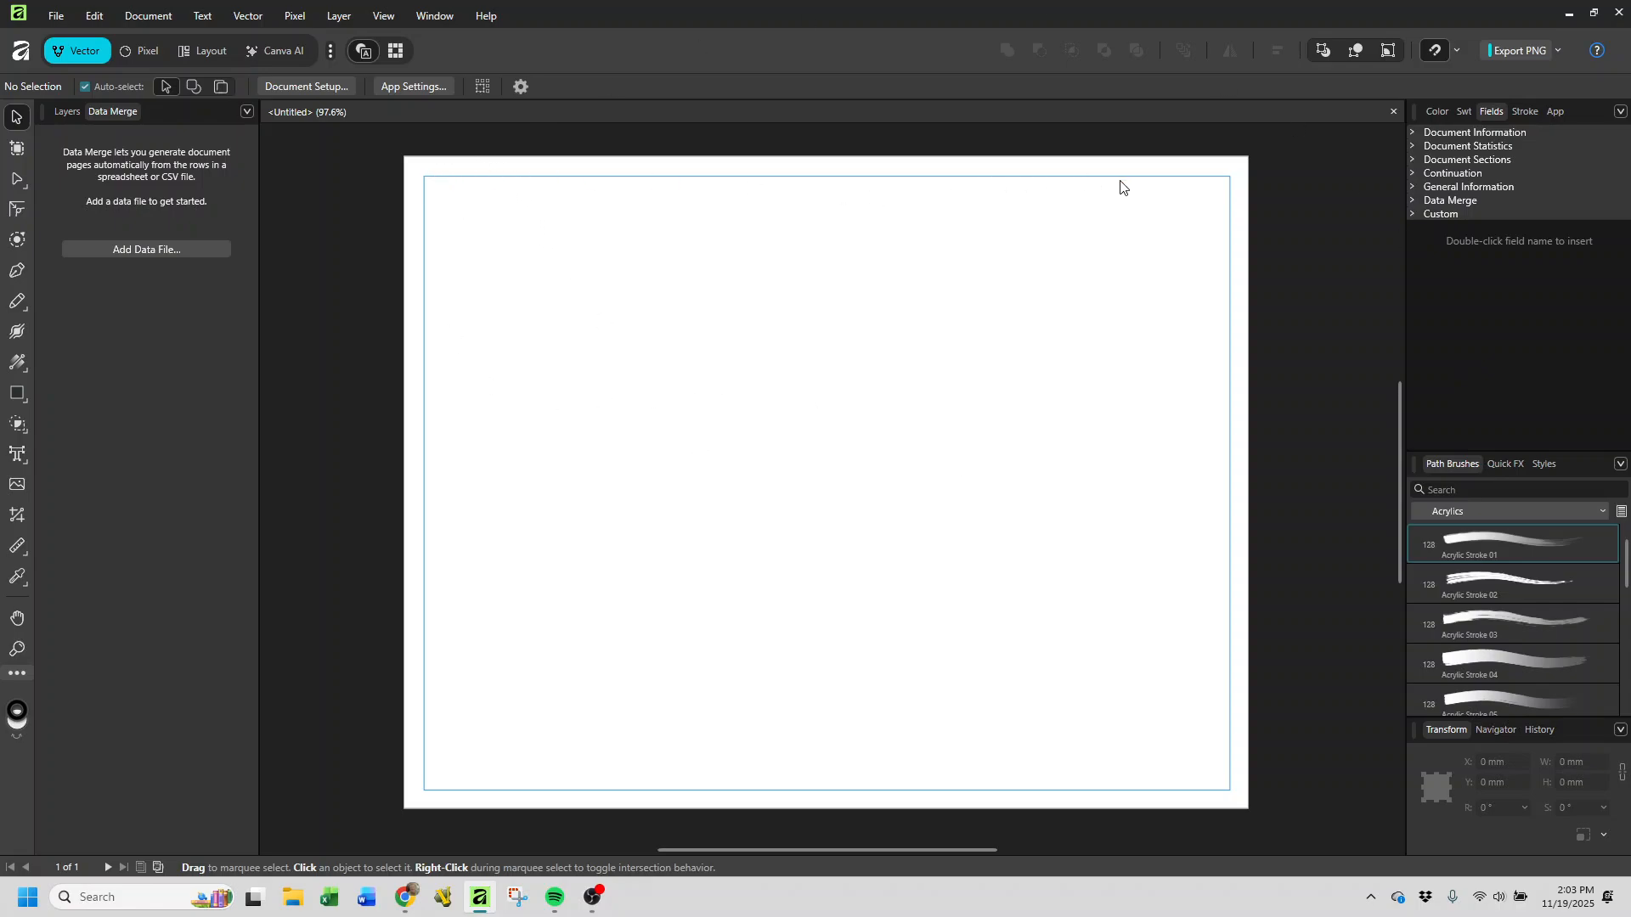
drag(1120, 181, 1243, 355)
- Show the document grid in Advanced mode in the Grid and Snapping Axis settings
click(382, 15)
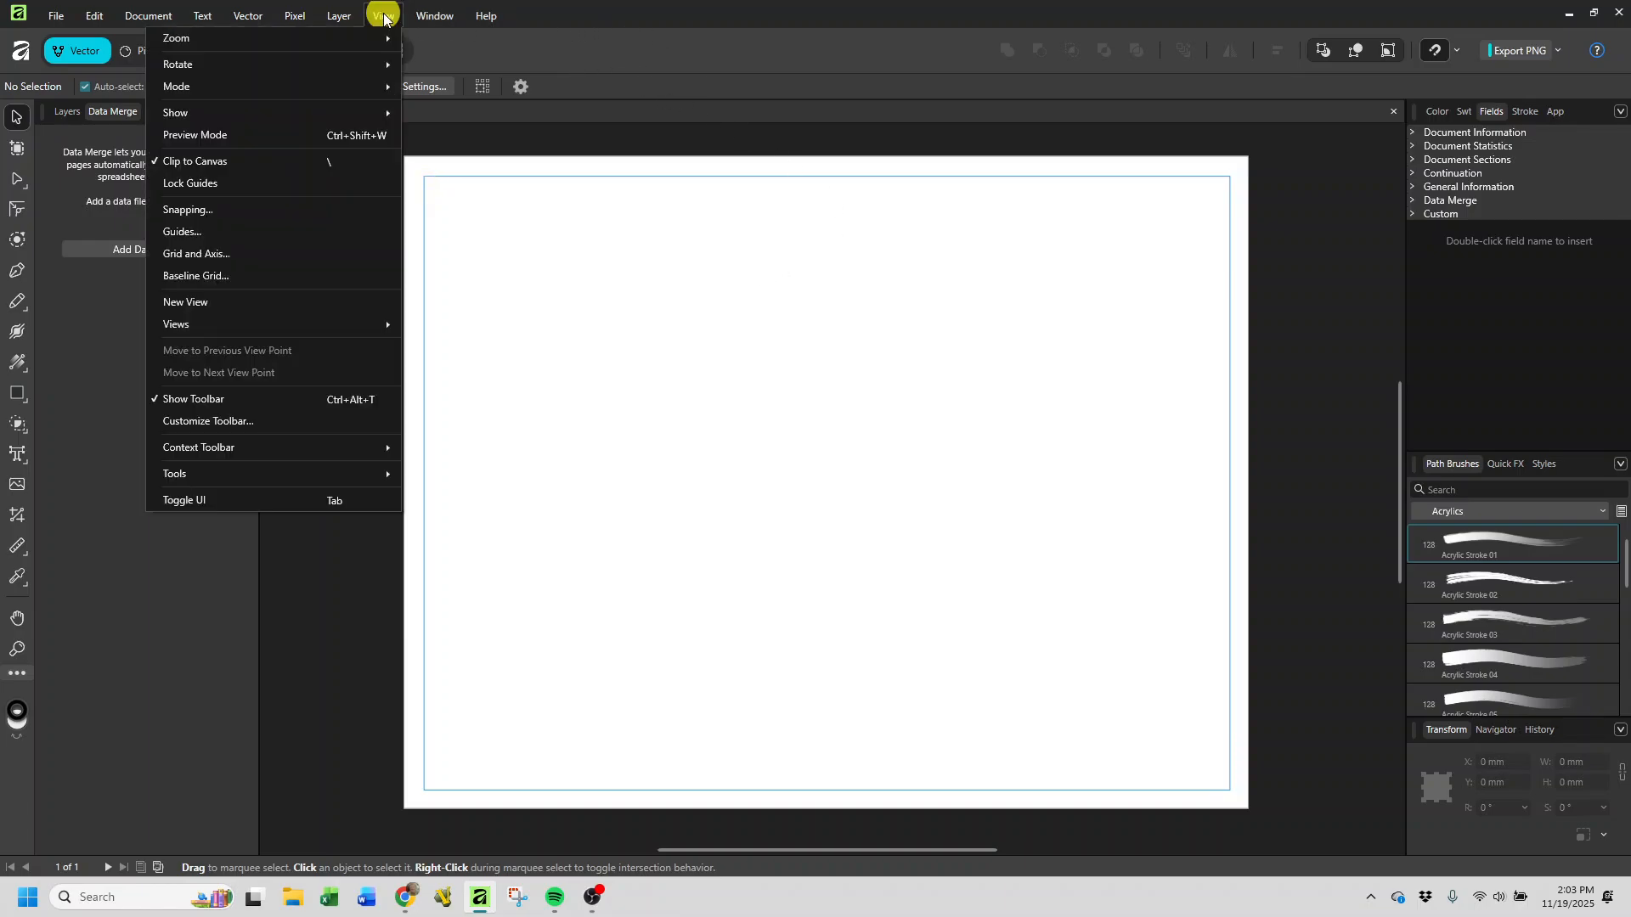
click(240, 254)
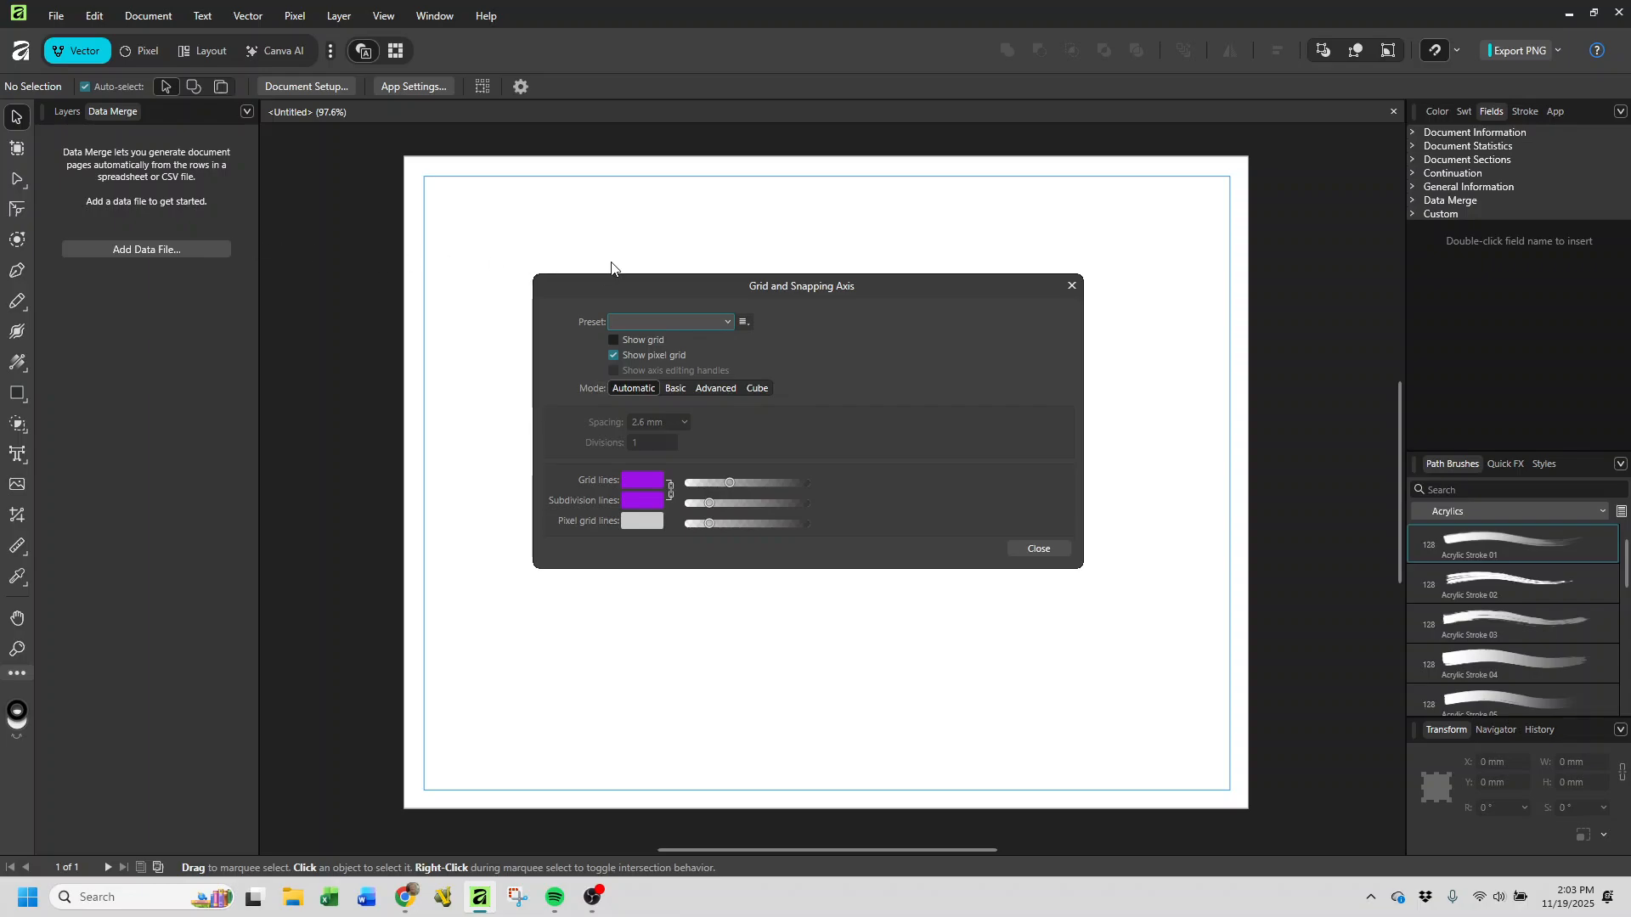
drag(922, 287, 934, 155)
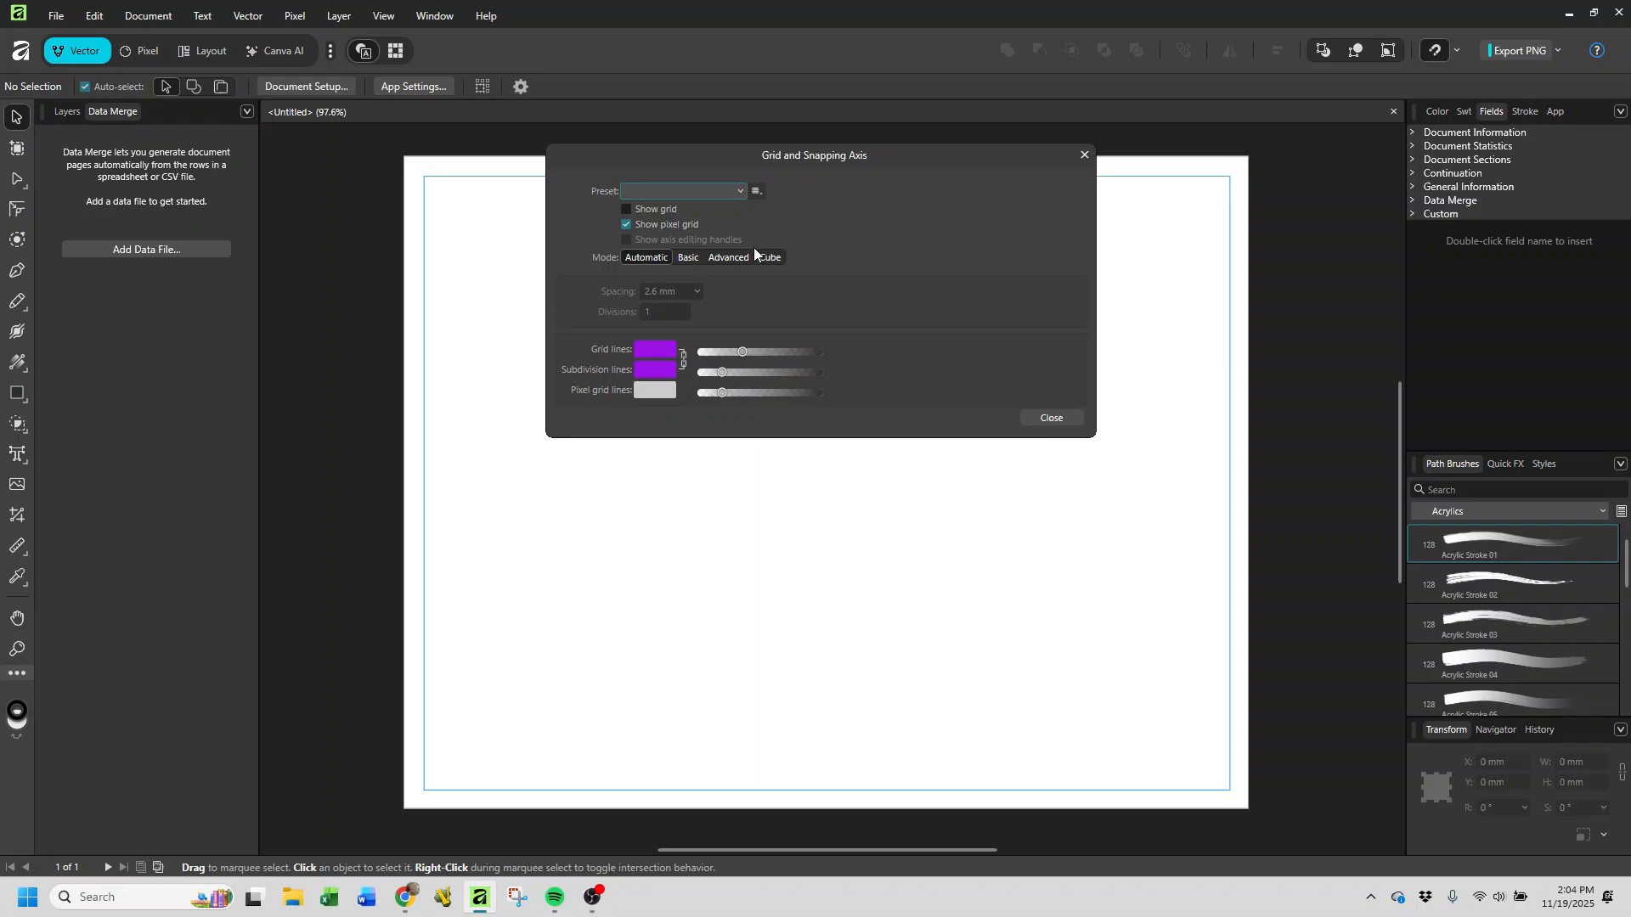
click(726, 255)
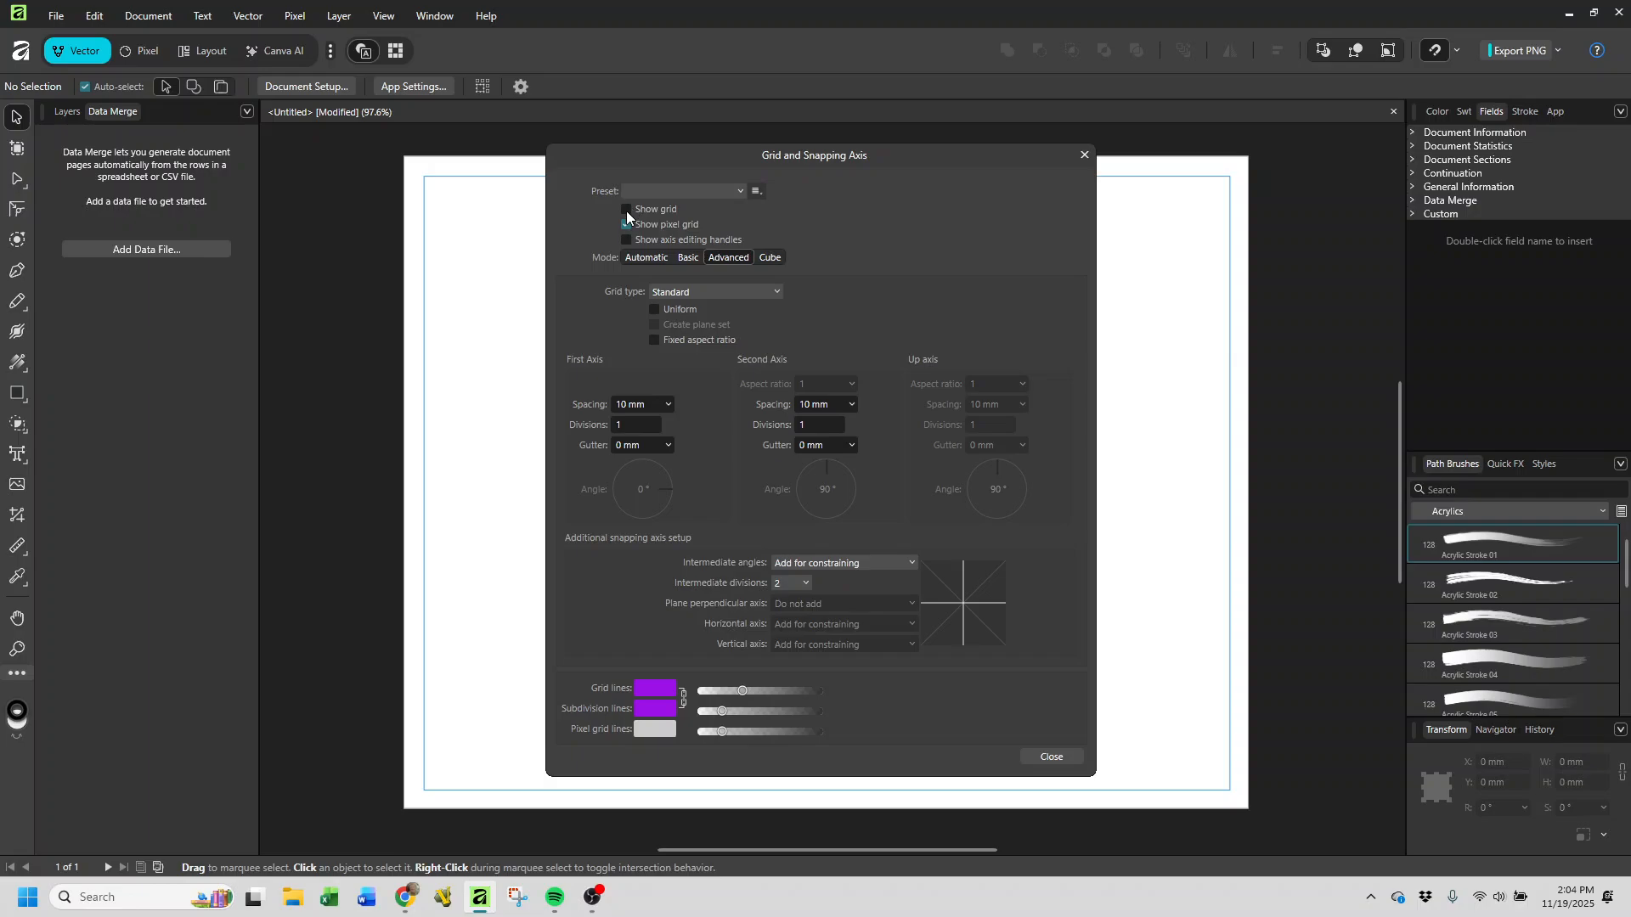
click(627, 209)
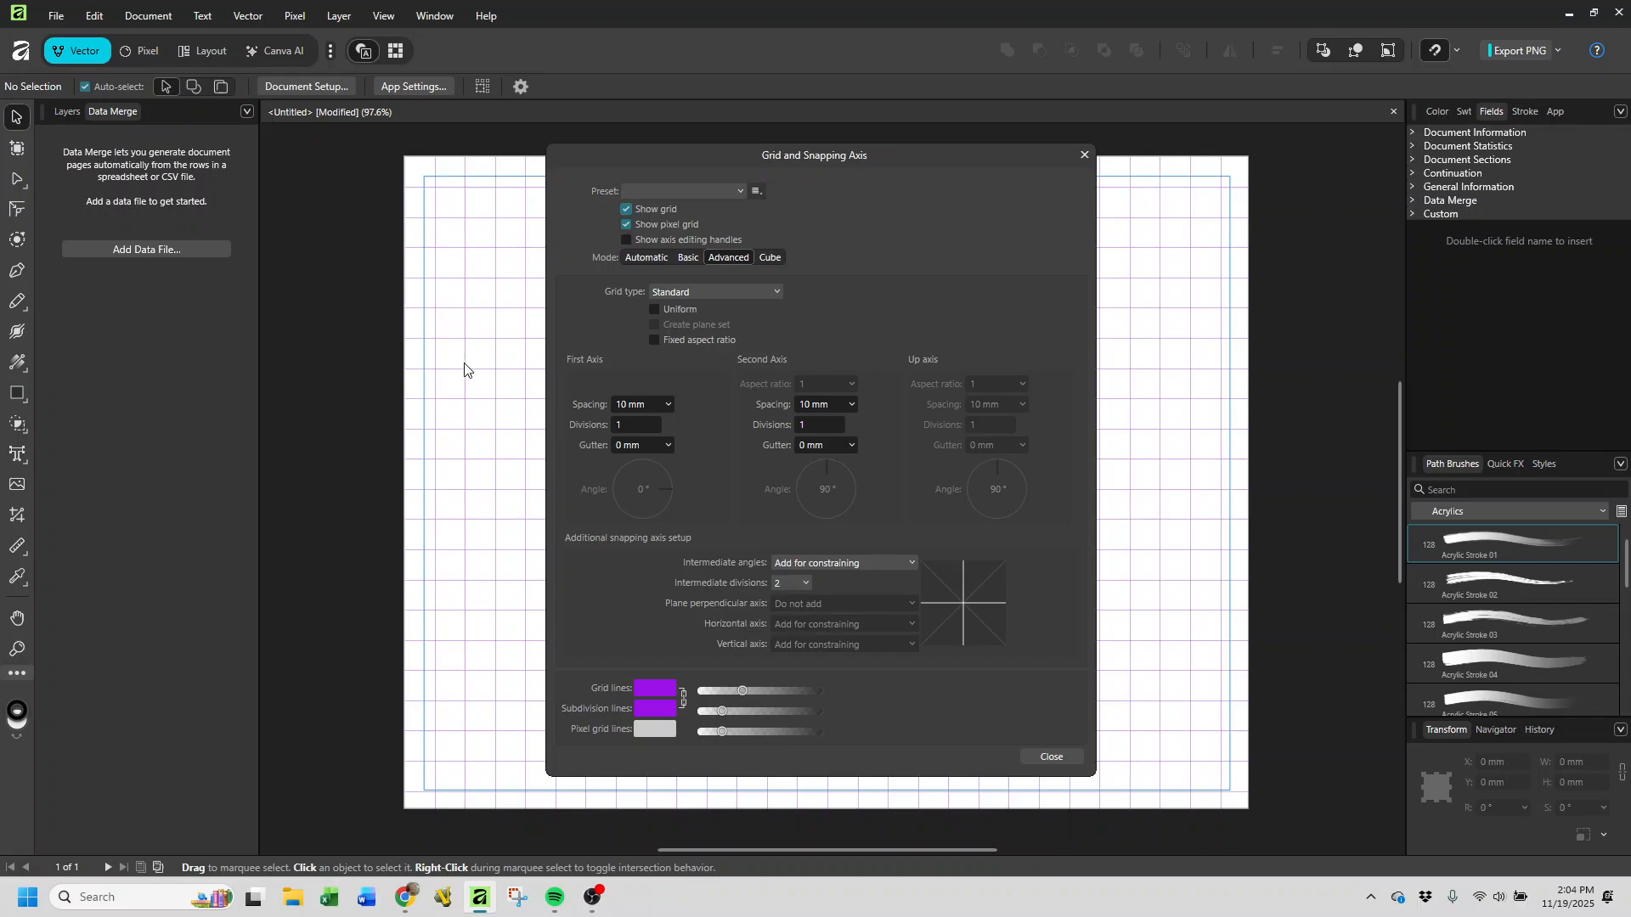
- Change the linked grid and subdivision line color to red (FF0000)
click(651, 695)
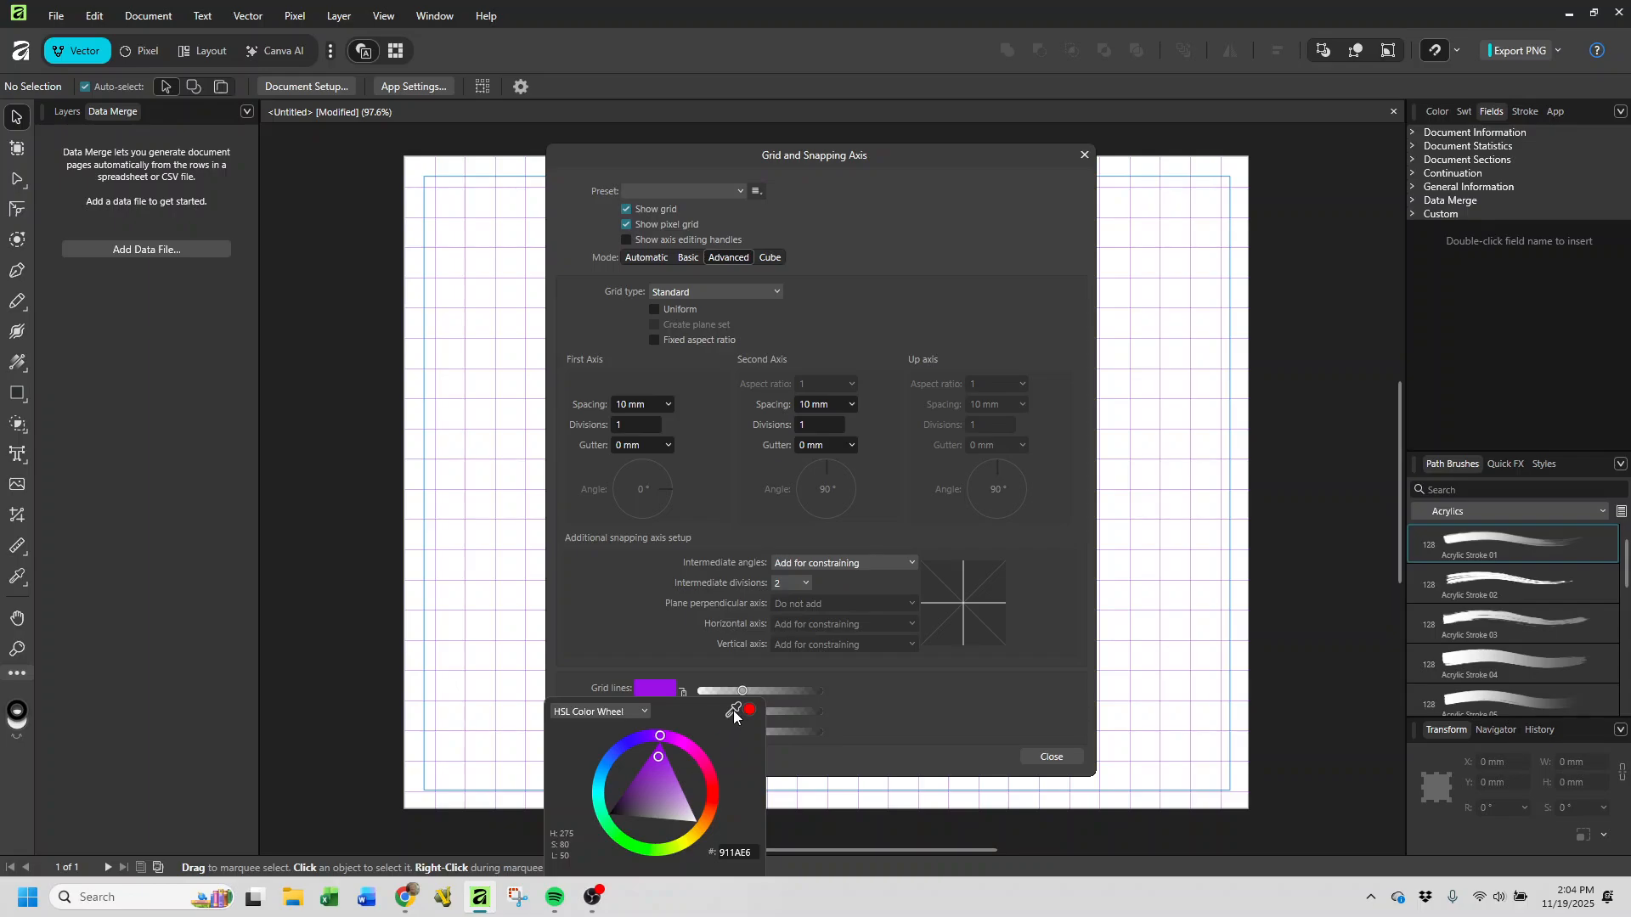
click(749, 710)
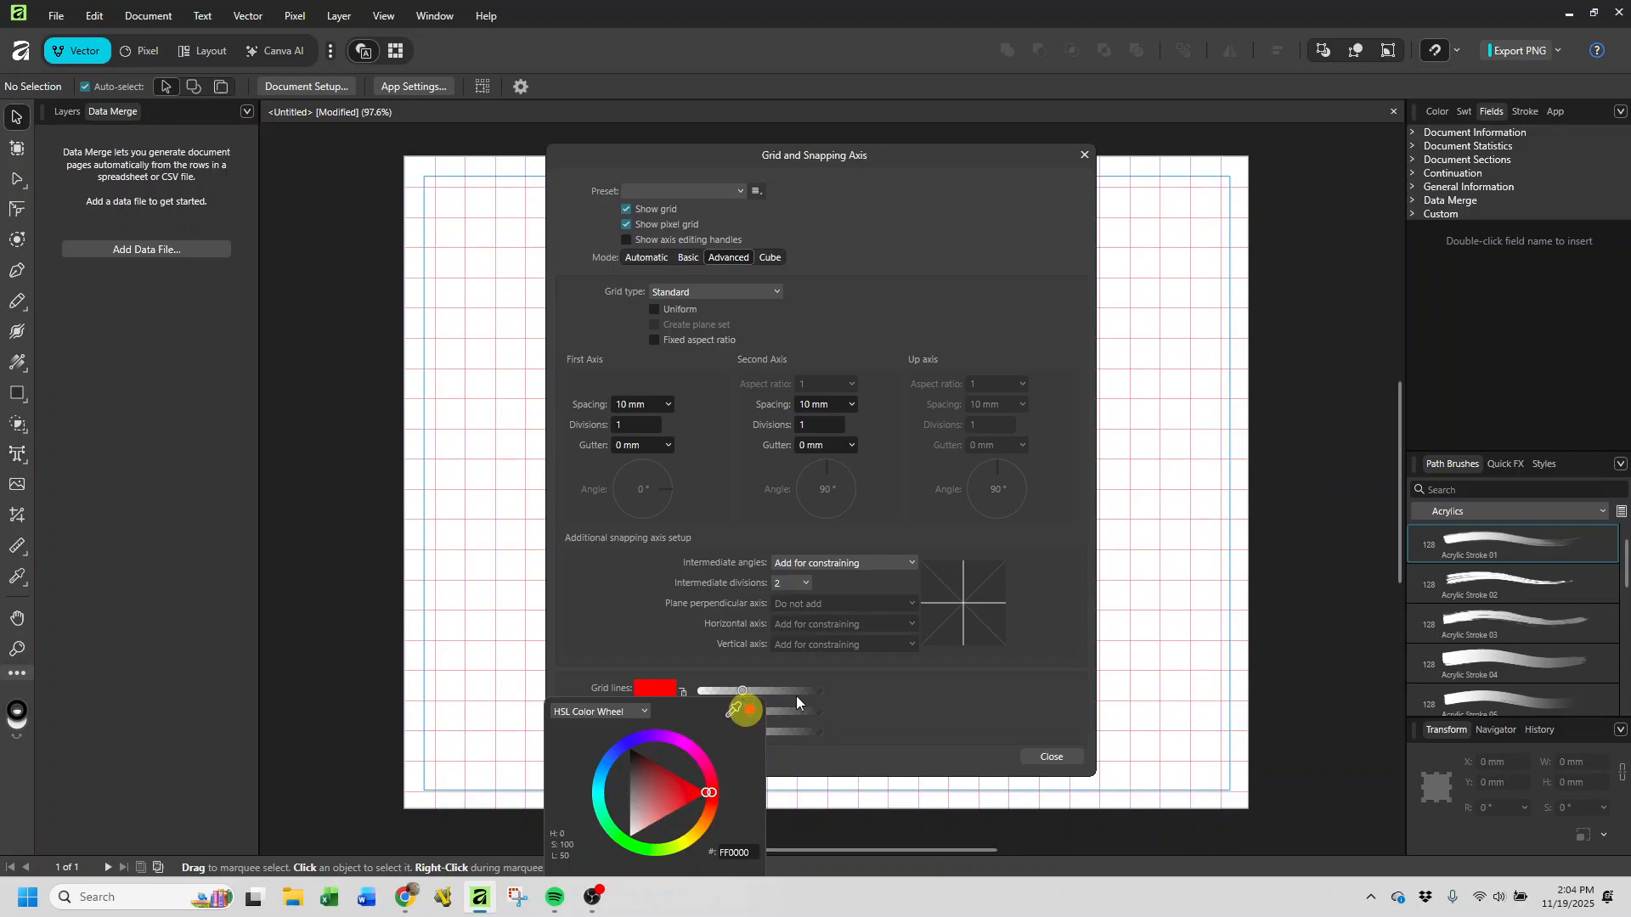
click(903, 699)
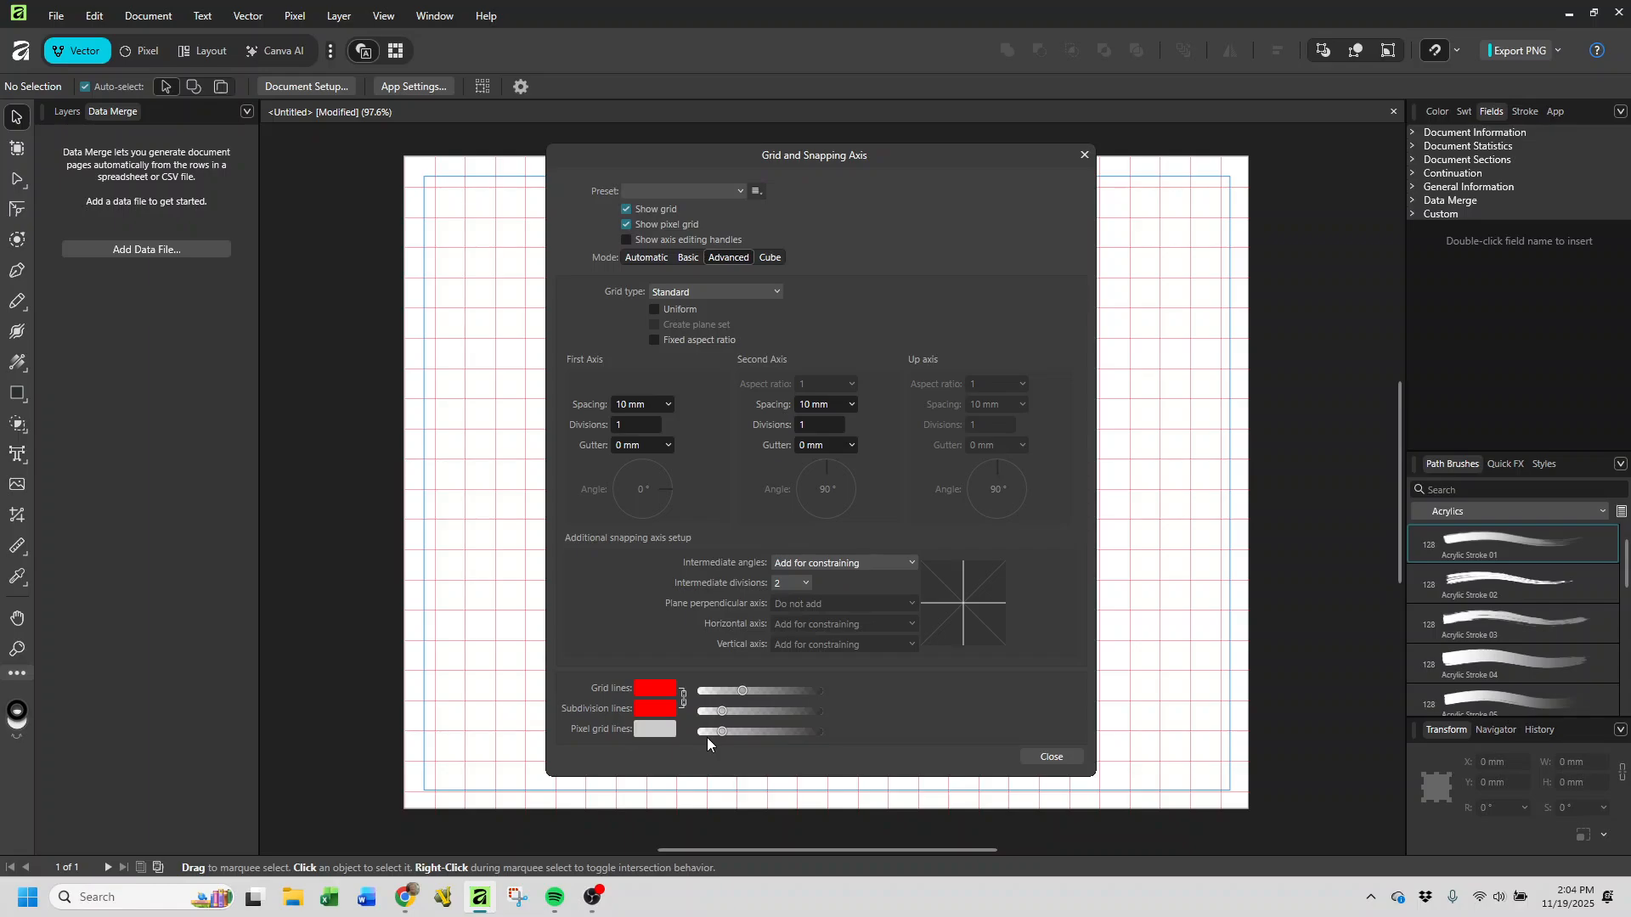
- Set the grid spacing to 2 mm on both the first and second axes and close the grid settings
click(636, 404)
key(Tab)
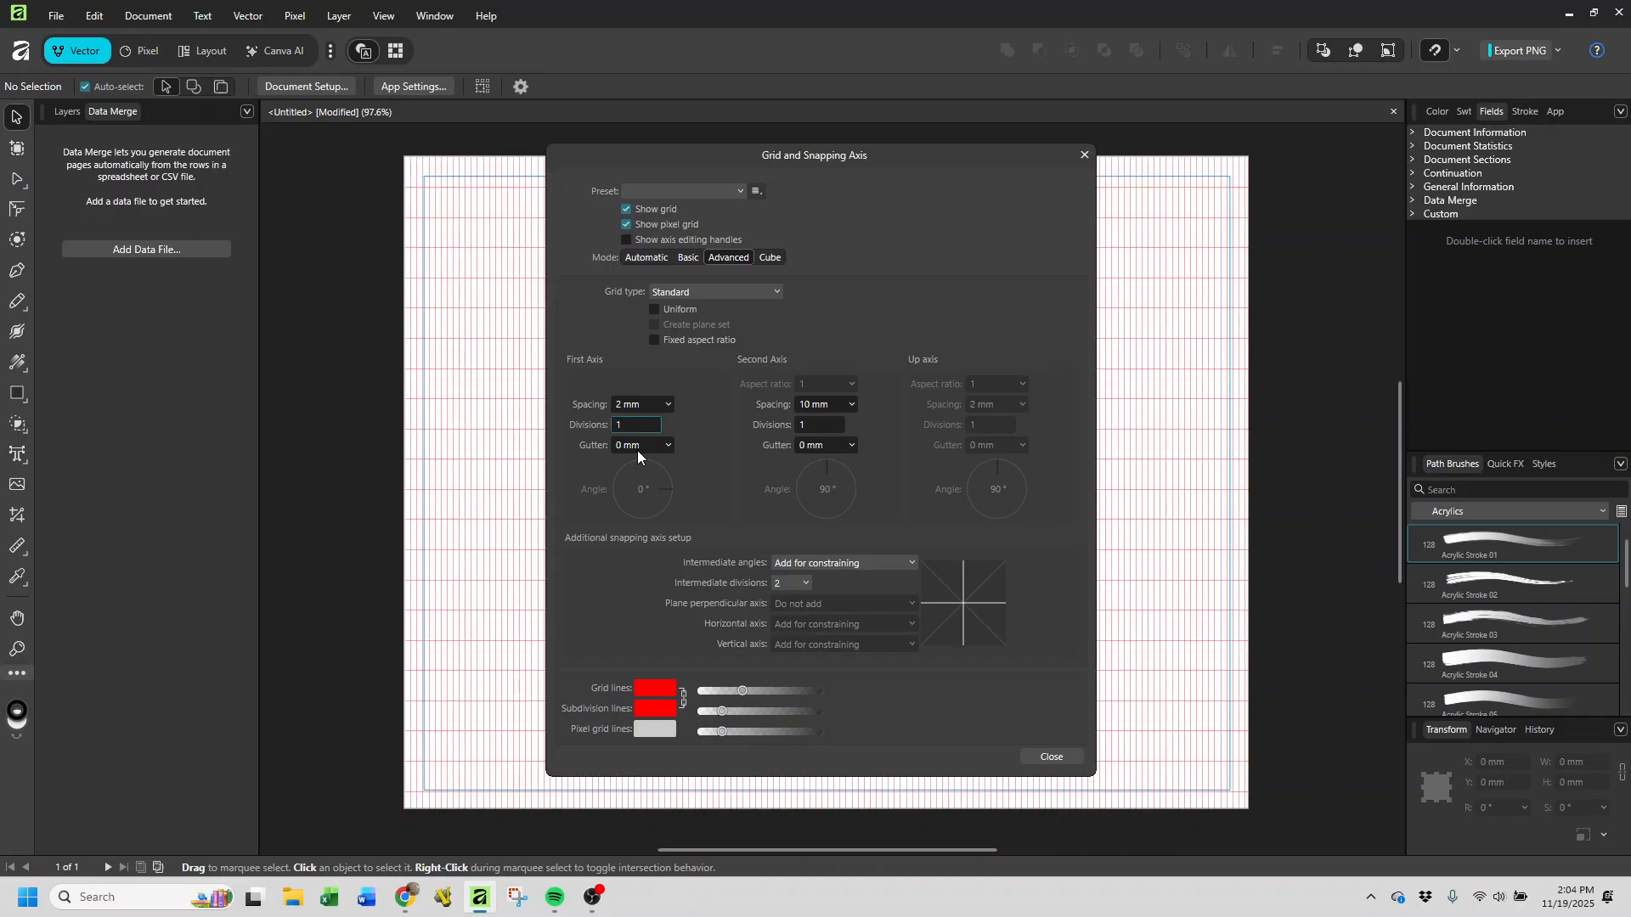
key(Tab)
text(2)
key(Tab)
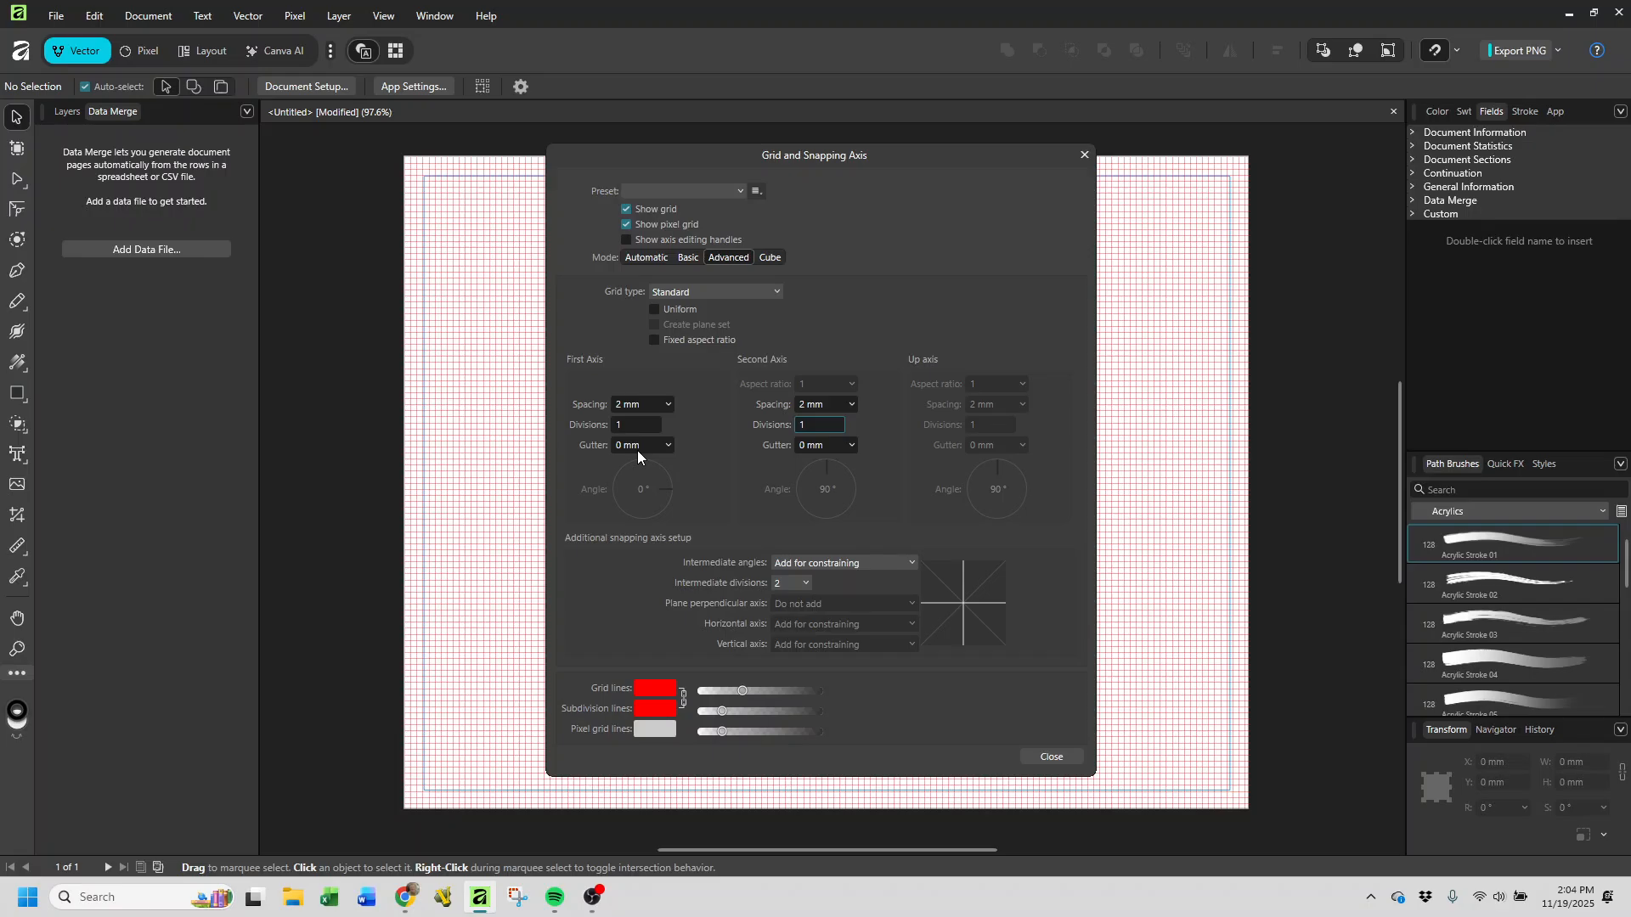
click(1046, 756)
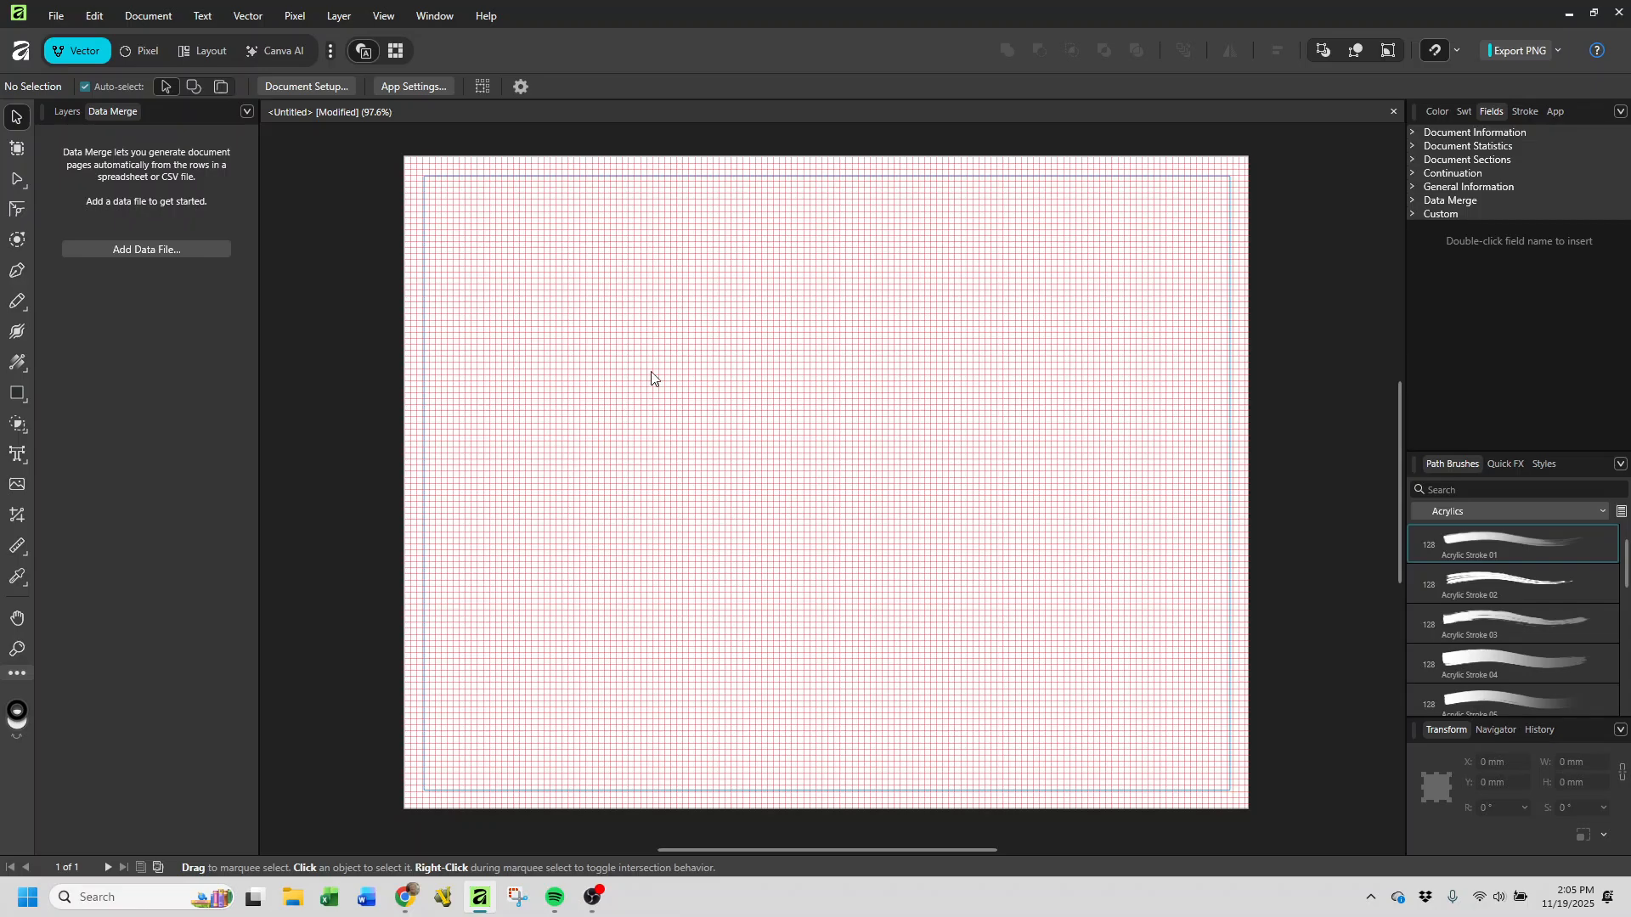
- Examine the zoom presets and inspect the red grid at 100%, 150% and 200% zoom, returning to 100%
click(379, 22)
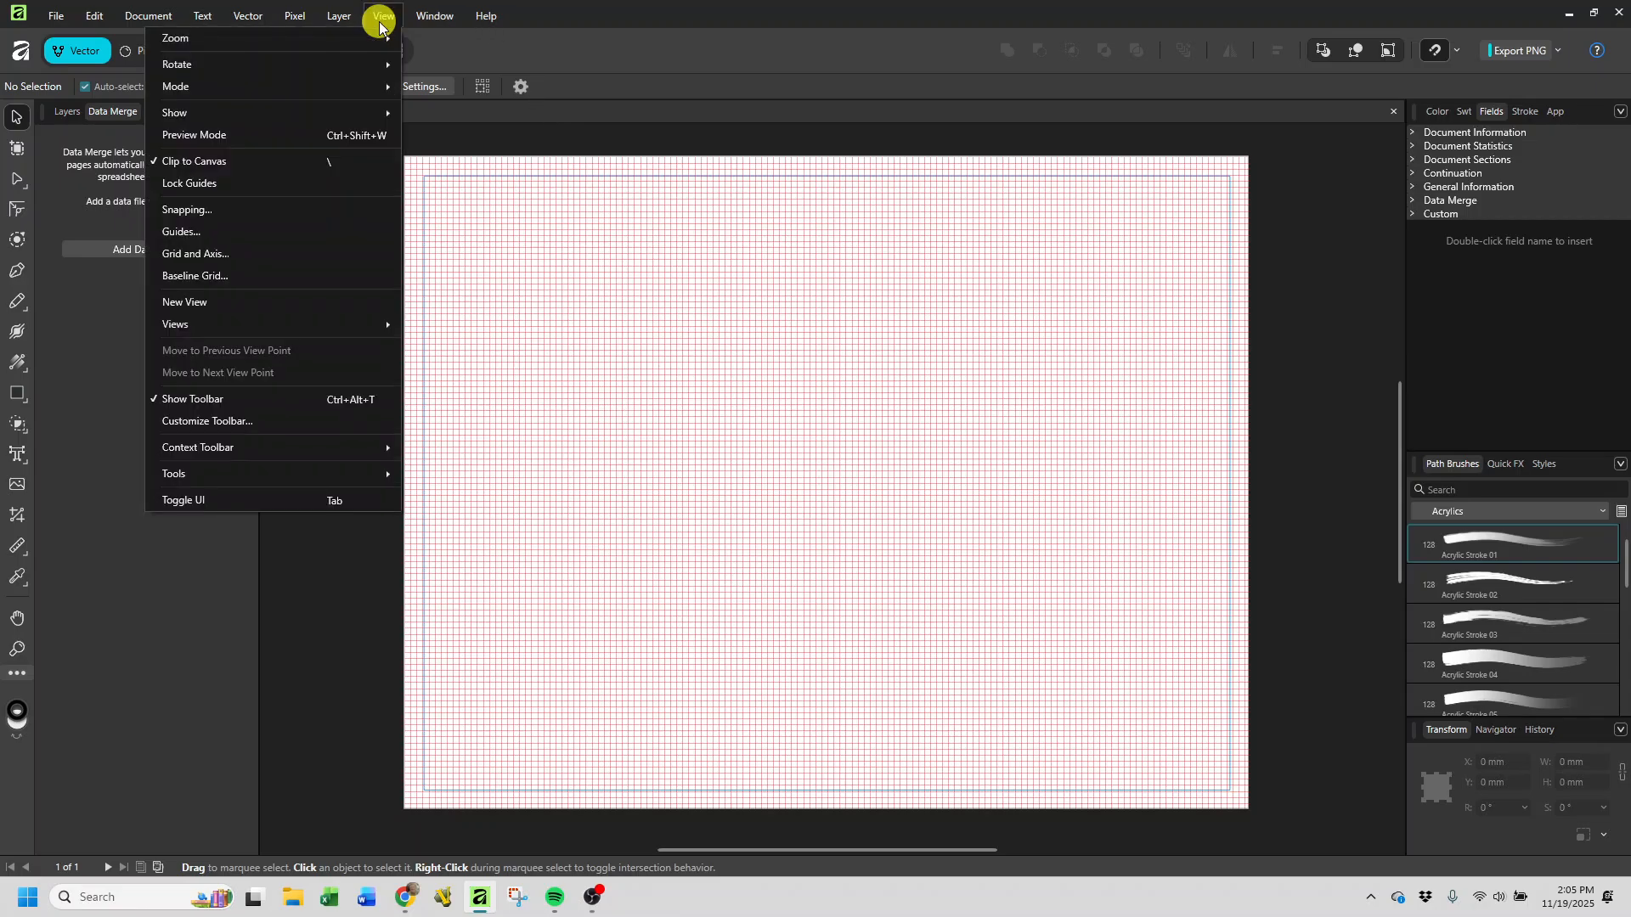
mouse_move(354, 37)
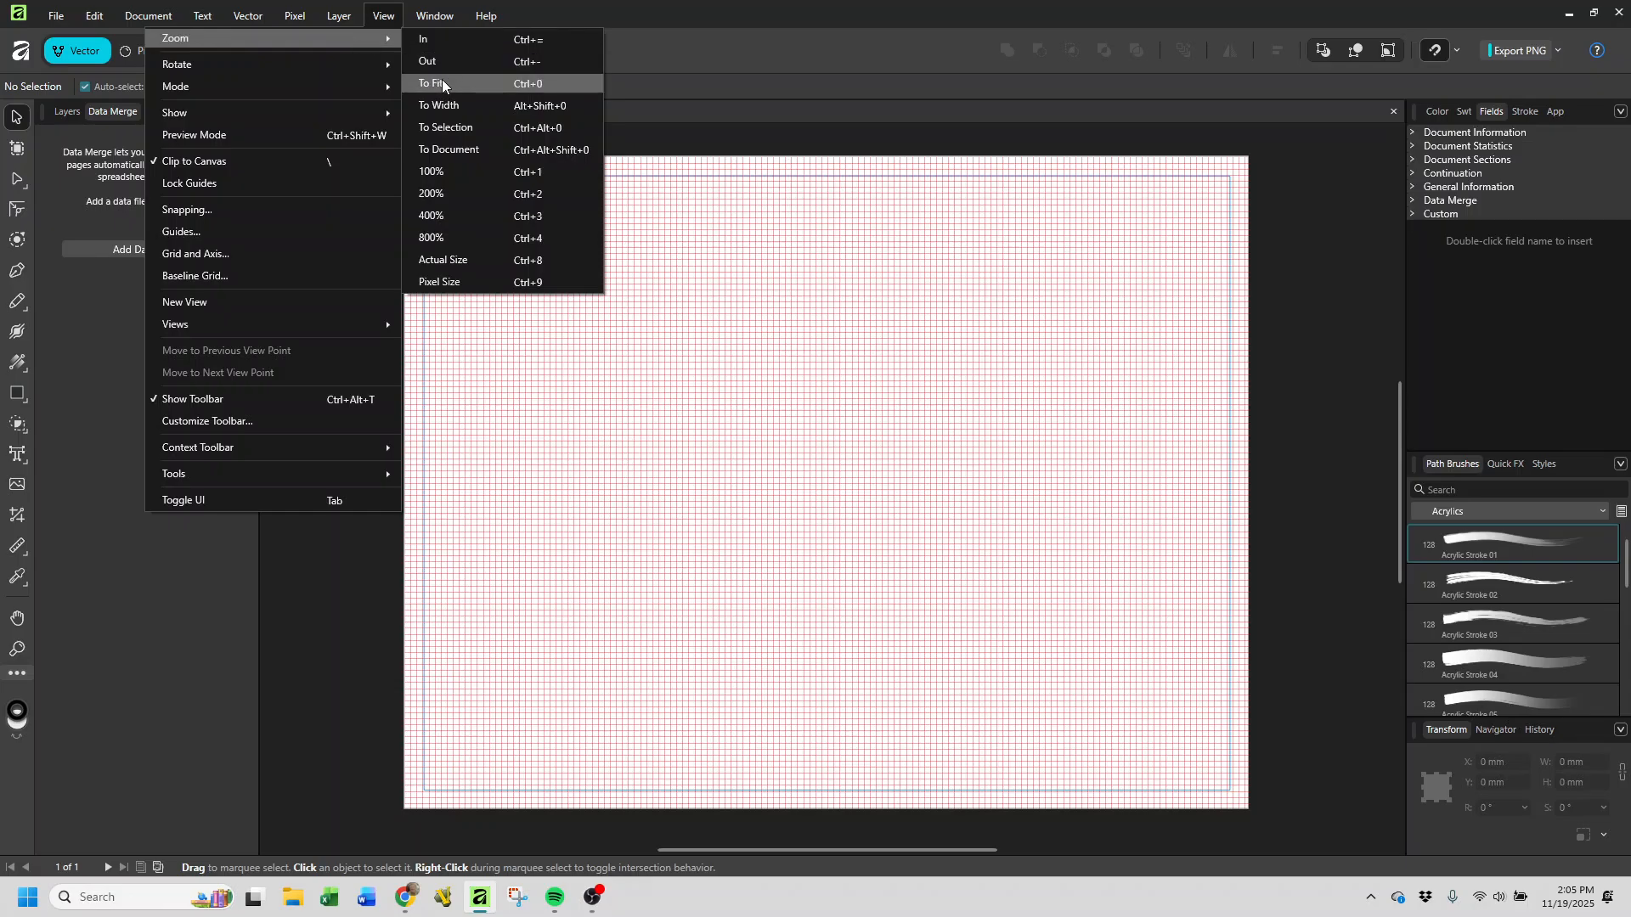
click(652, 5)
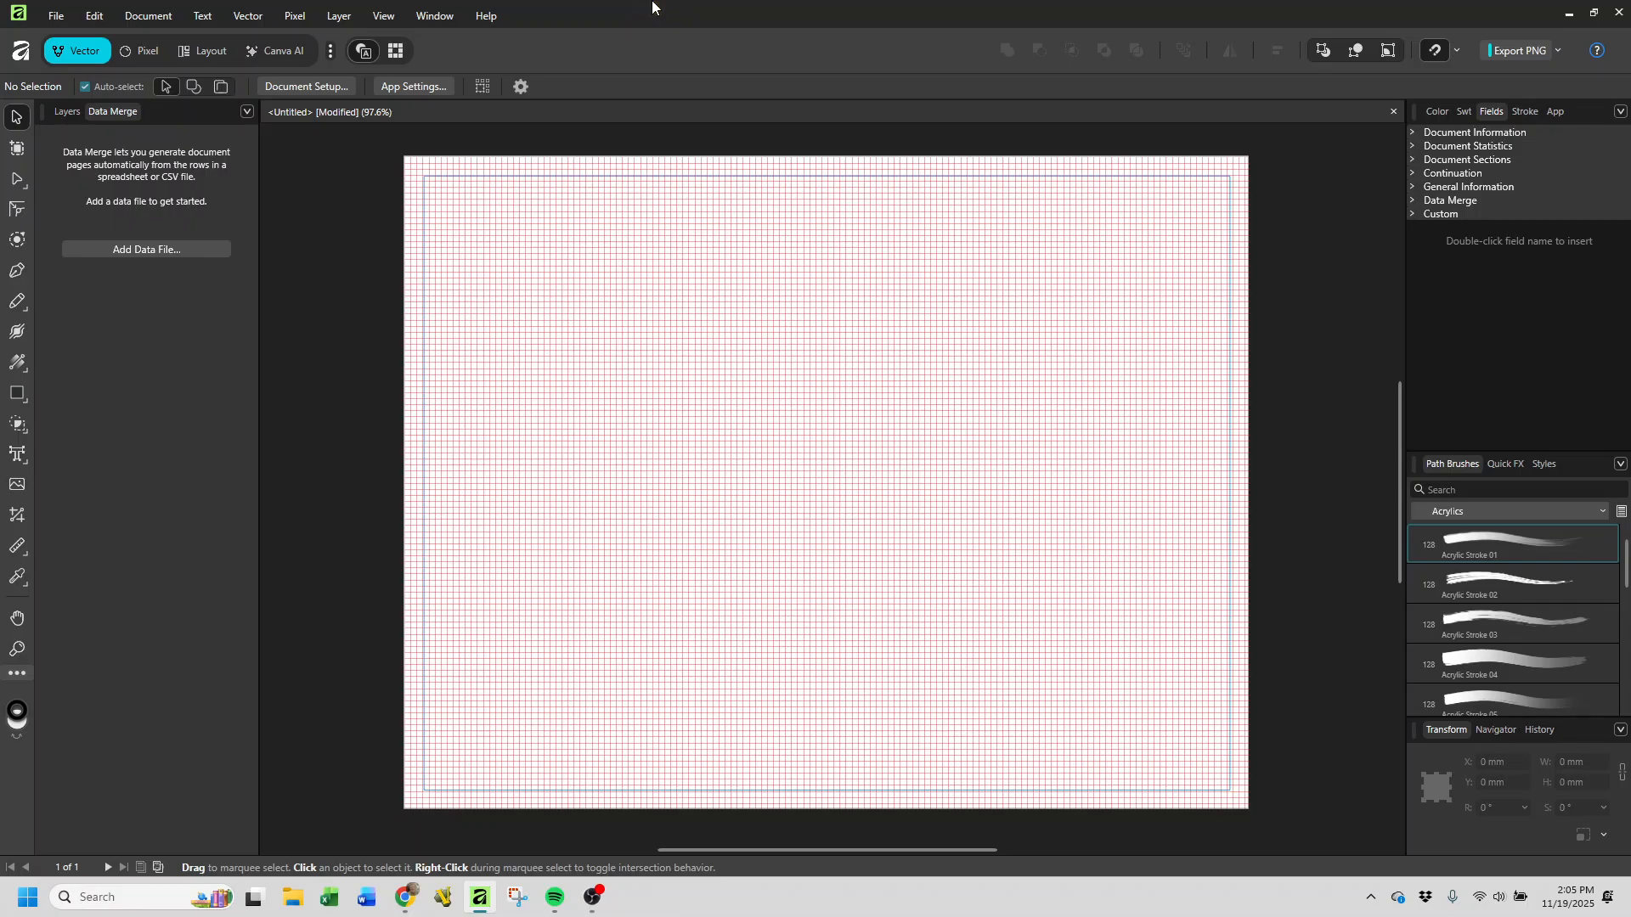
key(ctrl+1)
key(ctrl+plus)
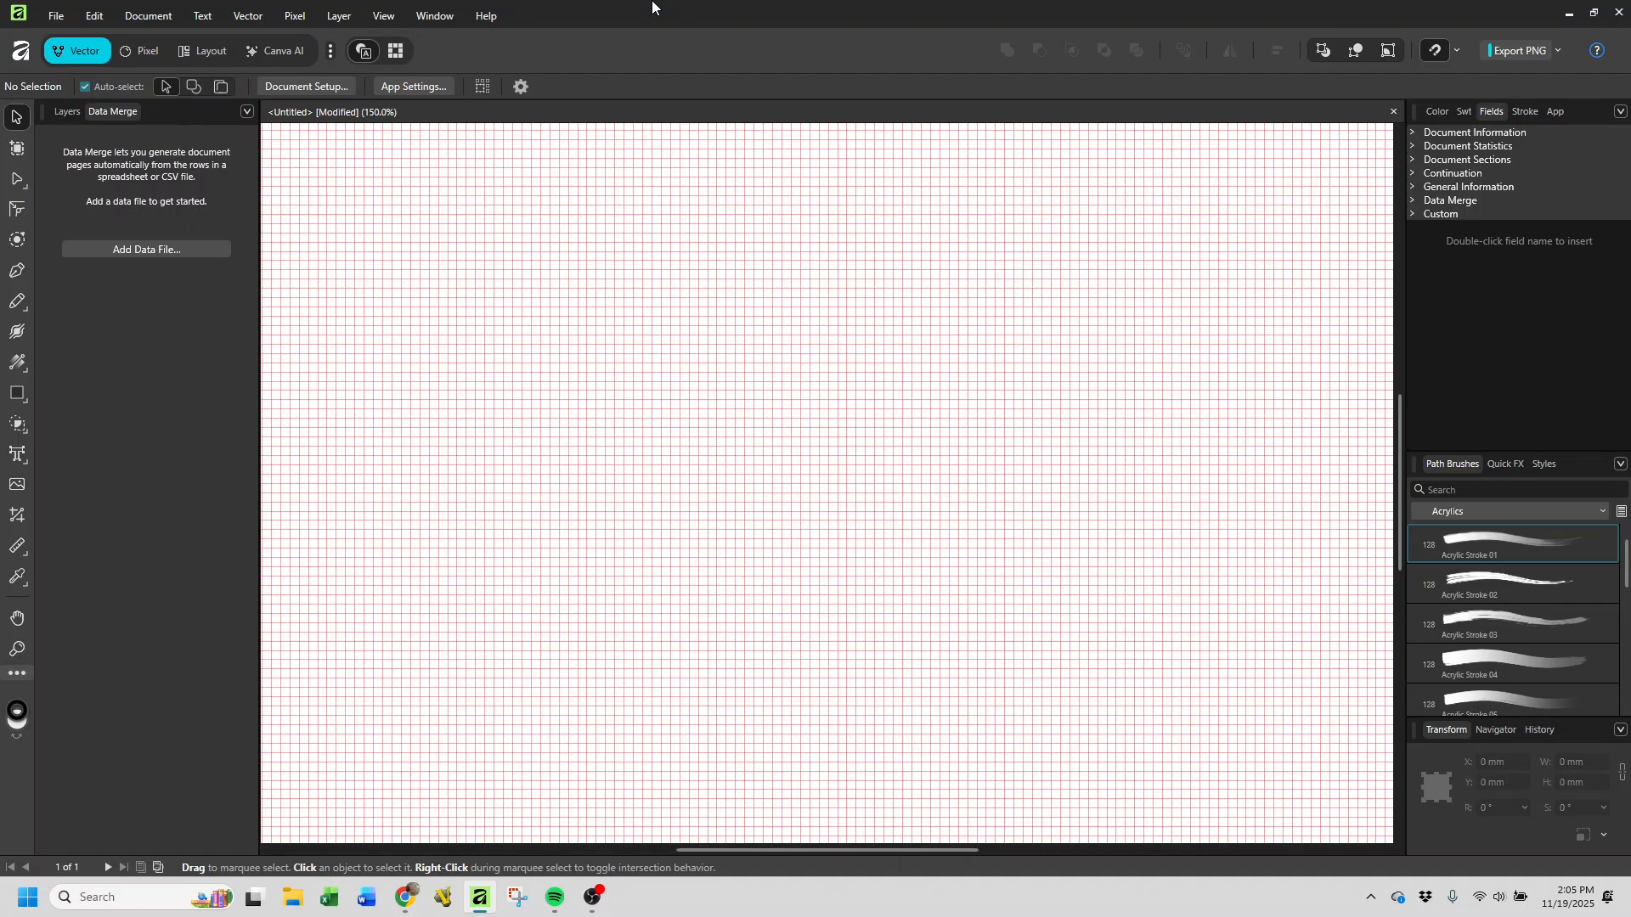
key(ctrl+plus)
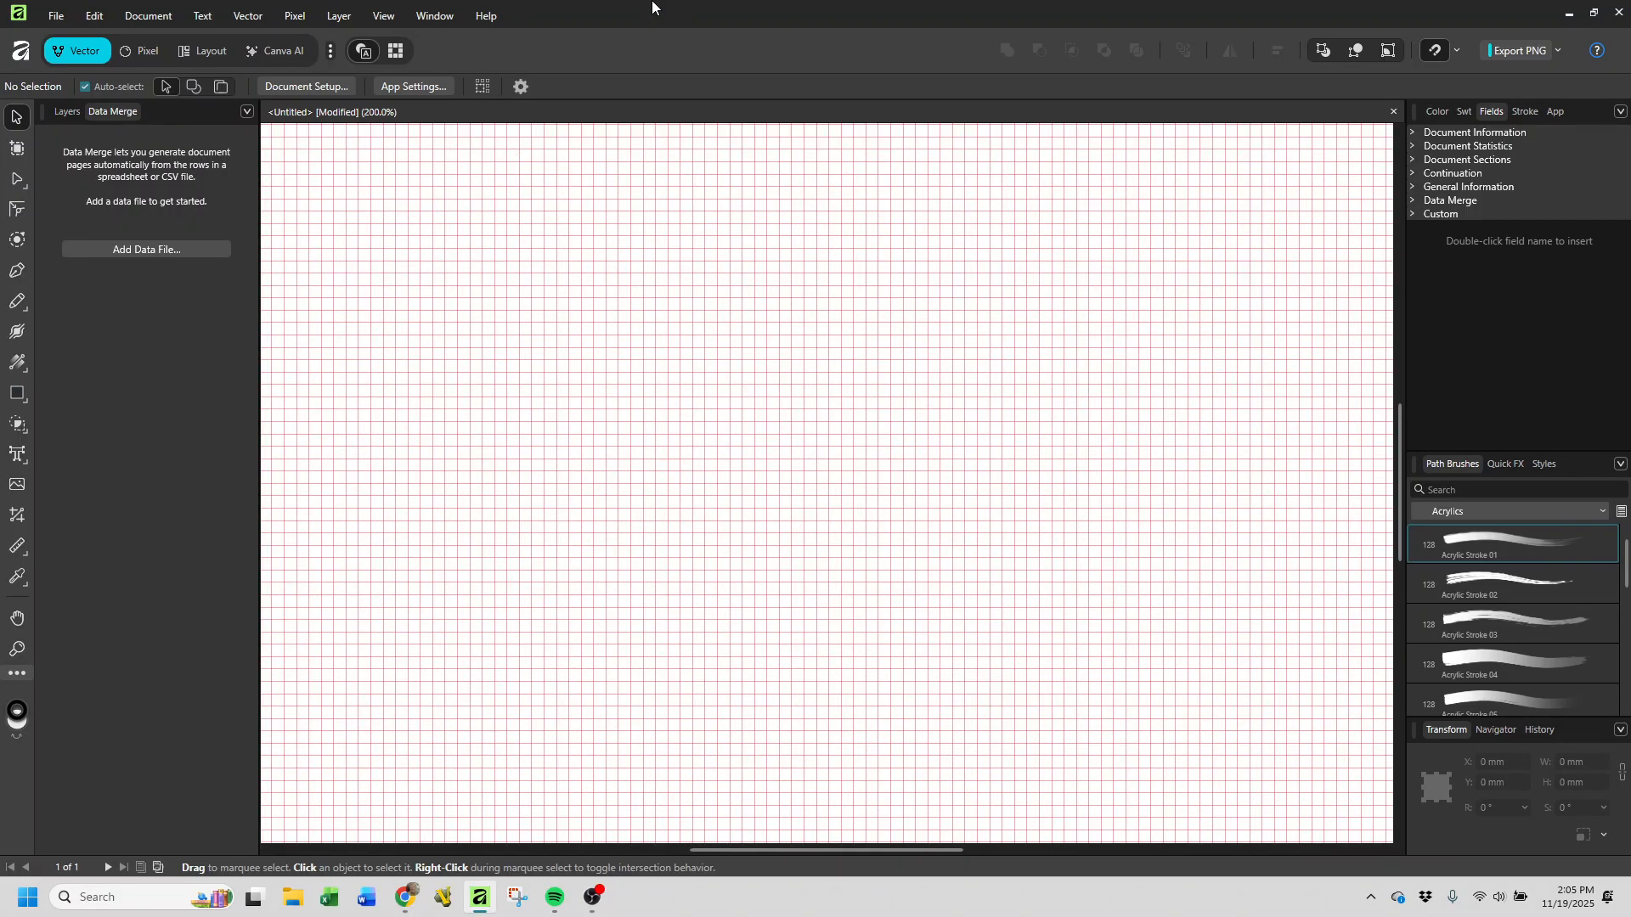
key(ctrl+minus)
key(ctrl+minus)
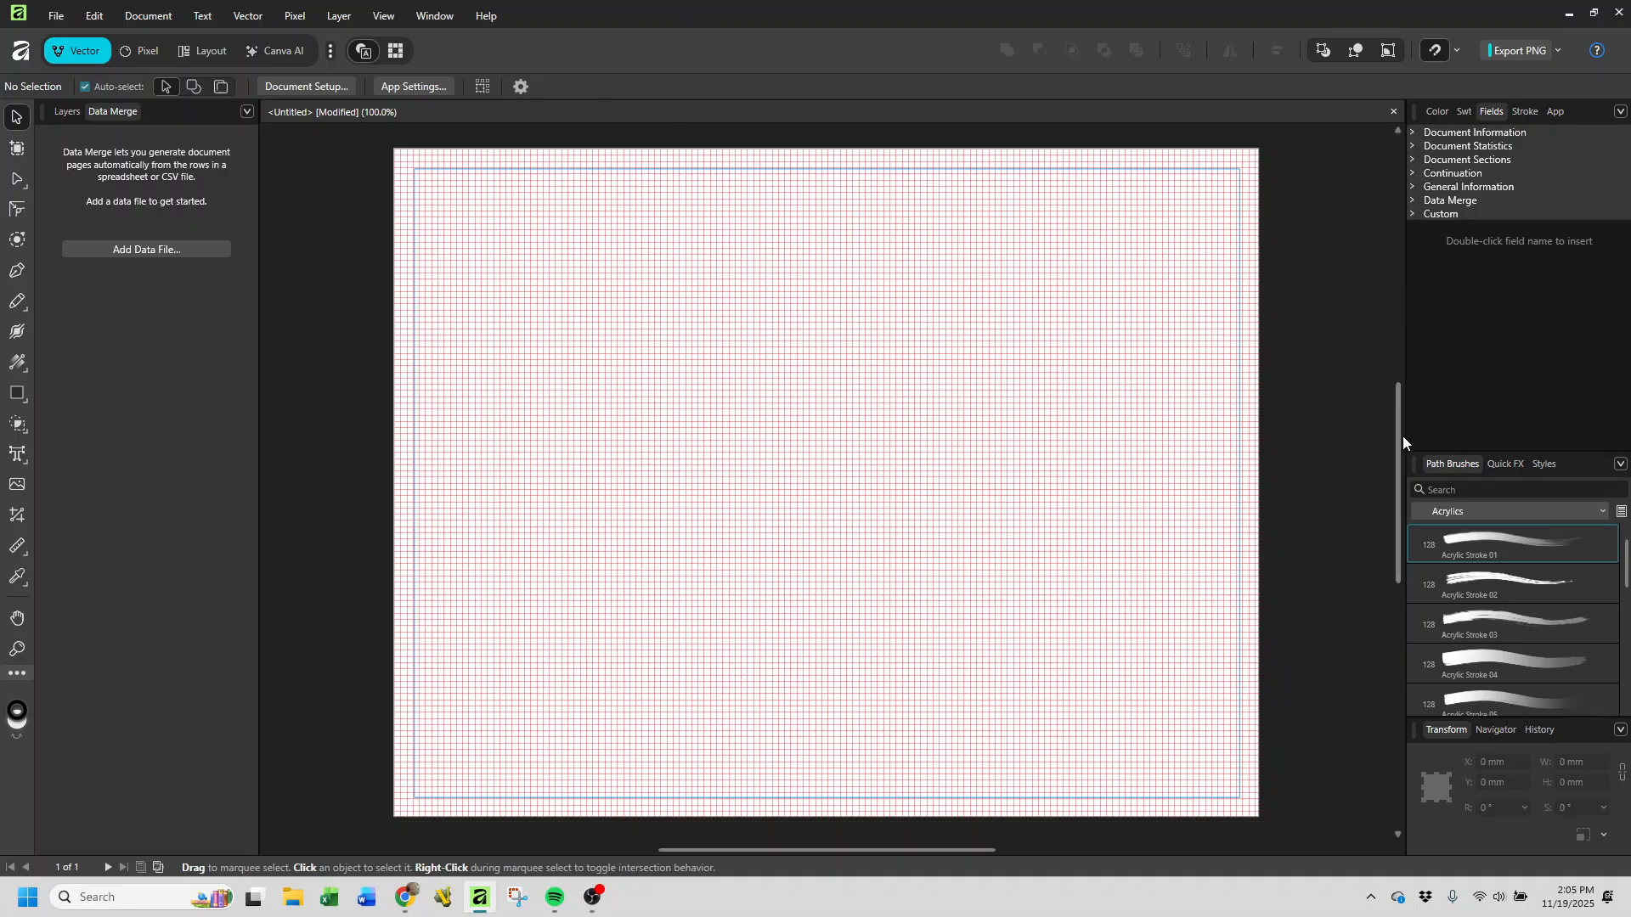
- Examine the page's upper-left corner and the grid density at zoom levels from 100% to 400%
drag(1400, 436, 1410, 345)
drag(936, 852, 771, 861)
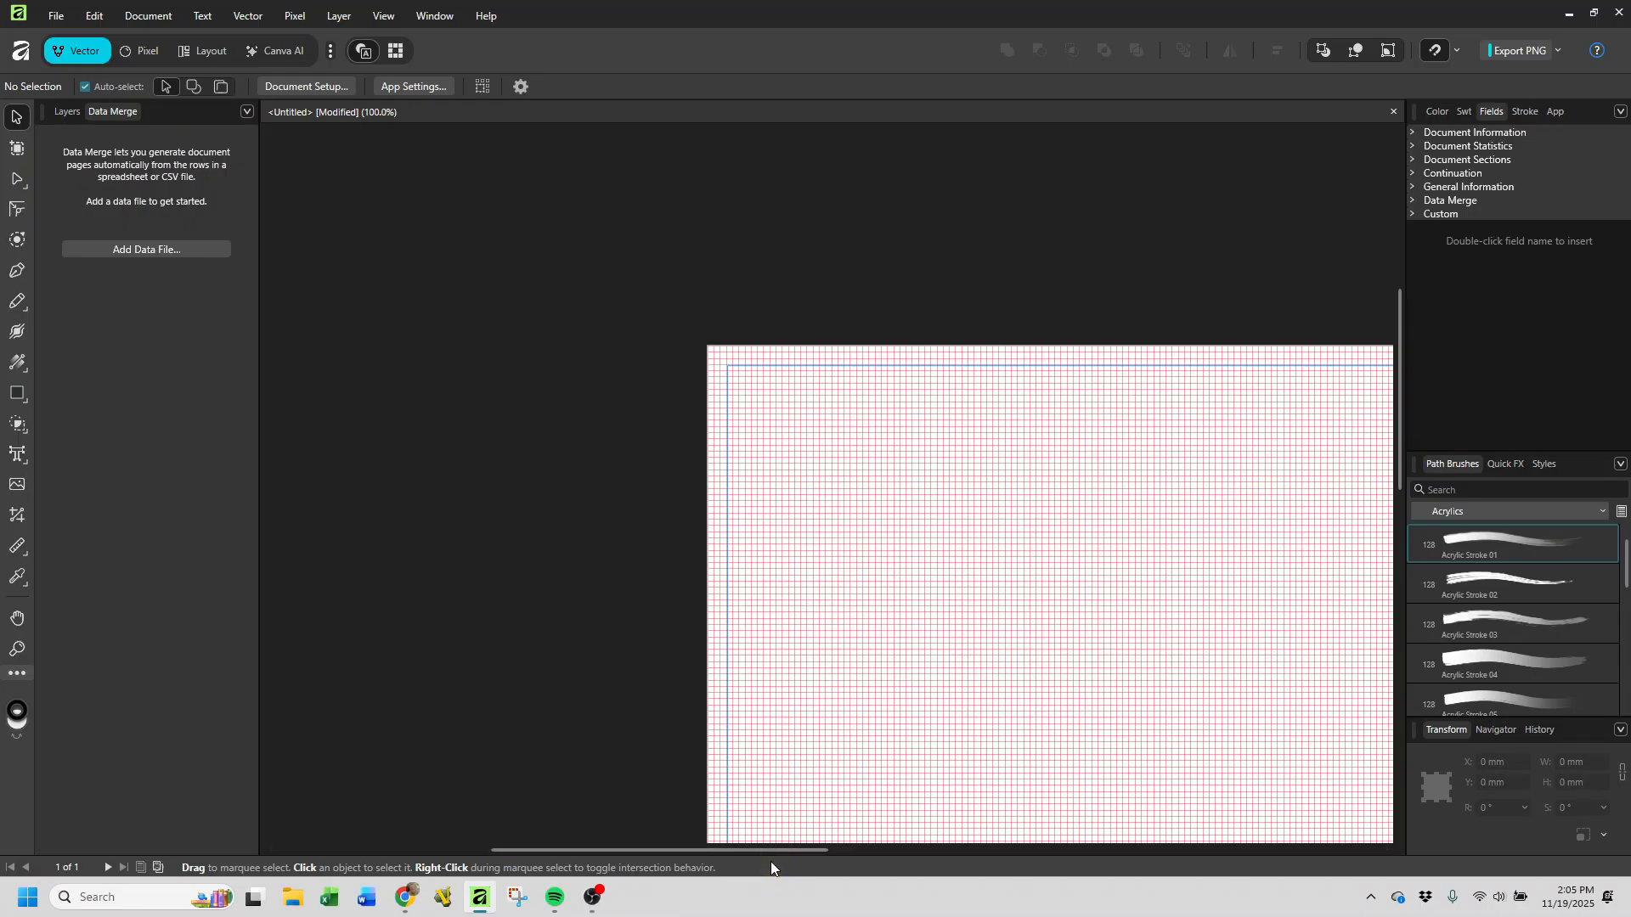
drag(878, 274, 659, 266)
drag(643, 851, 679, 853)
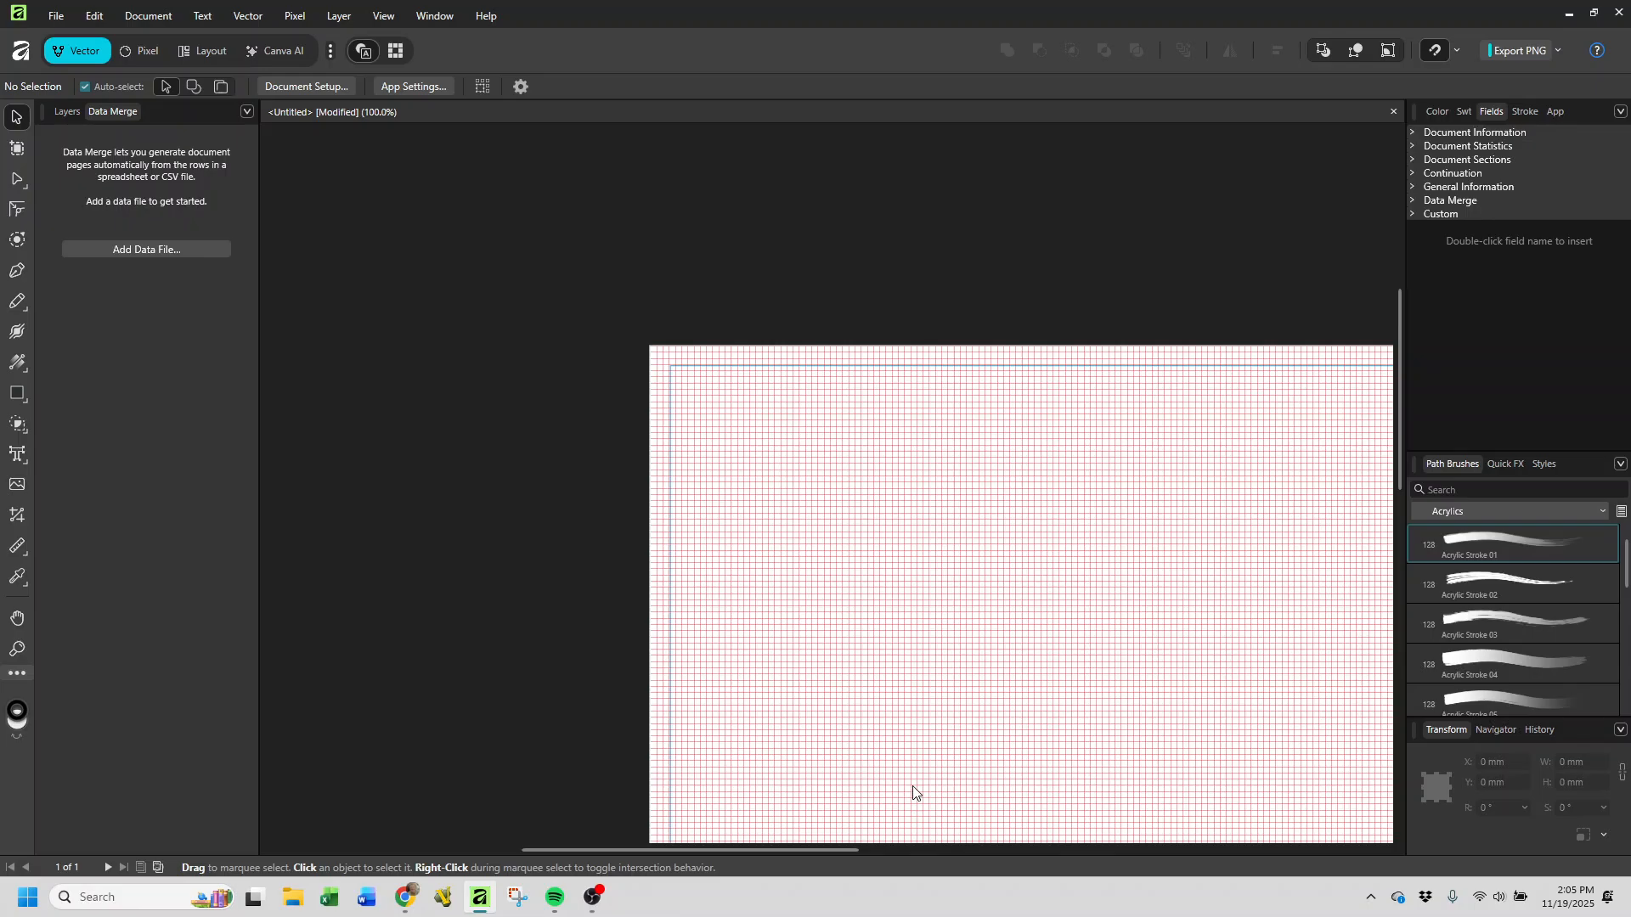
key(ctrl+plus)
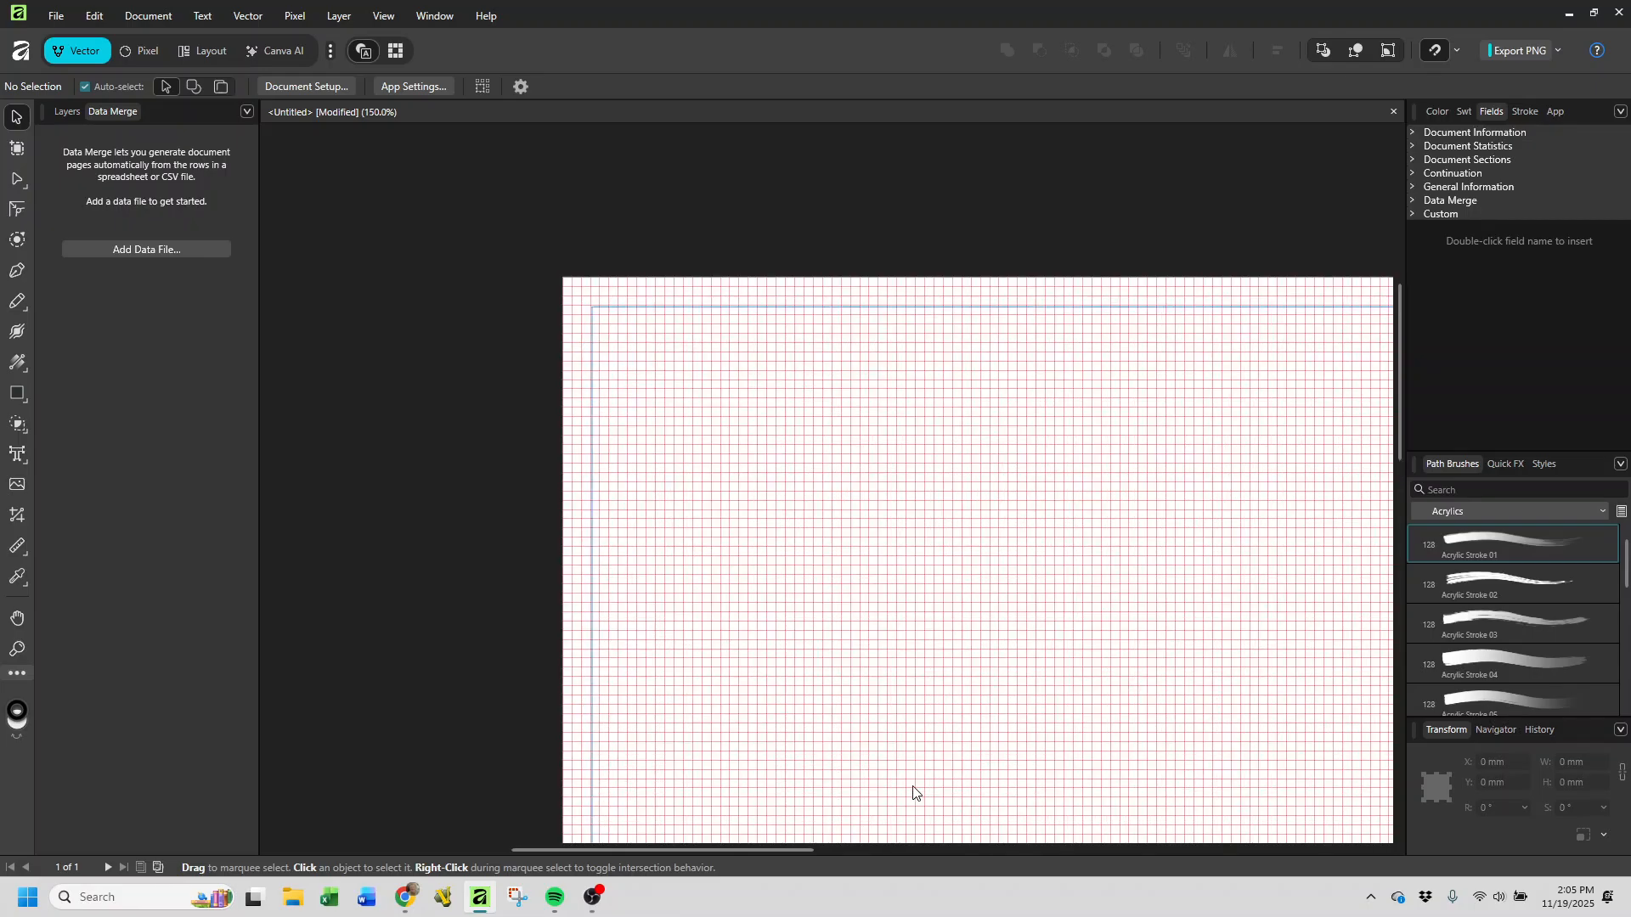
key(ctrl+plus)
key(ctrl+plus)
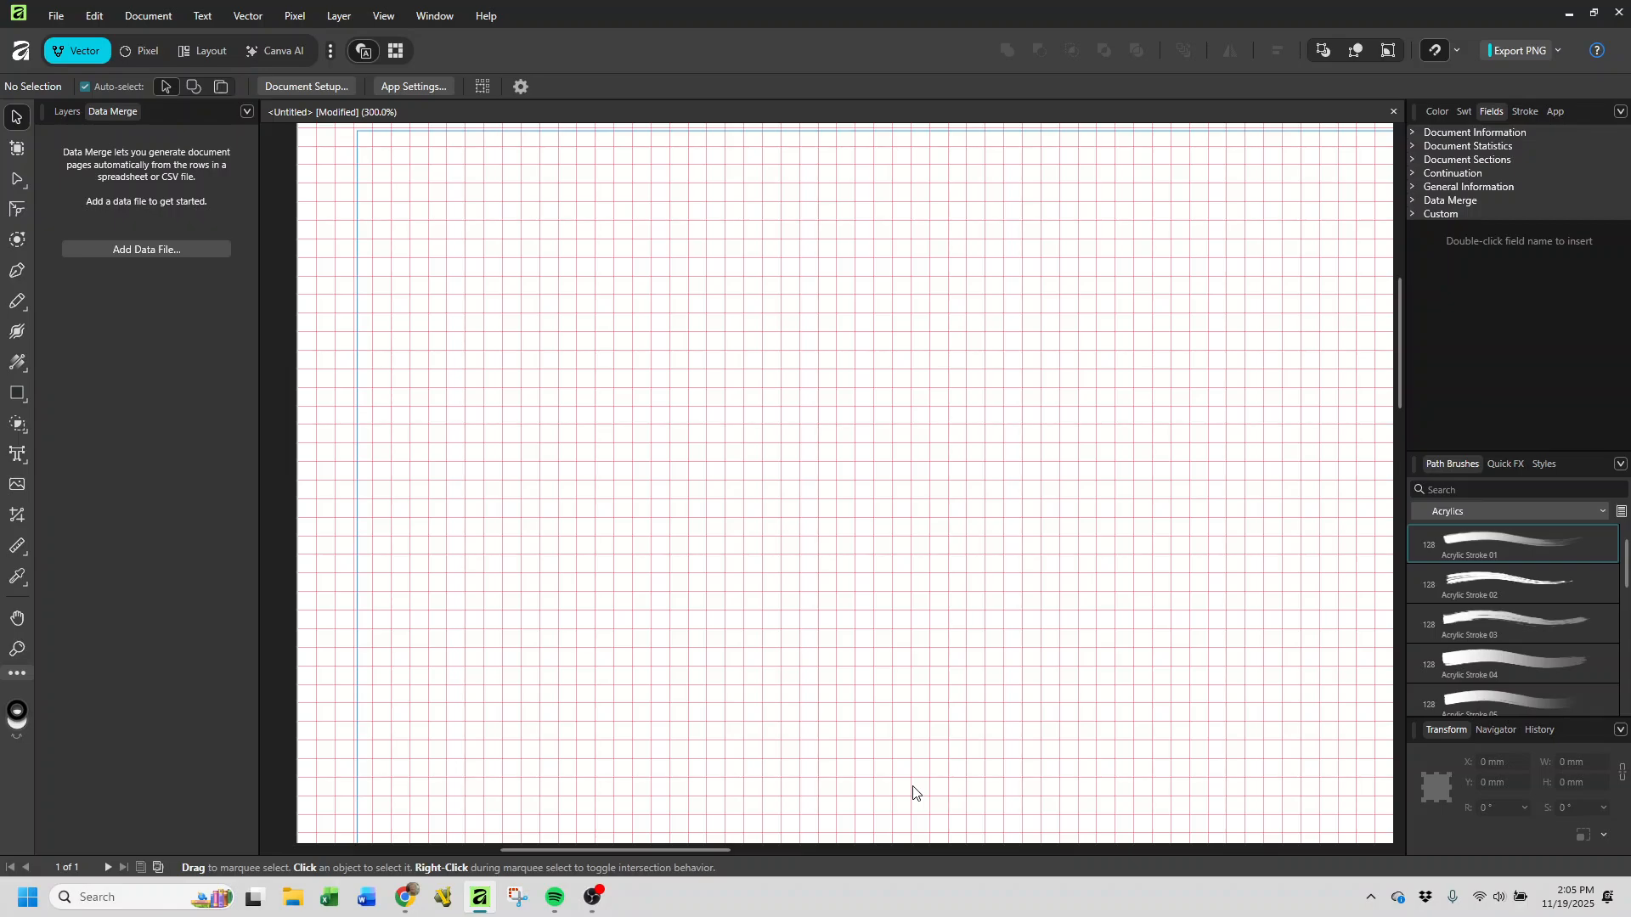
scroll(913, 793, up, 1)
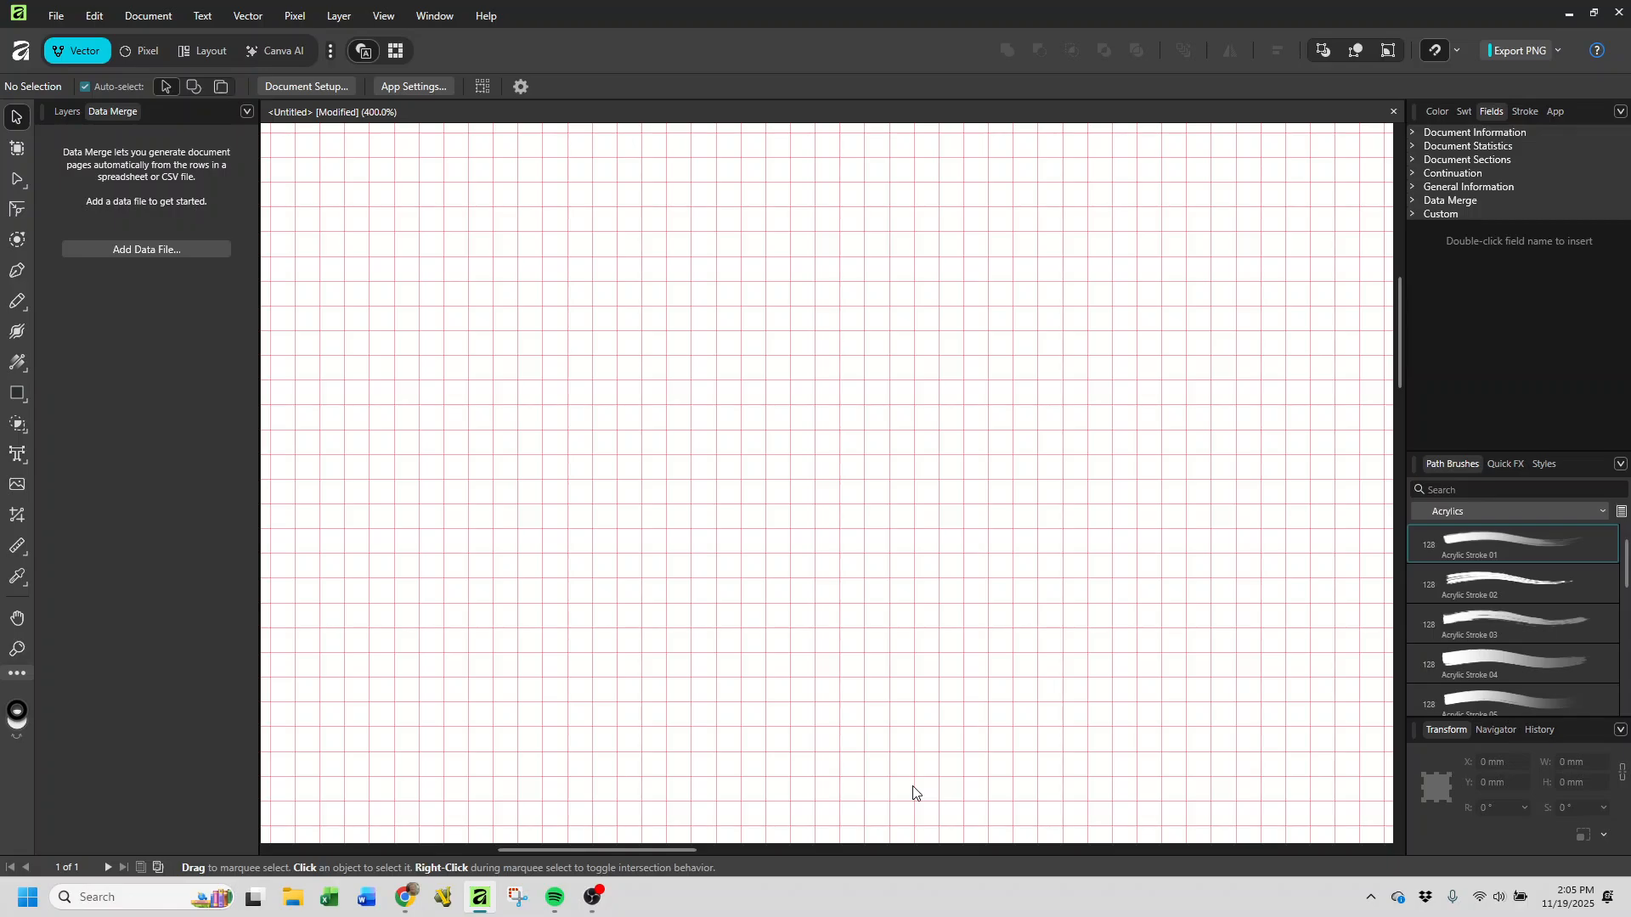
scroll(913, 792, down, 2)
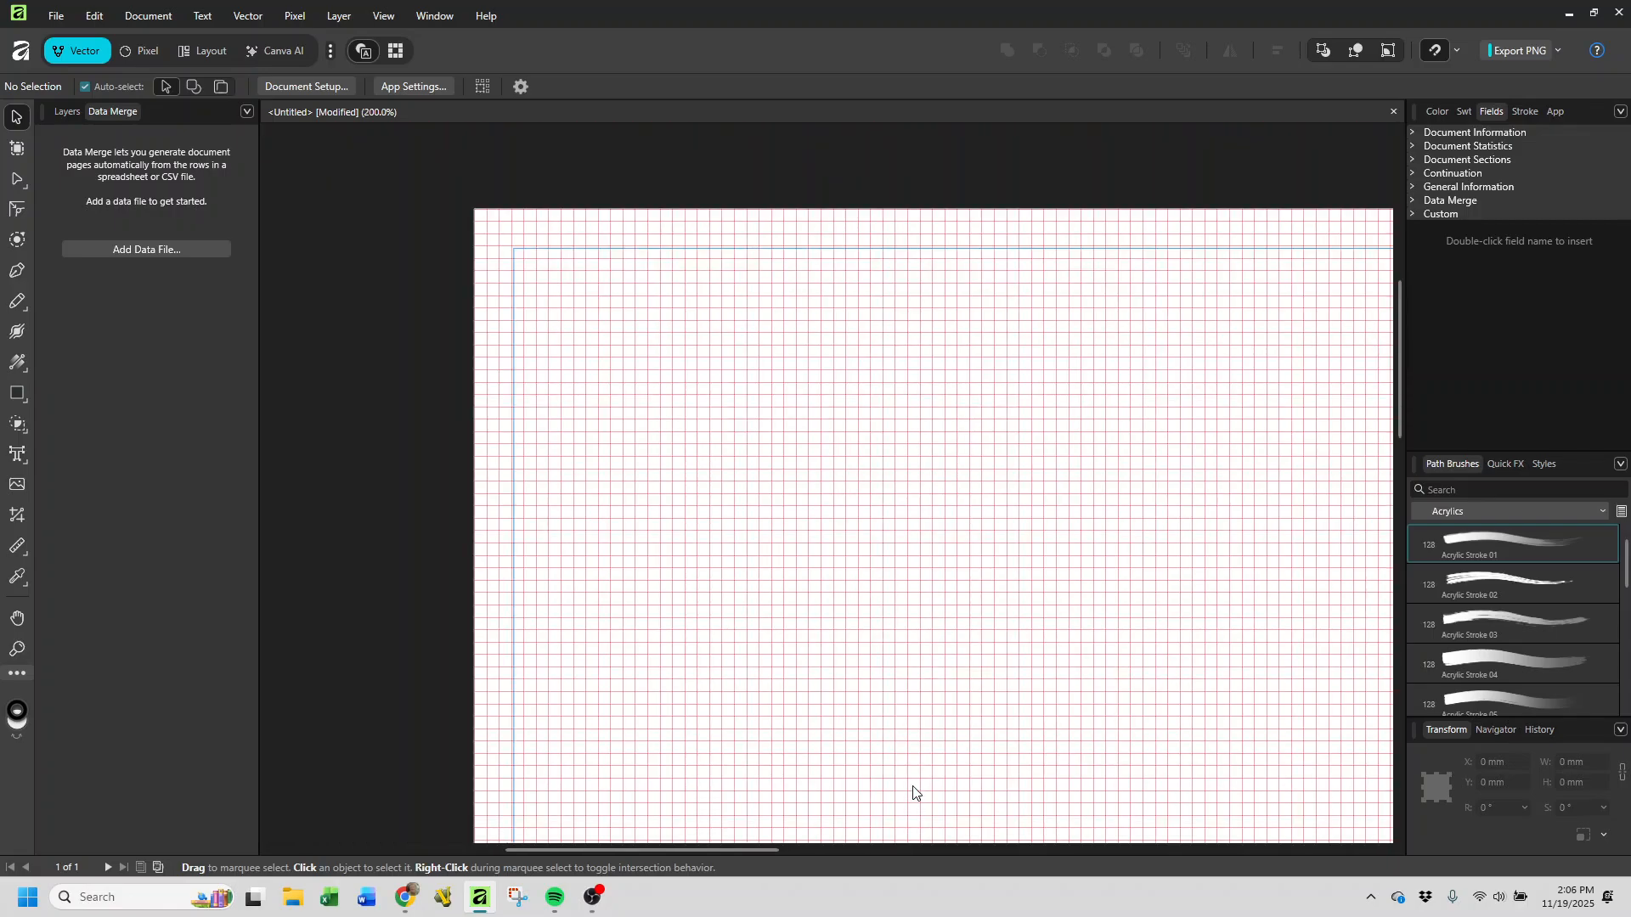
- Inspect the middle of the page at 200% zoom and return to the whole page at 100%
drag(776, 849, 868, 852)
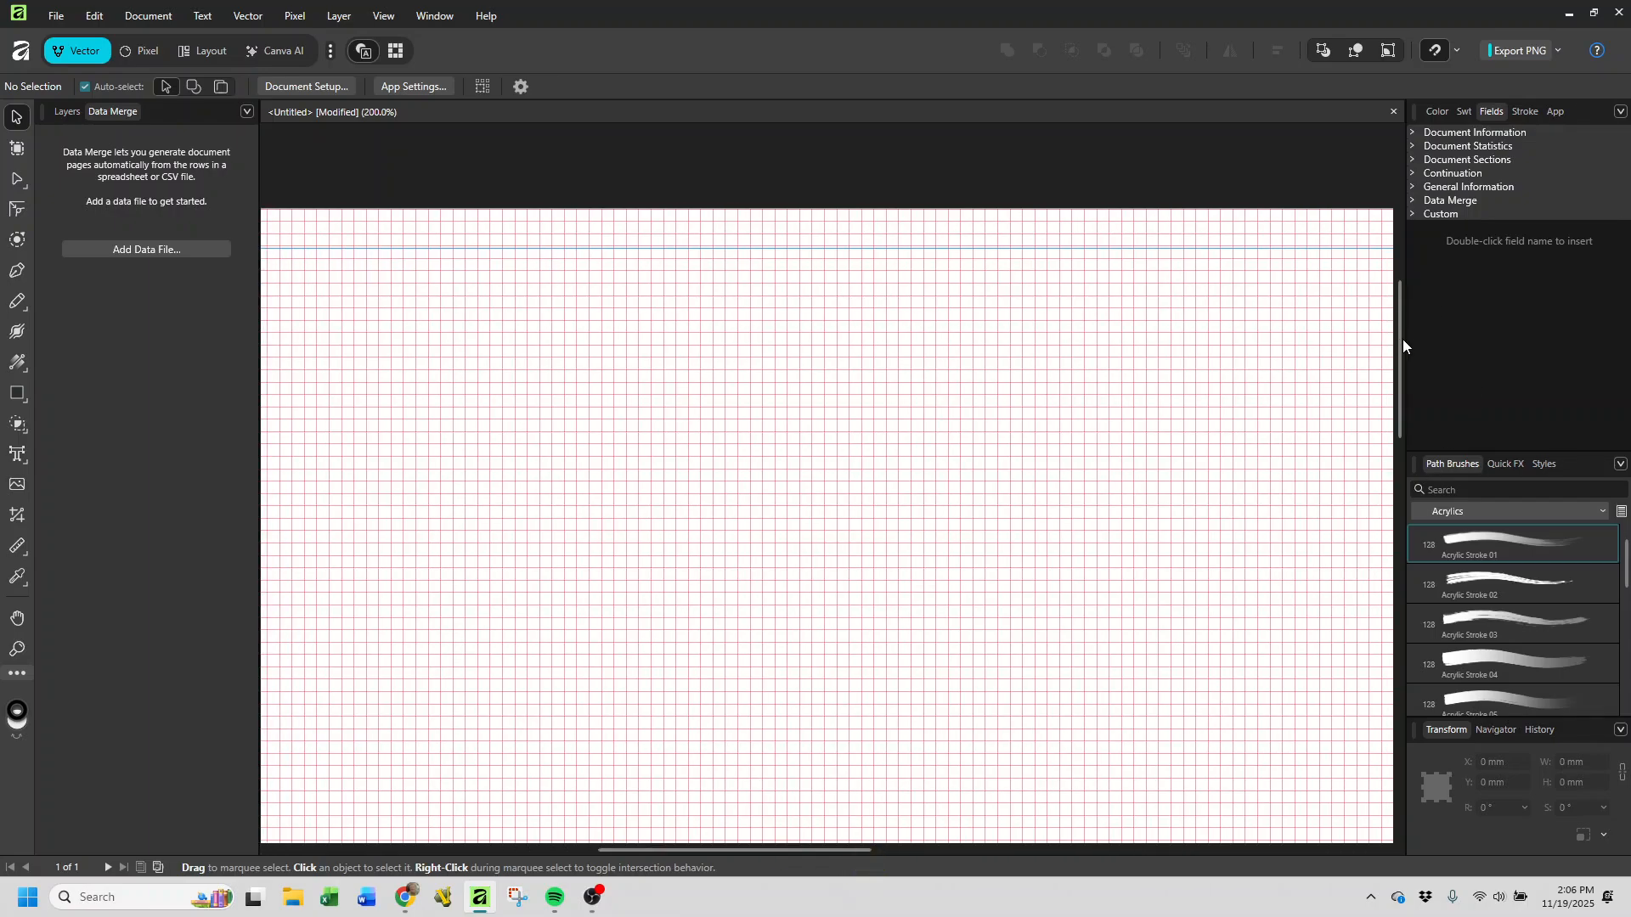
drag(1400, 340, 1399, 384)
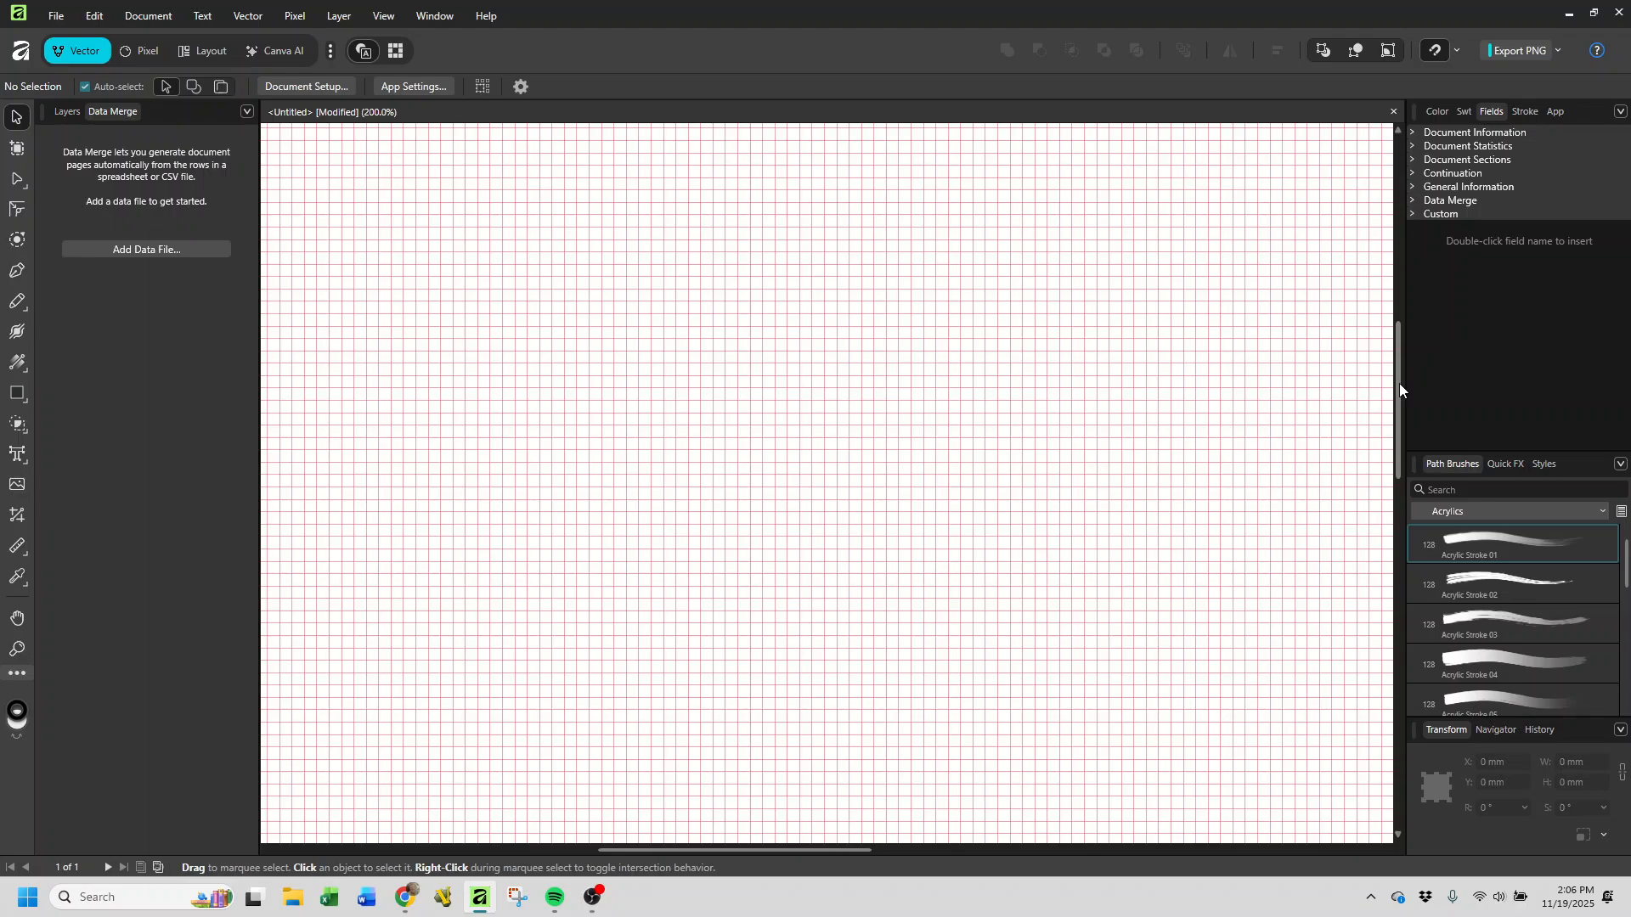
key(ctrl+minus)
key(ctrl+minus)
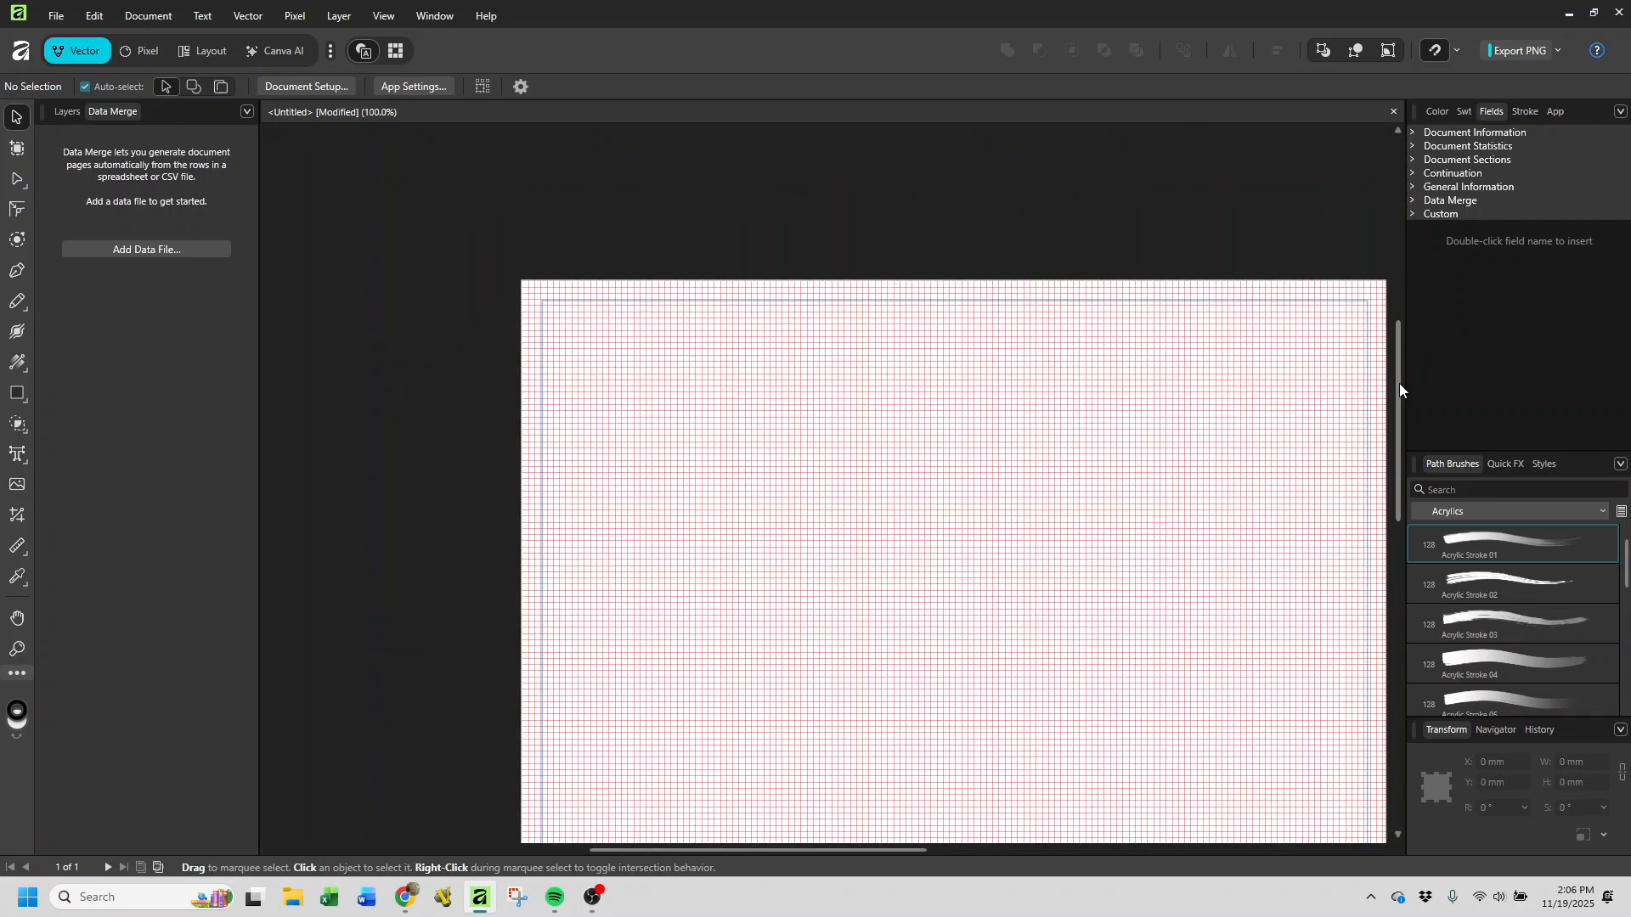
drag(1399, 384, 1395, 466)
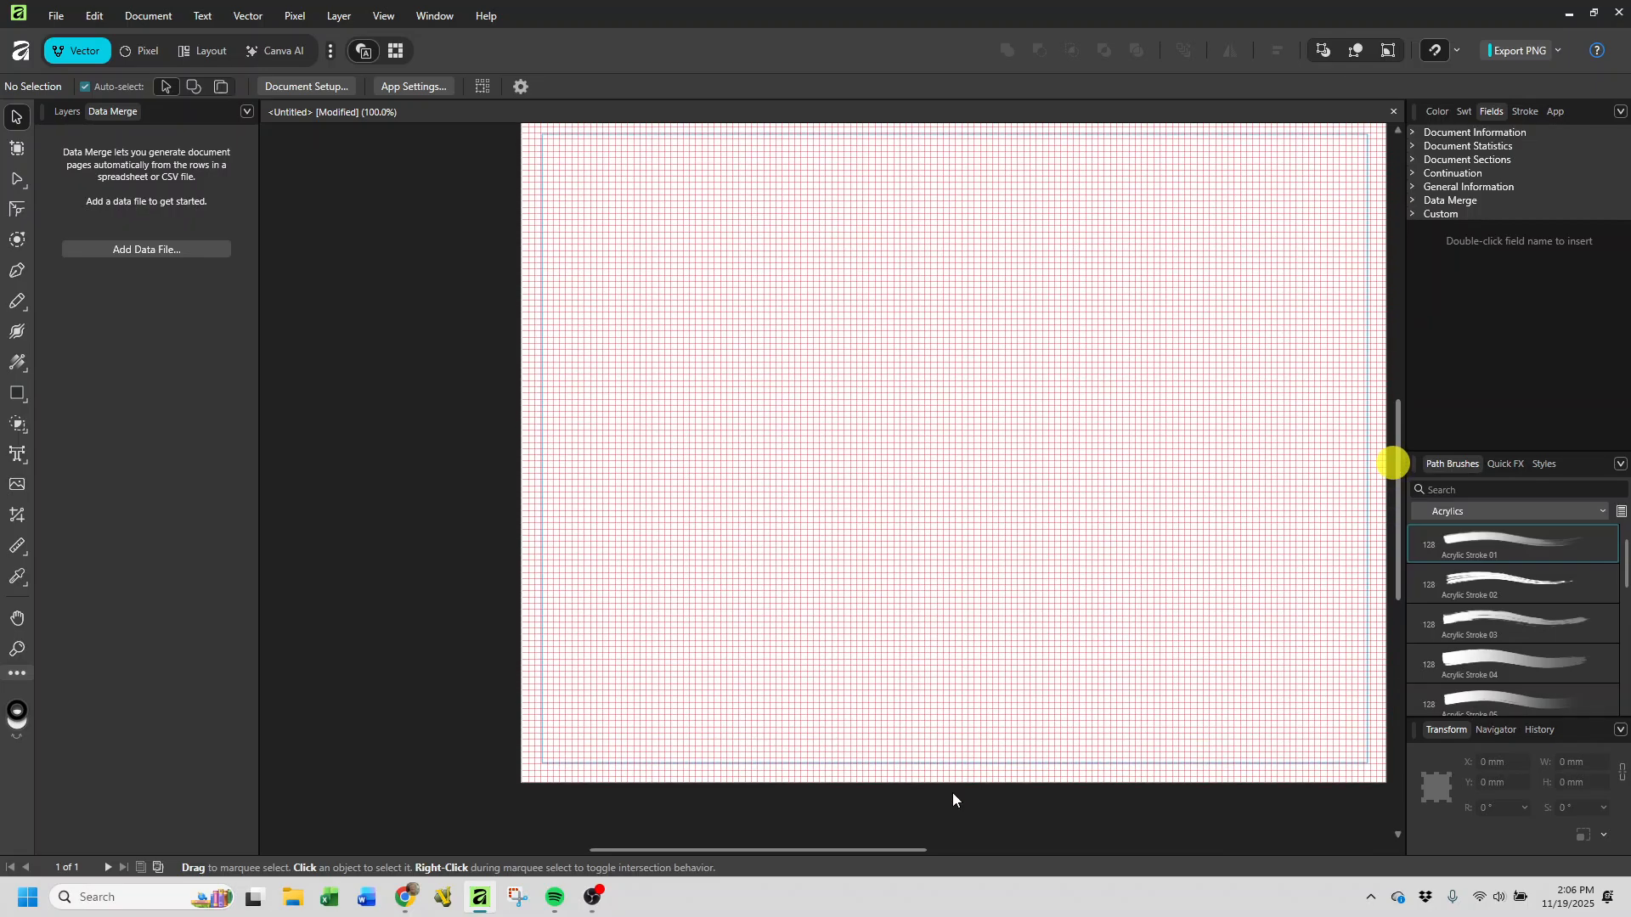
drag(911, 854, 1005, 856)
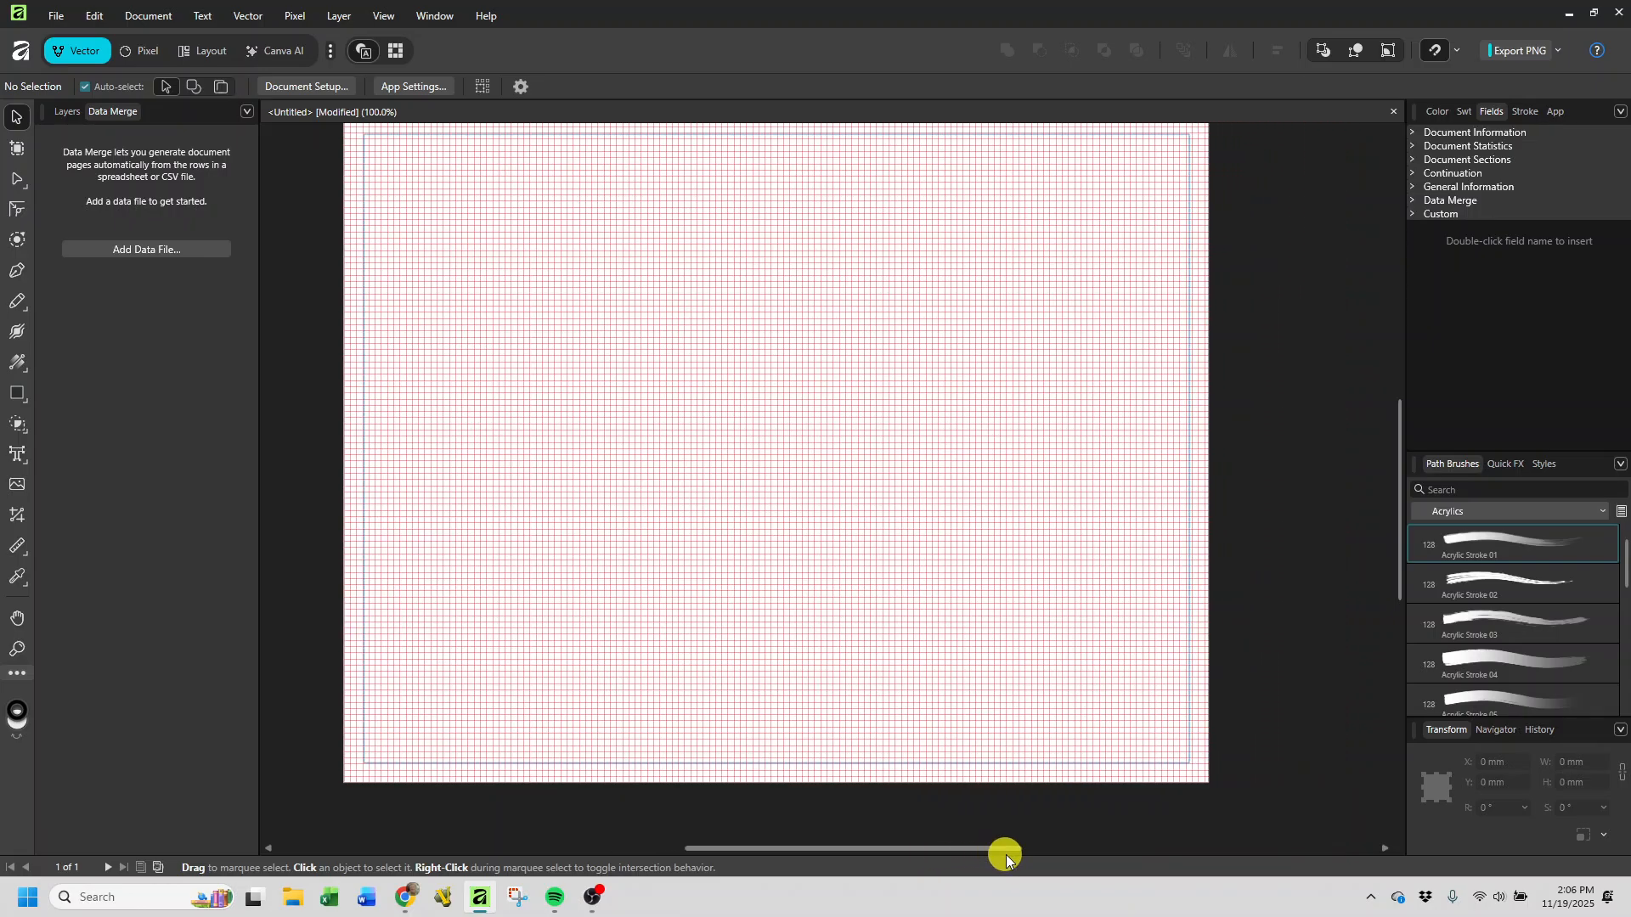
drag(1399, 512, 1399, 493)
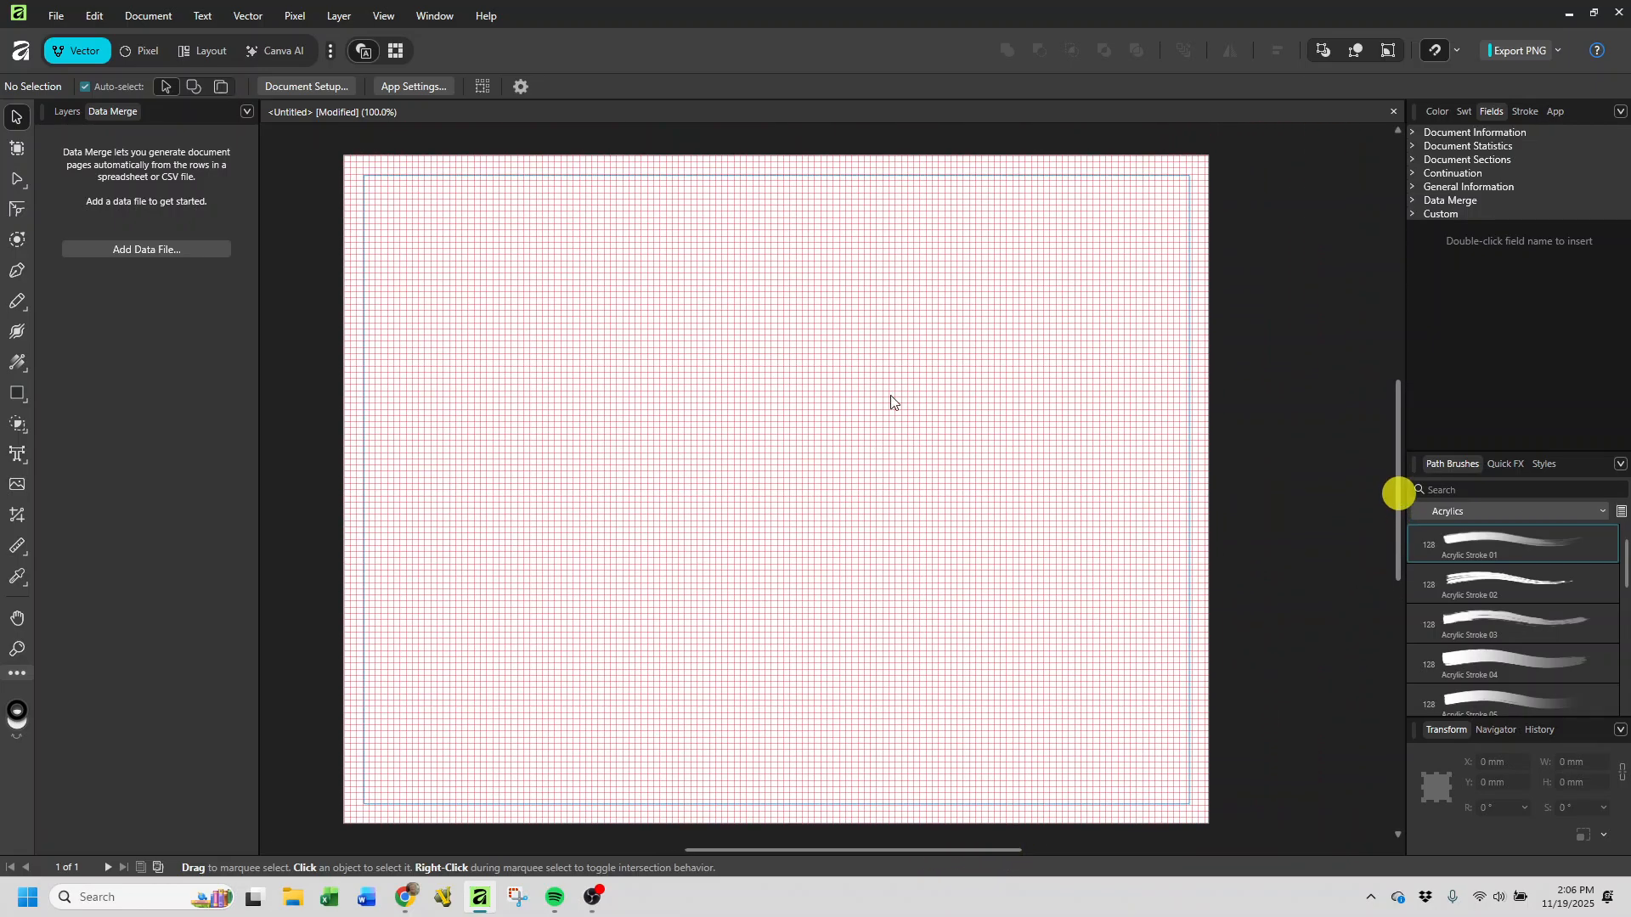
- Switch to the Layout workspace and review its Layers, Pages, Assets and Data Merge contents
click(85, 63)
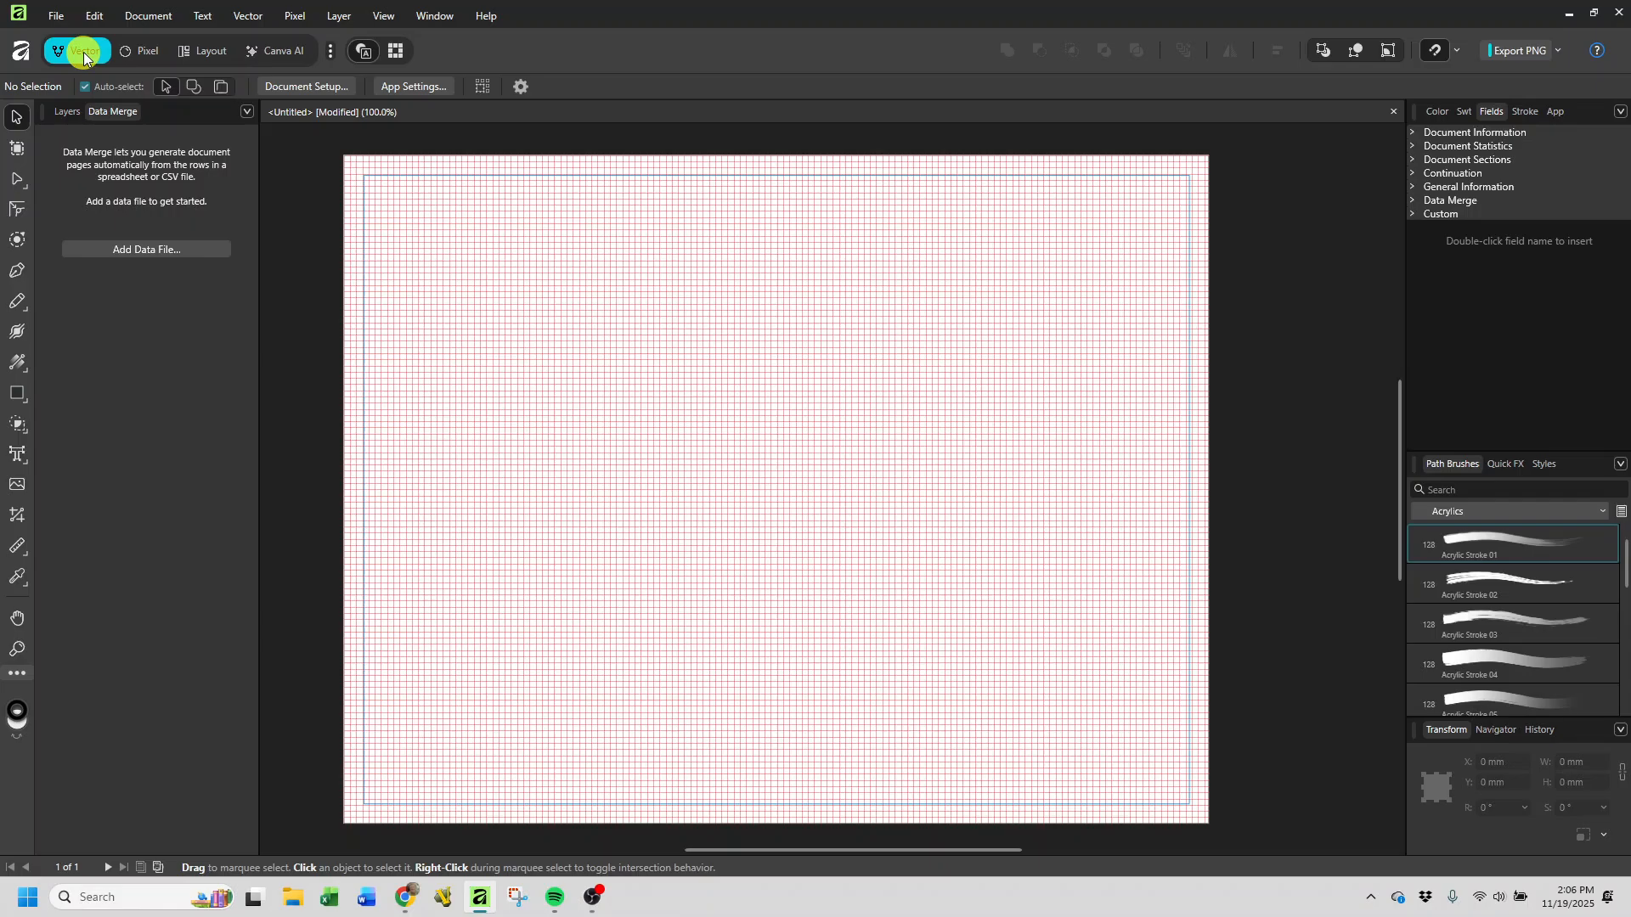
click(201, 62)
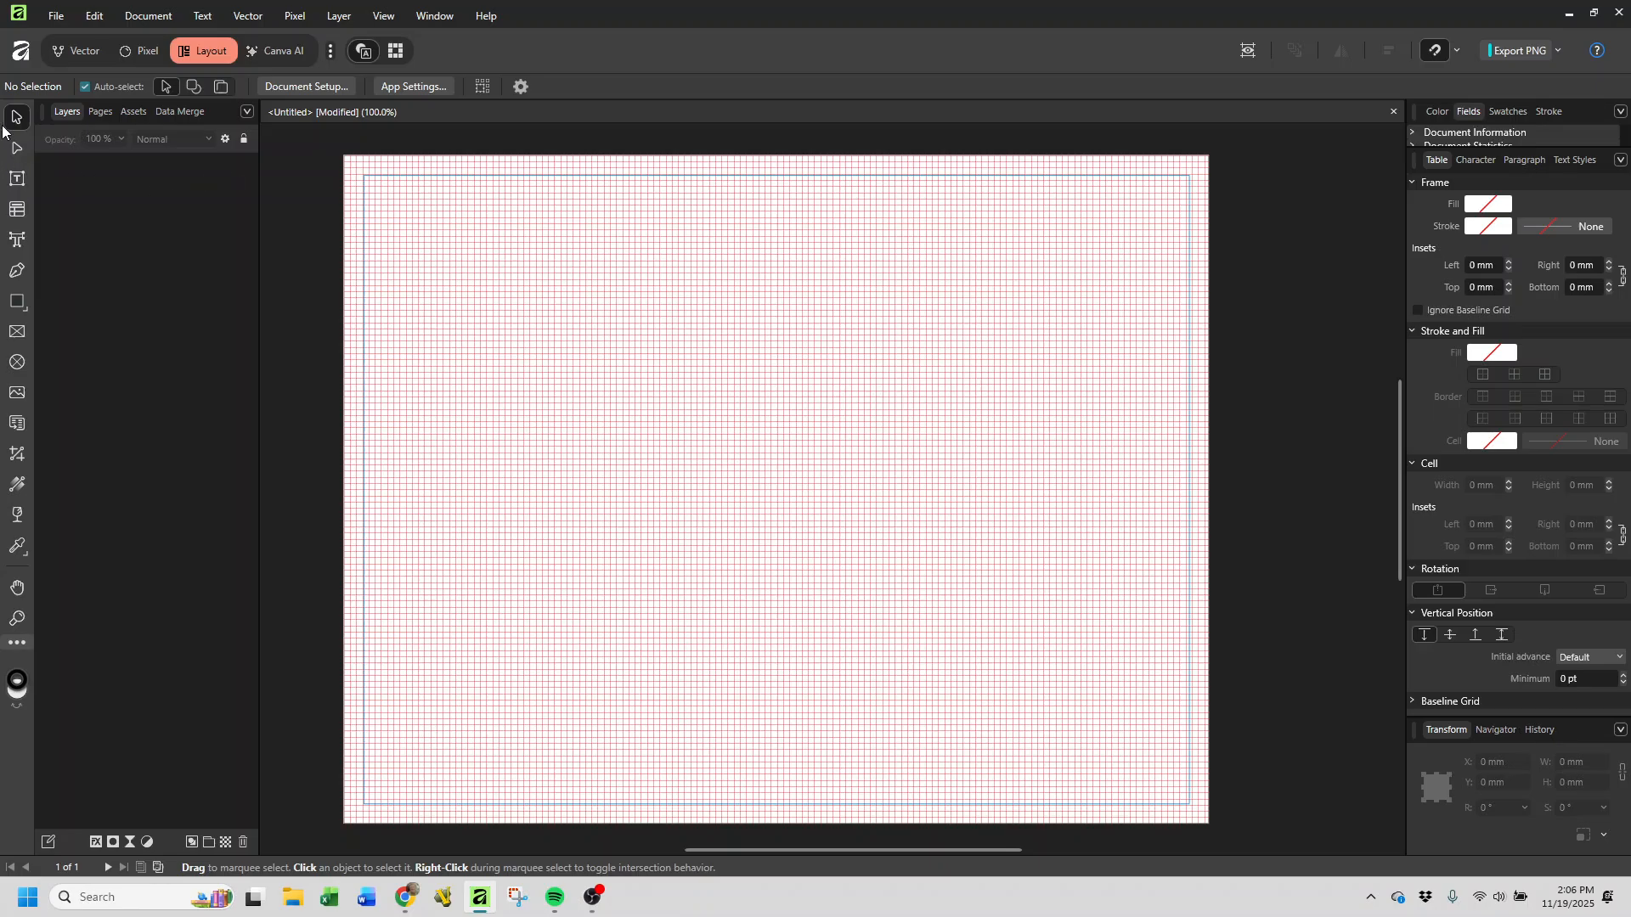
click(56, 119)
click(107, 111)
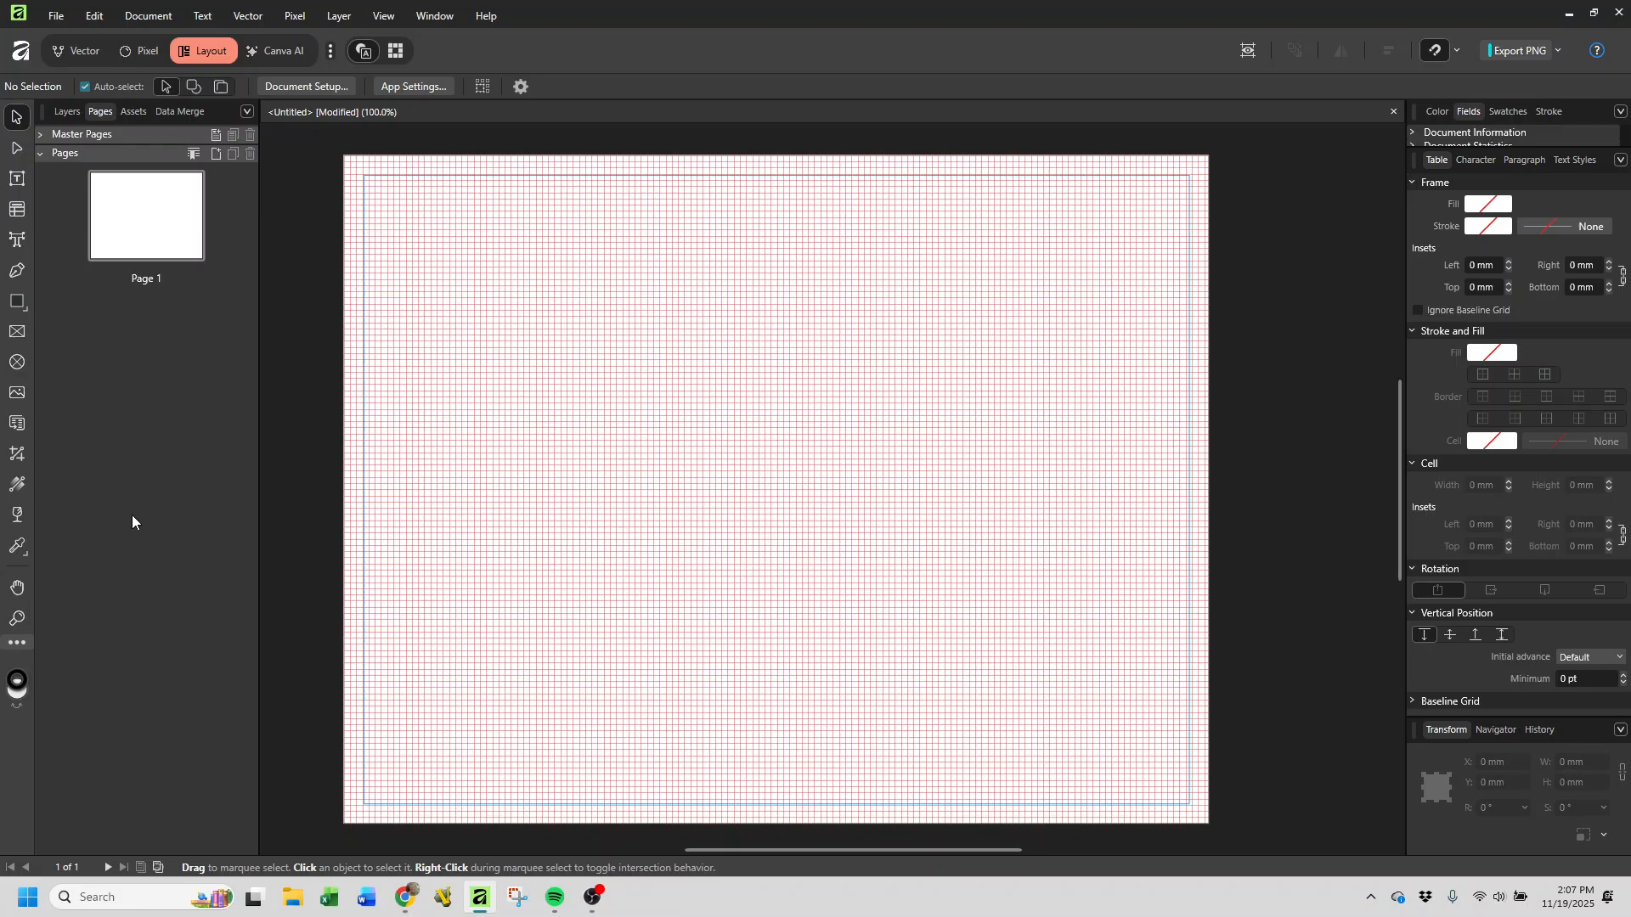
click(143, 113)
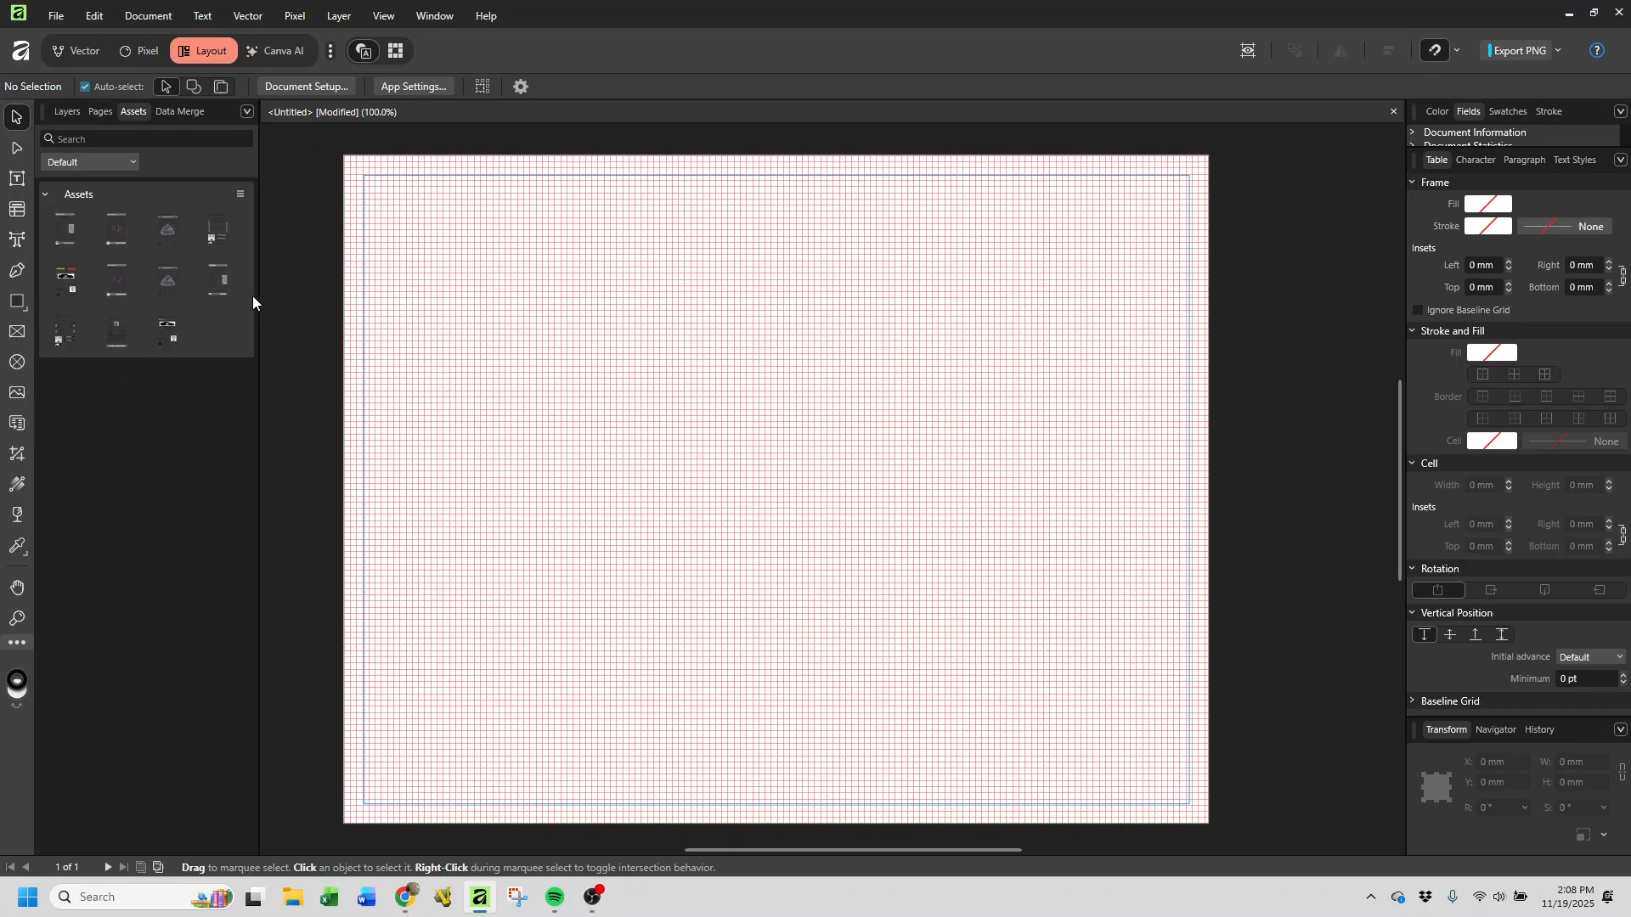
click(180, 111)
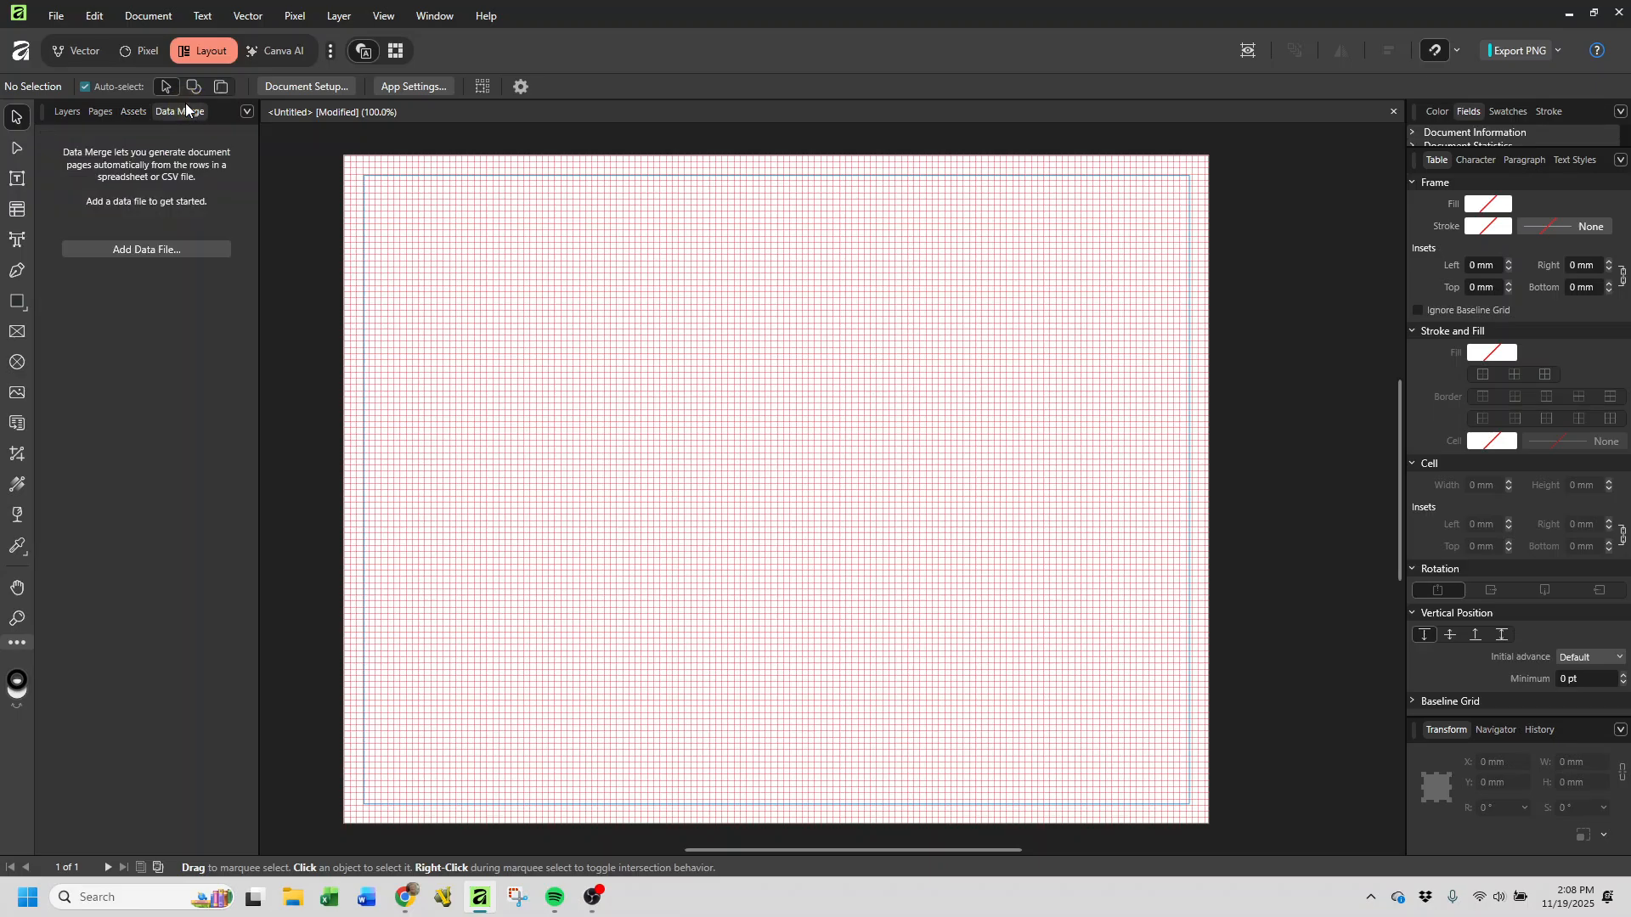
click(138, 249)
- Review the Color and Fields panels, floating Fields over the page and docking it back in its group
click(1435, 112)
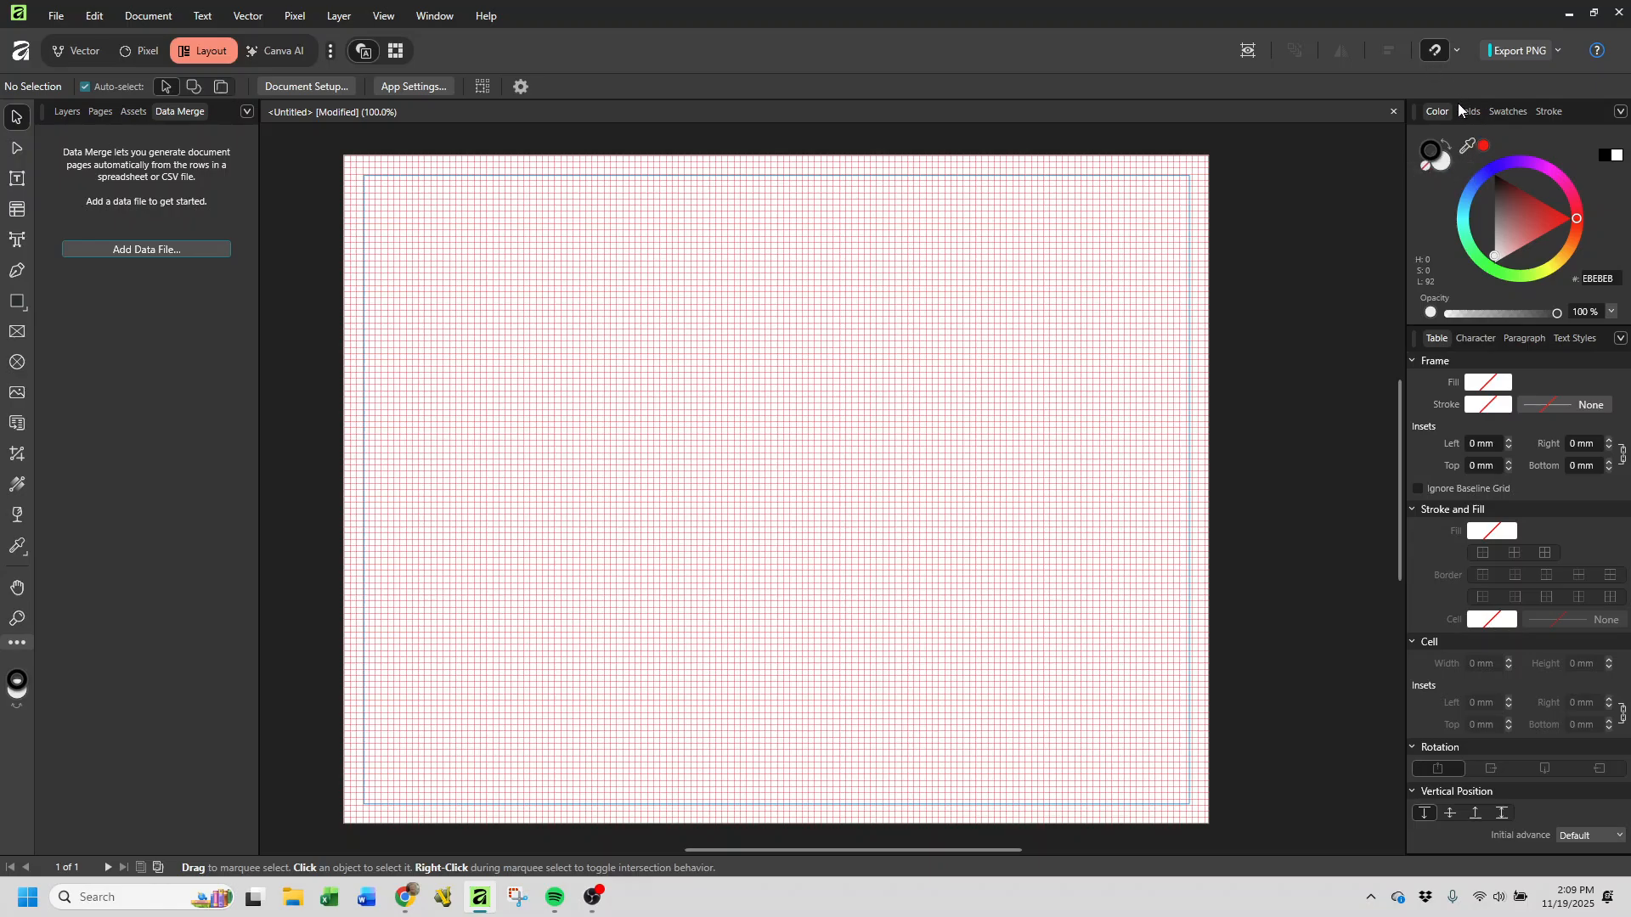
click(1469, 119)
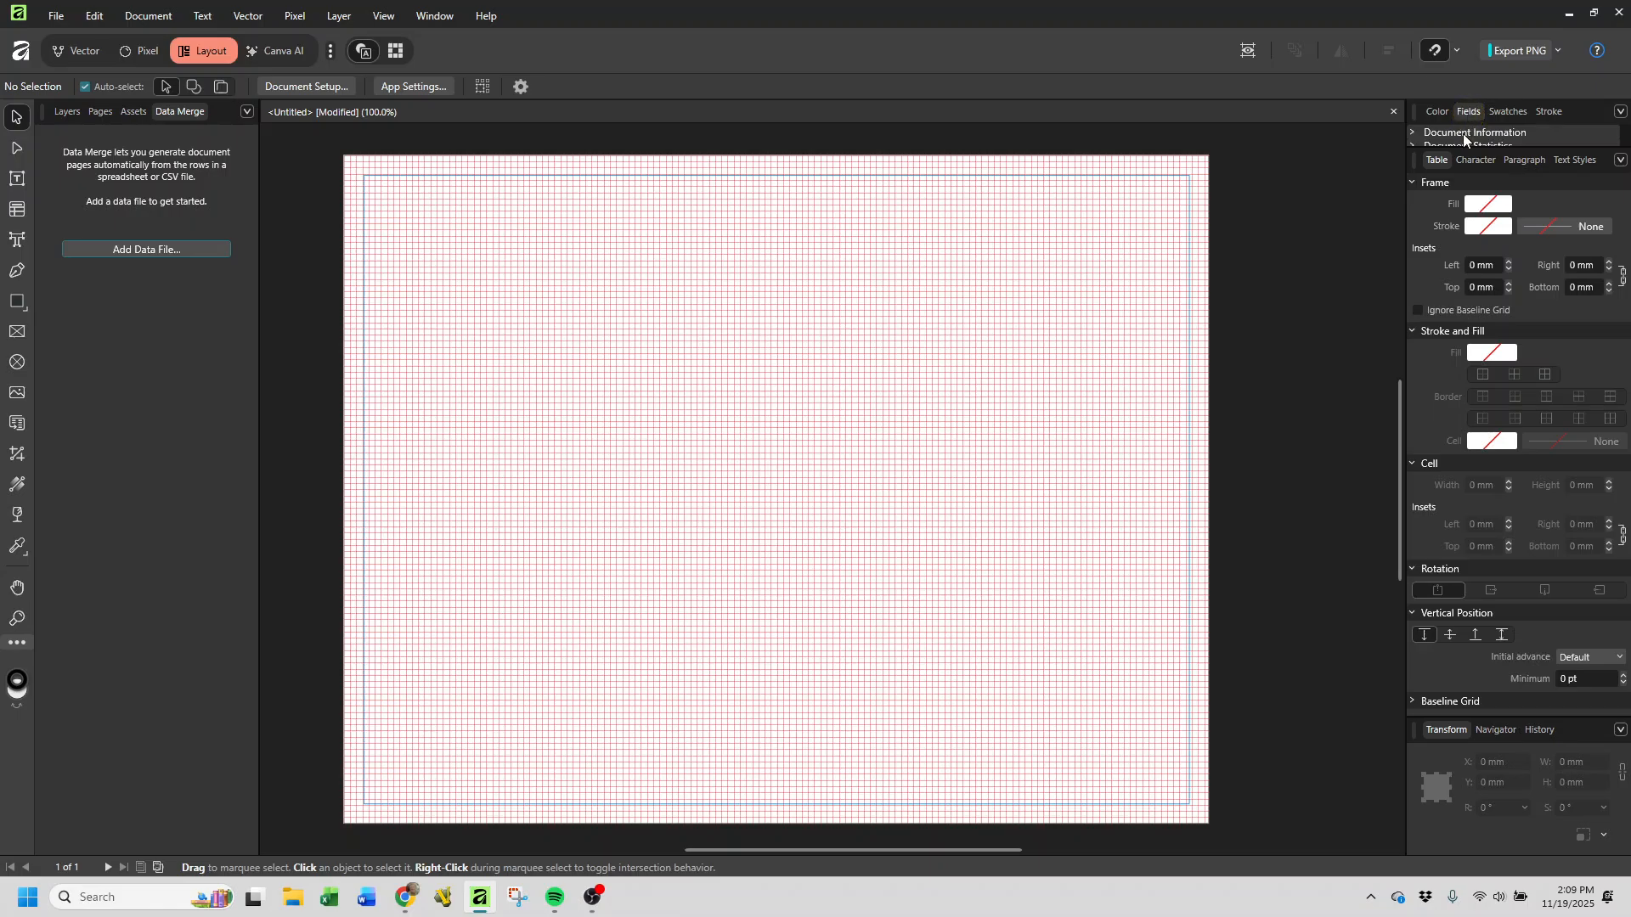
drag(1480, 107, 895, 271)
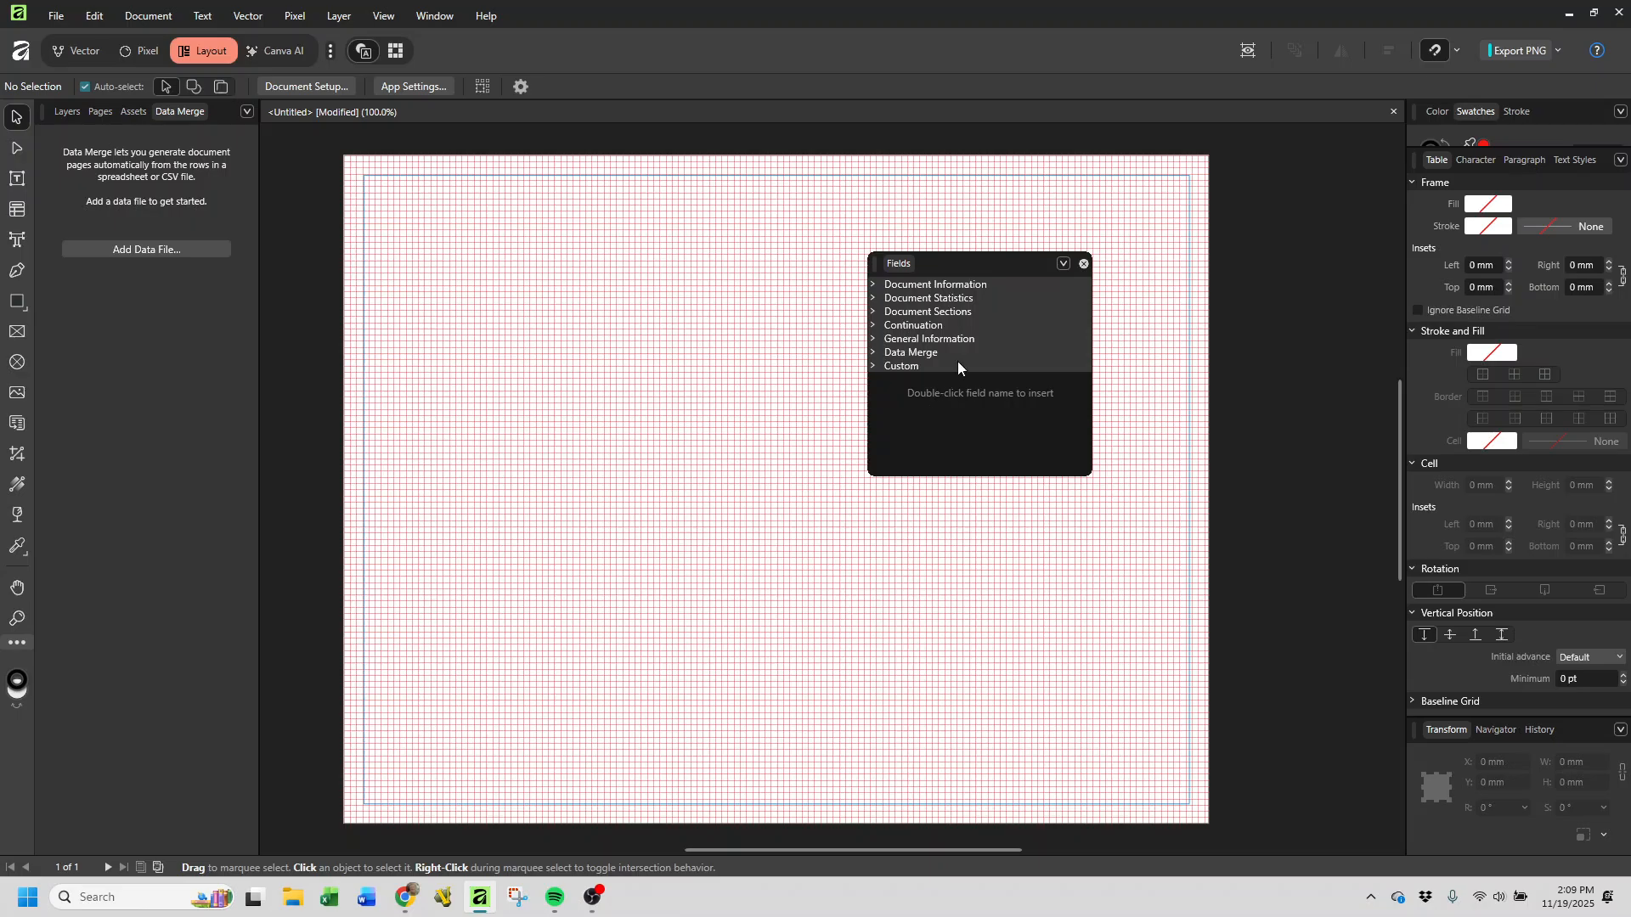
drag(948, 268, 1478, 121)
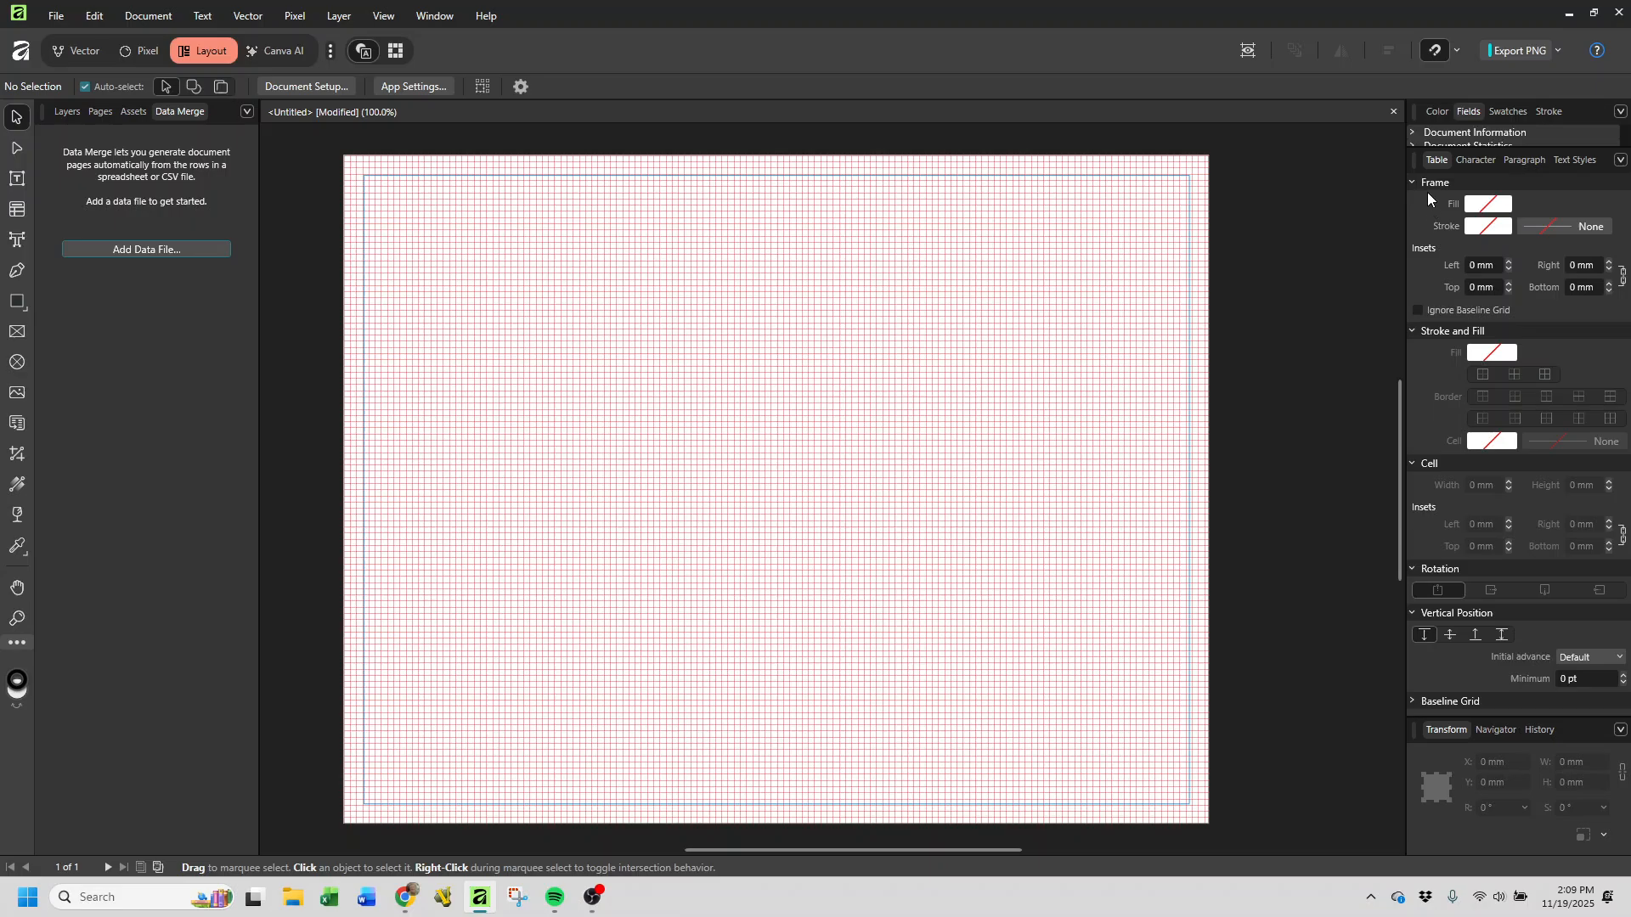
- Show the swatches, collapse the table's Frame section and look through the available color palettes, including the PANTONE ones
click(1509, 111)
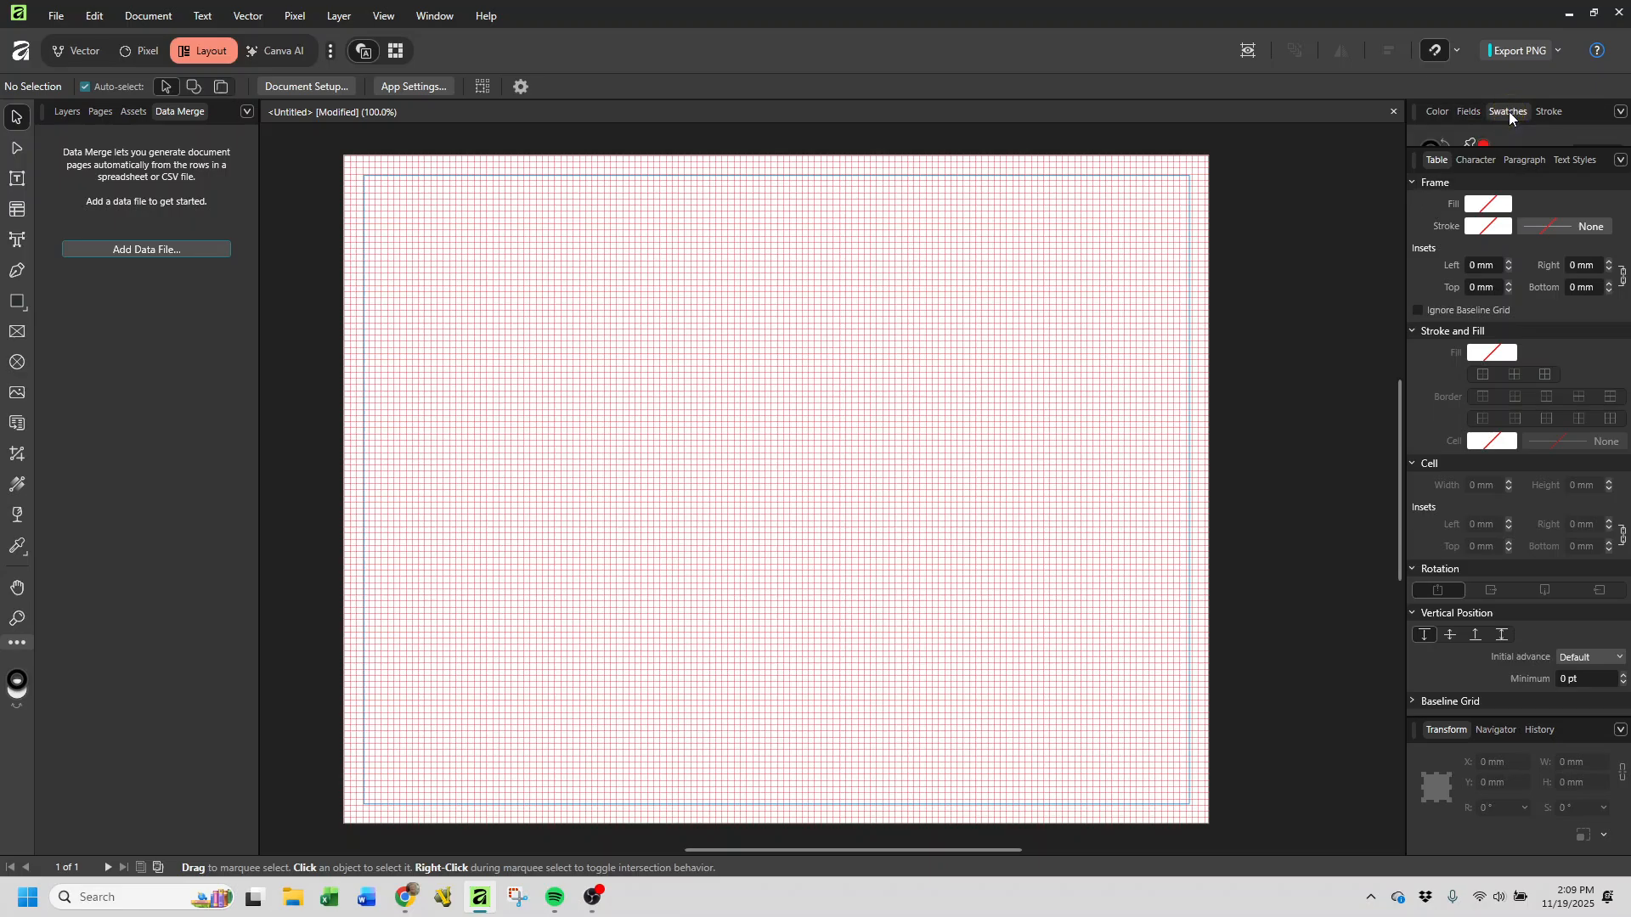
click(1413, 181)
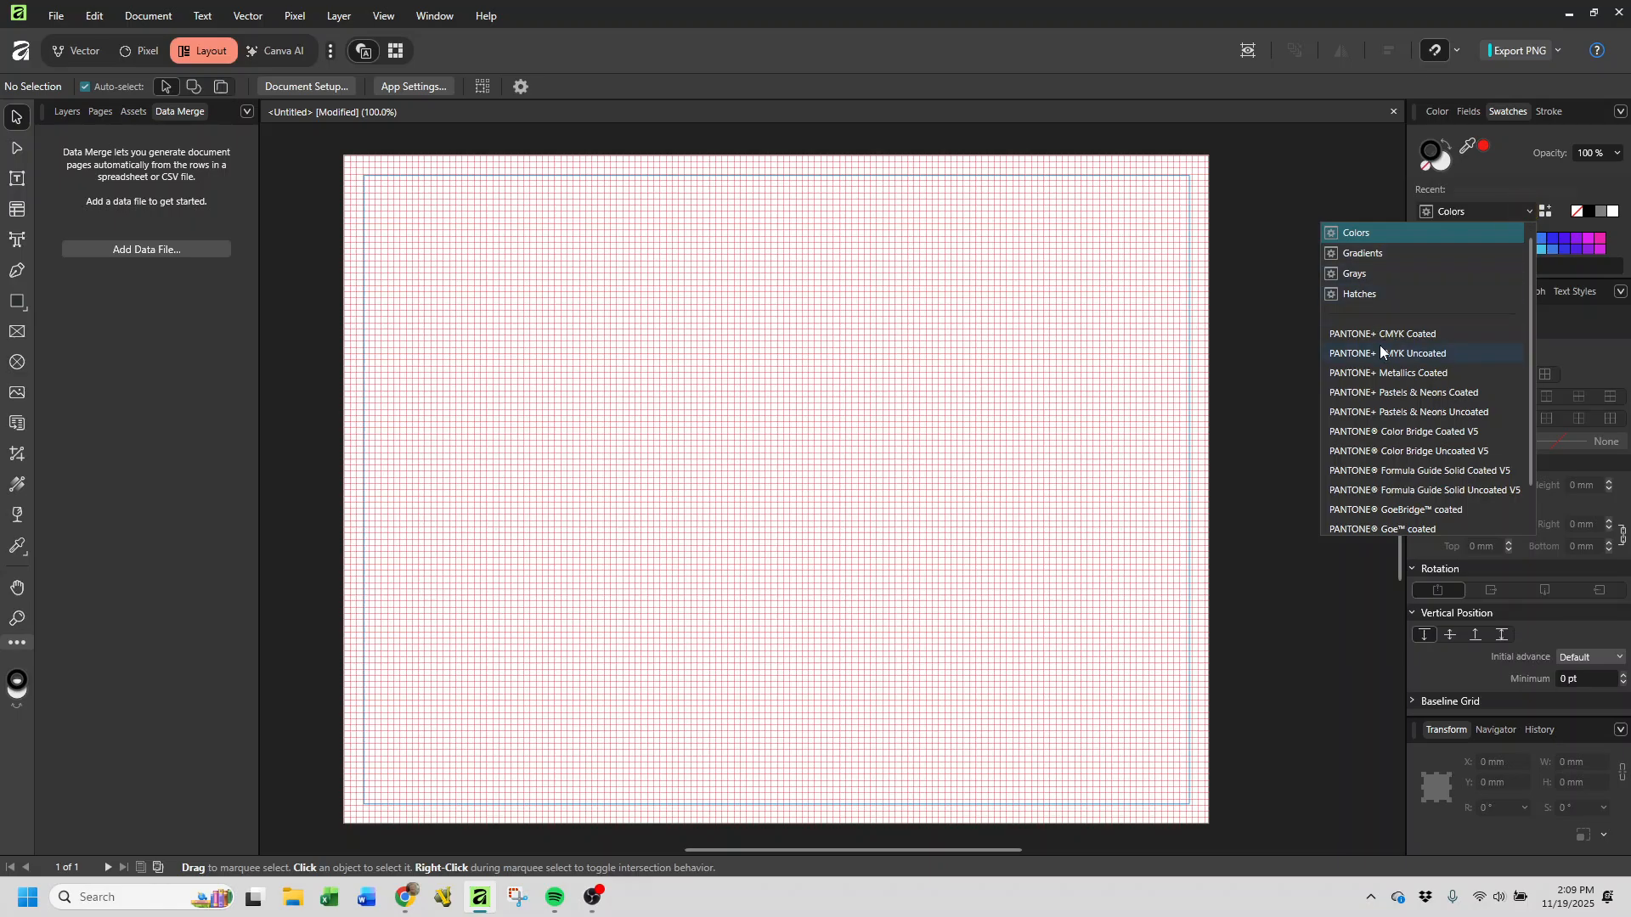
scroll(1387, 497, down, 1)
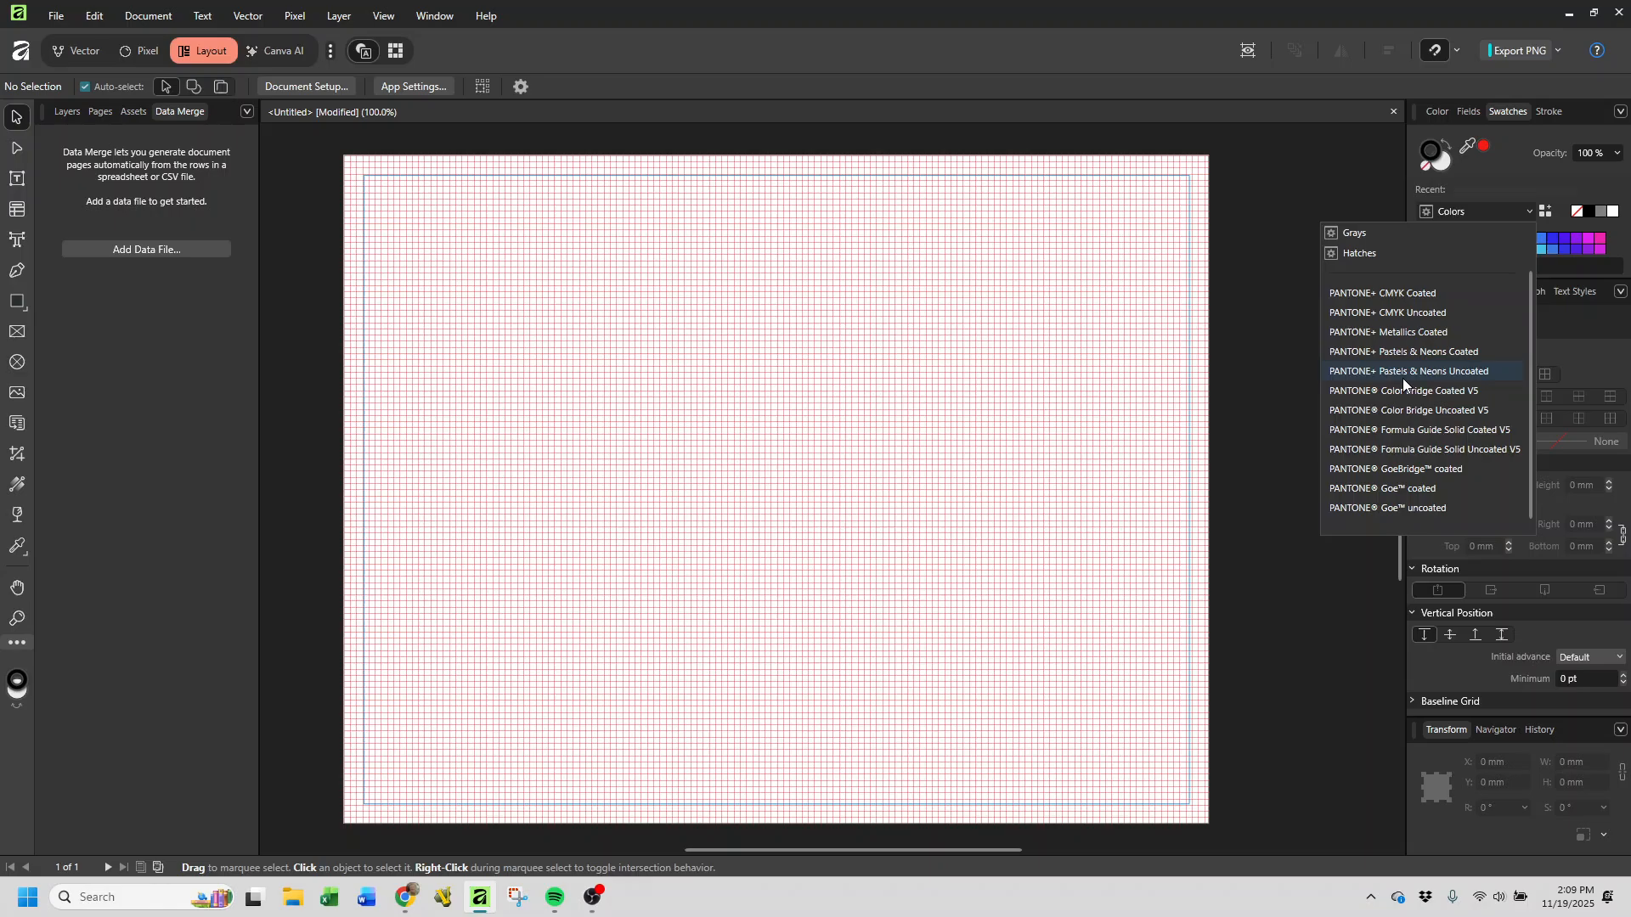
click(1524, 188)
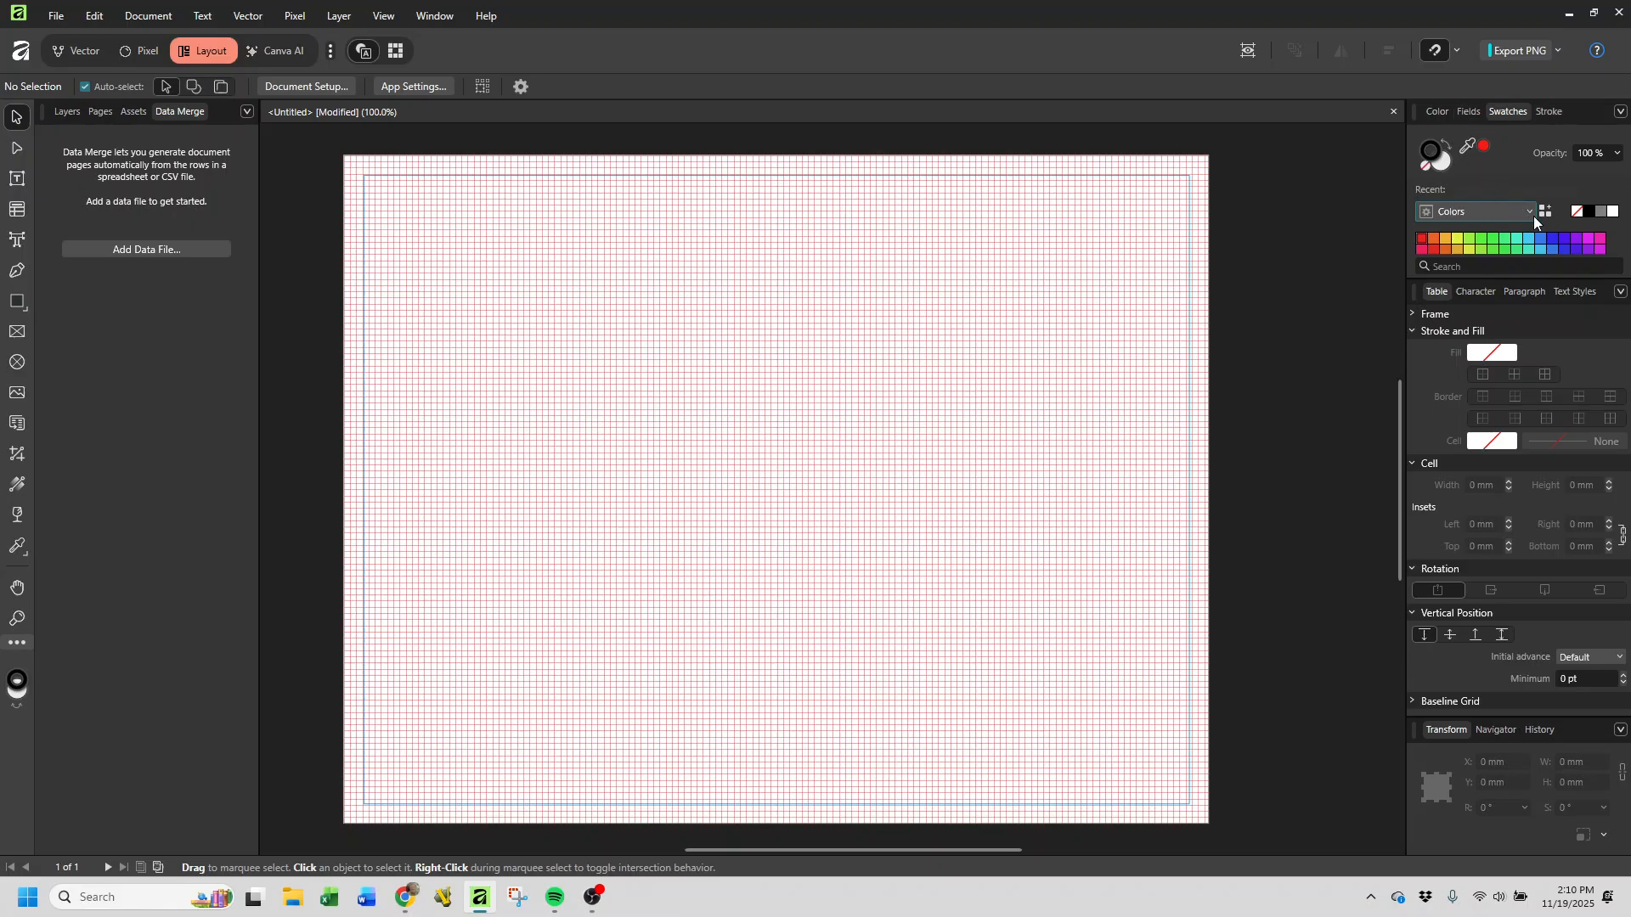
- Review the color wheel, swatches and stroke settings, and collapse the table's Stroke and Fill section
click(1443, 113)
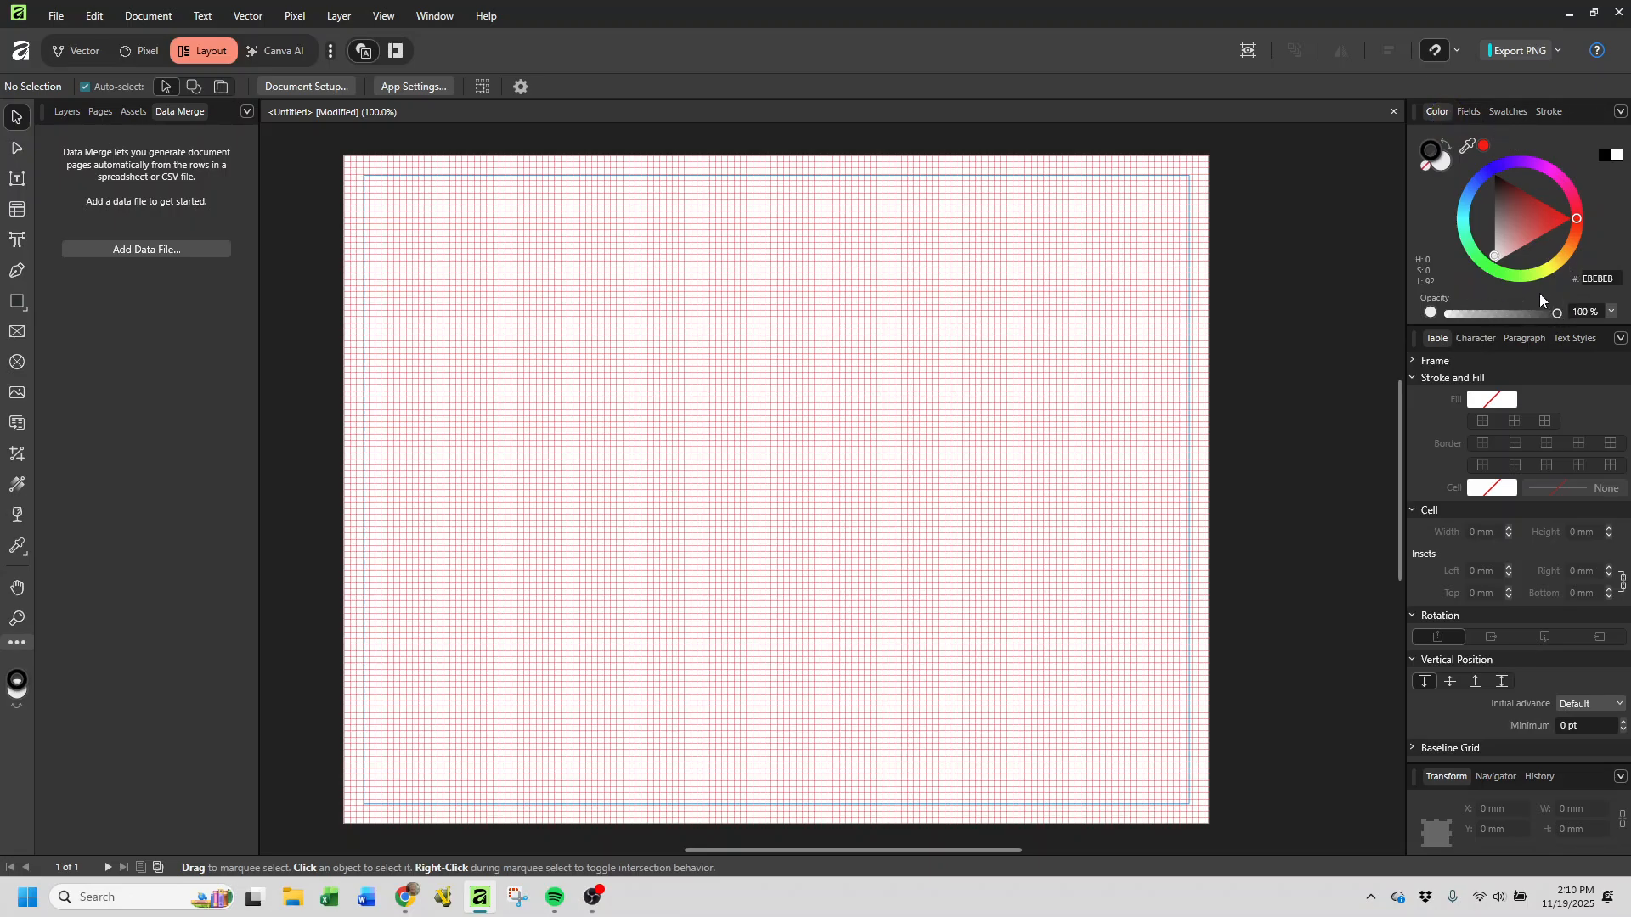
click(1501, 111)
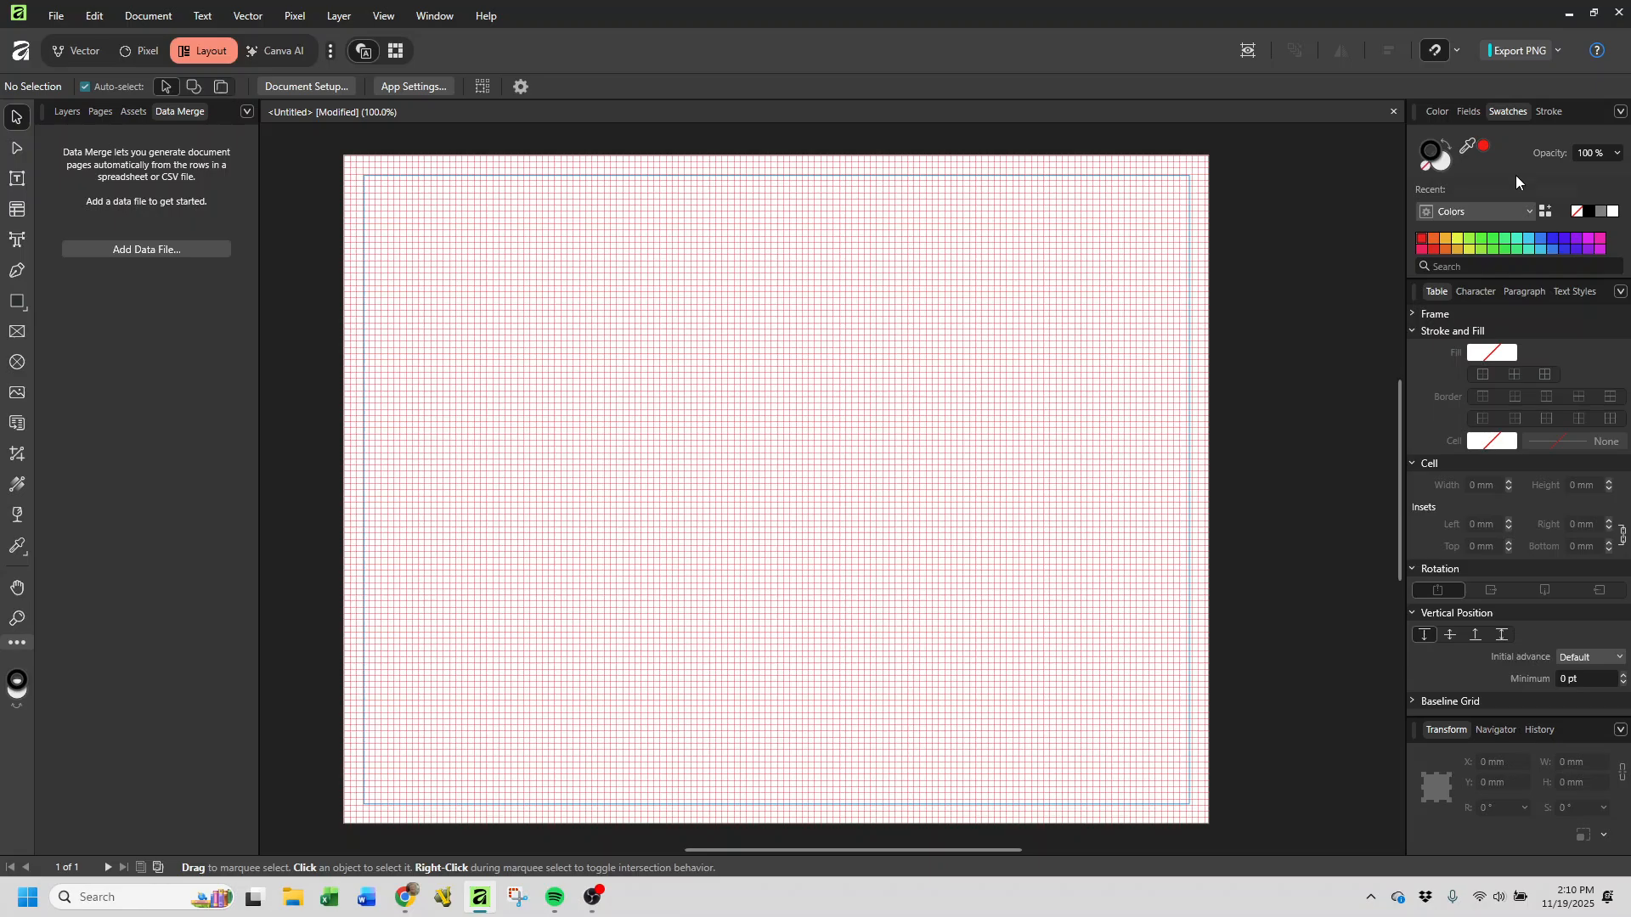
click(1549, 113)
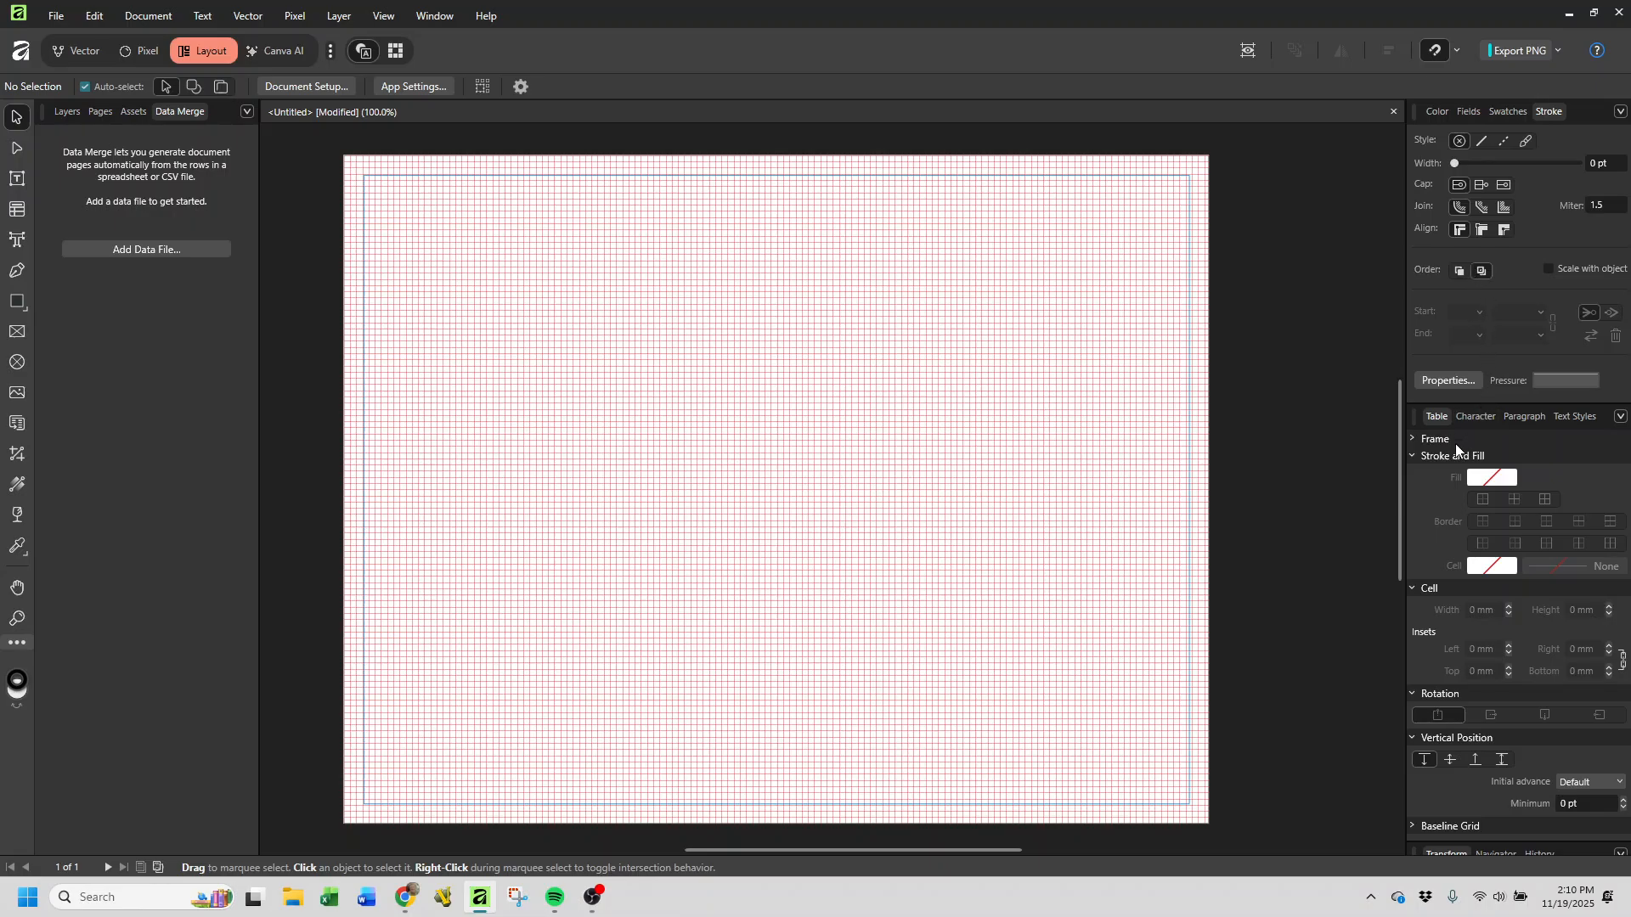
click(1414, 457)
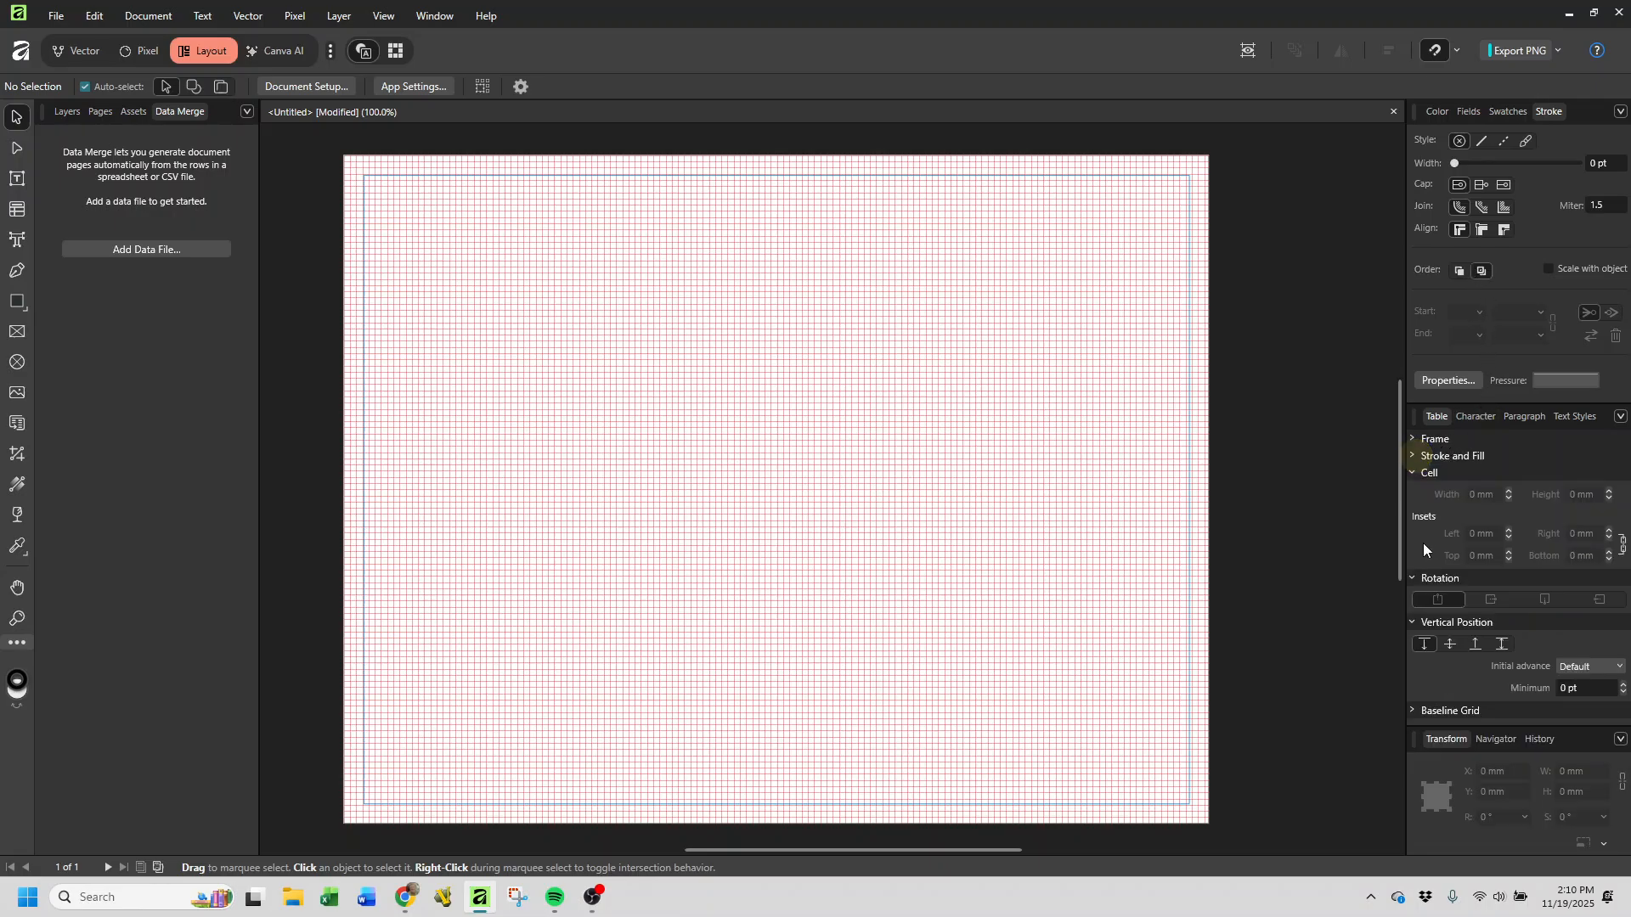
- Collapse the table's Rotation, Vertical Position, Cell and Baseline Grid sections
click(1411, 579)
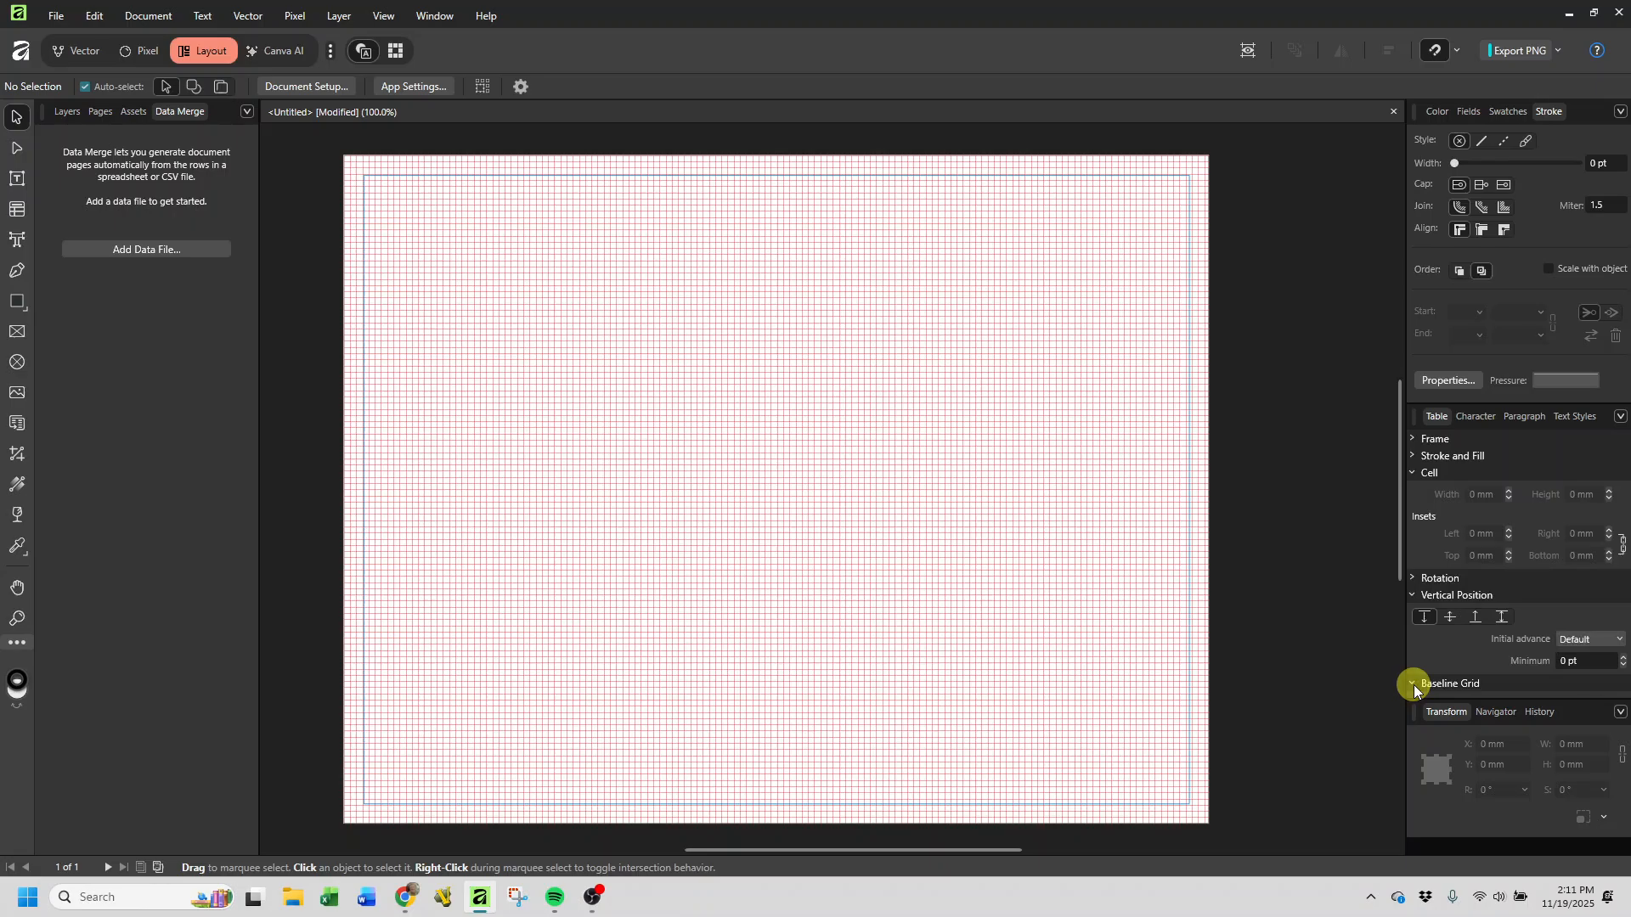
click(1414, 581)
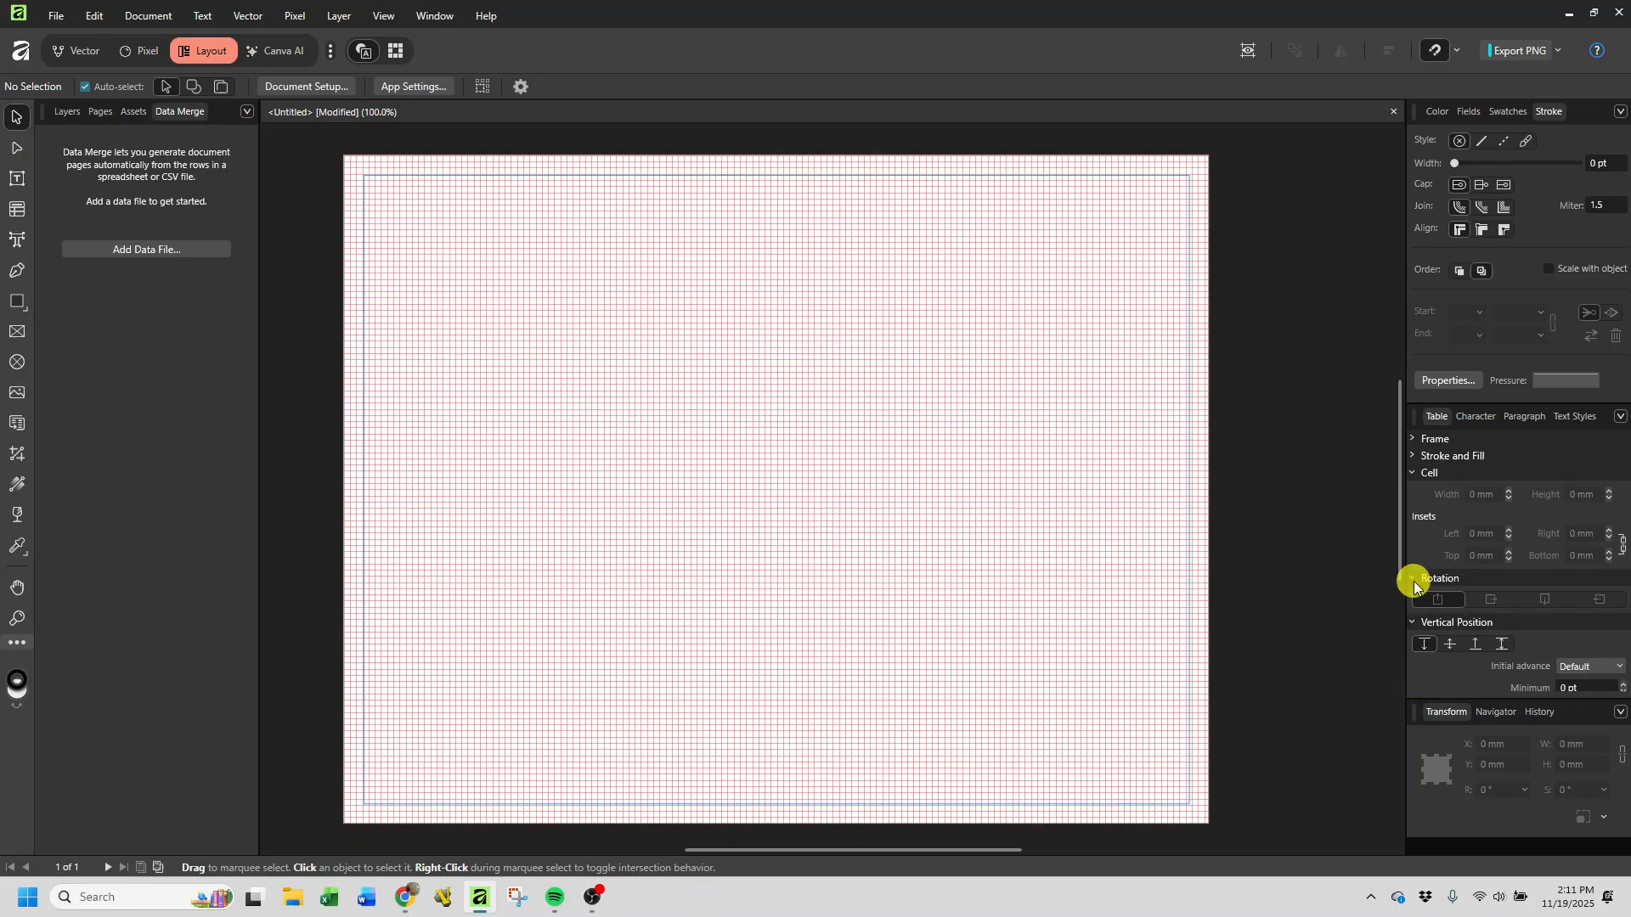
click(1414, 579)
click(1412, 596)
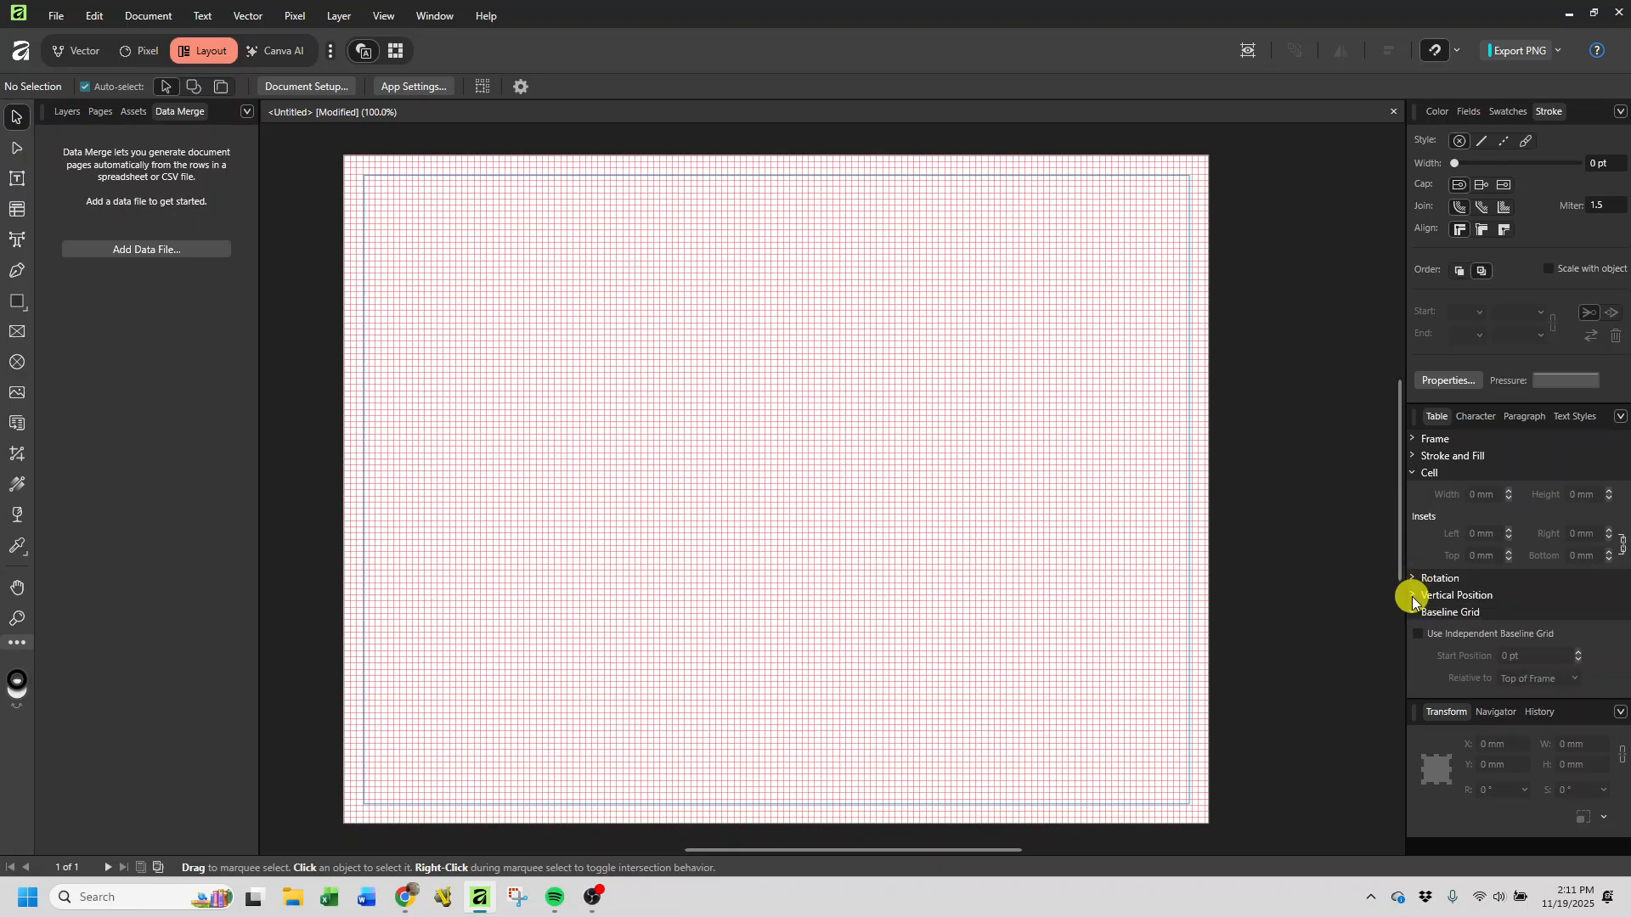
click(1412, 458)
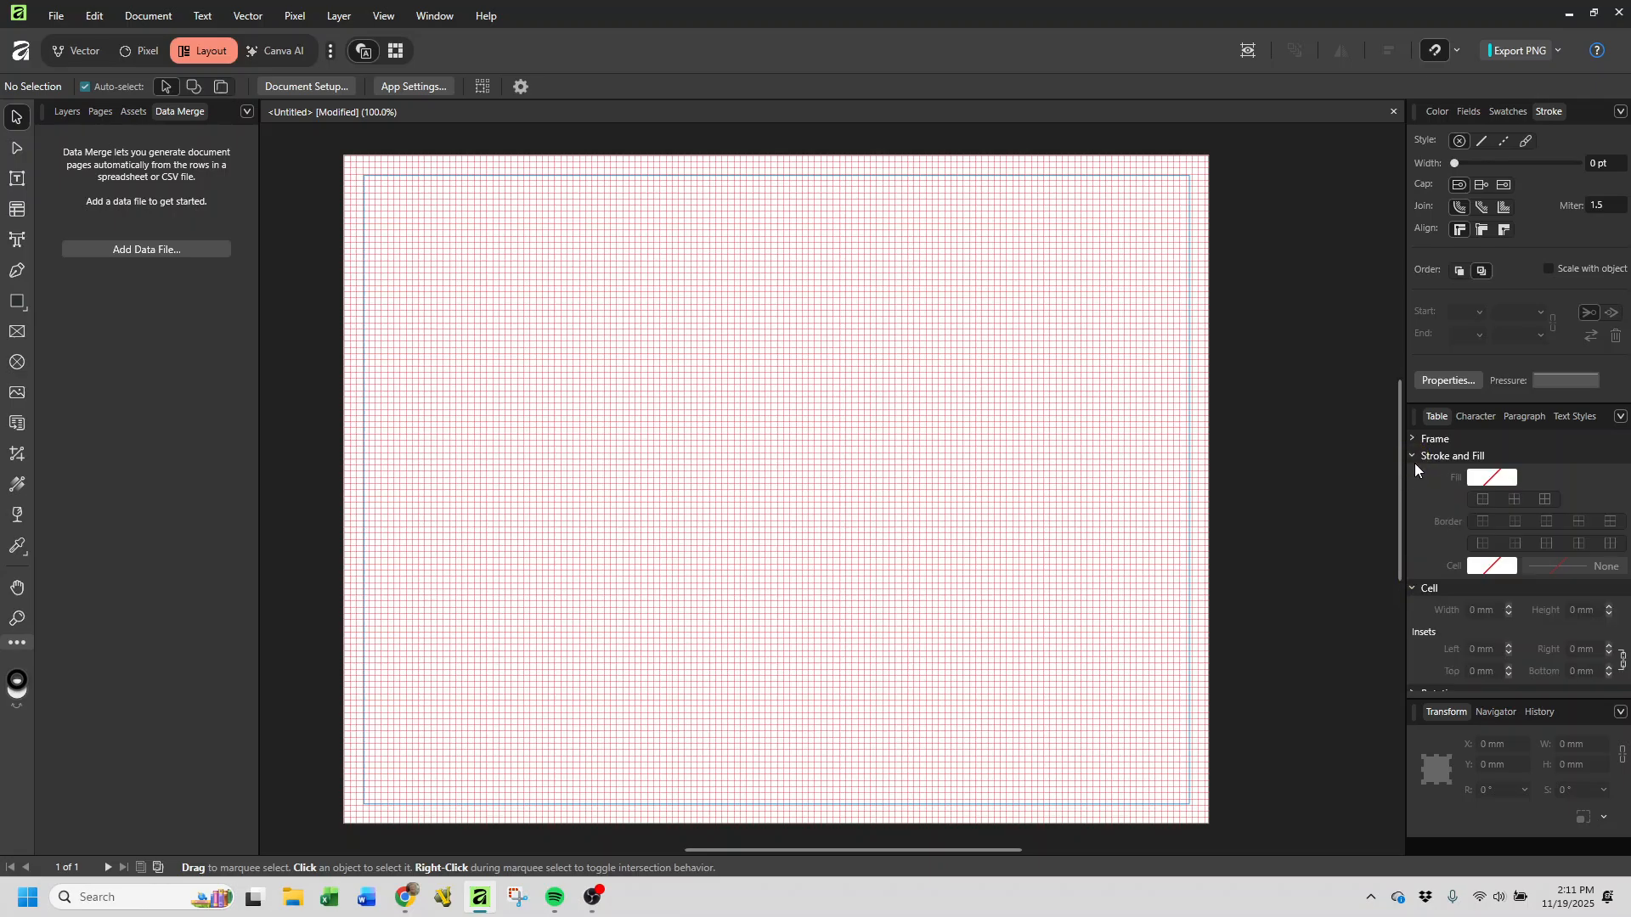
click(1414, 459)
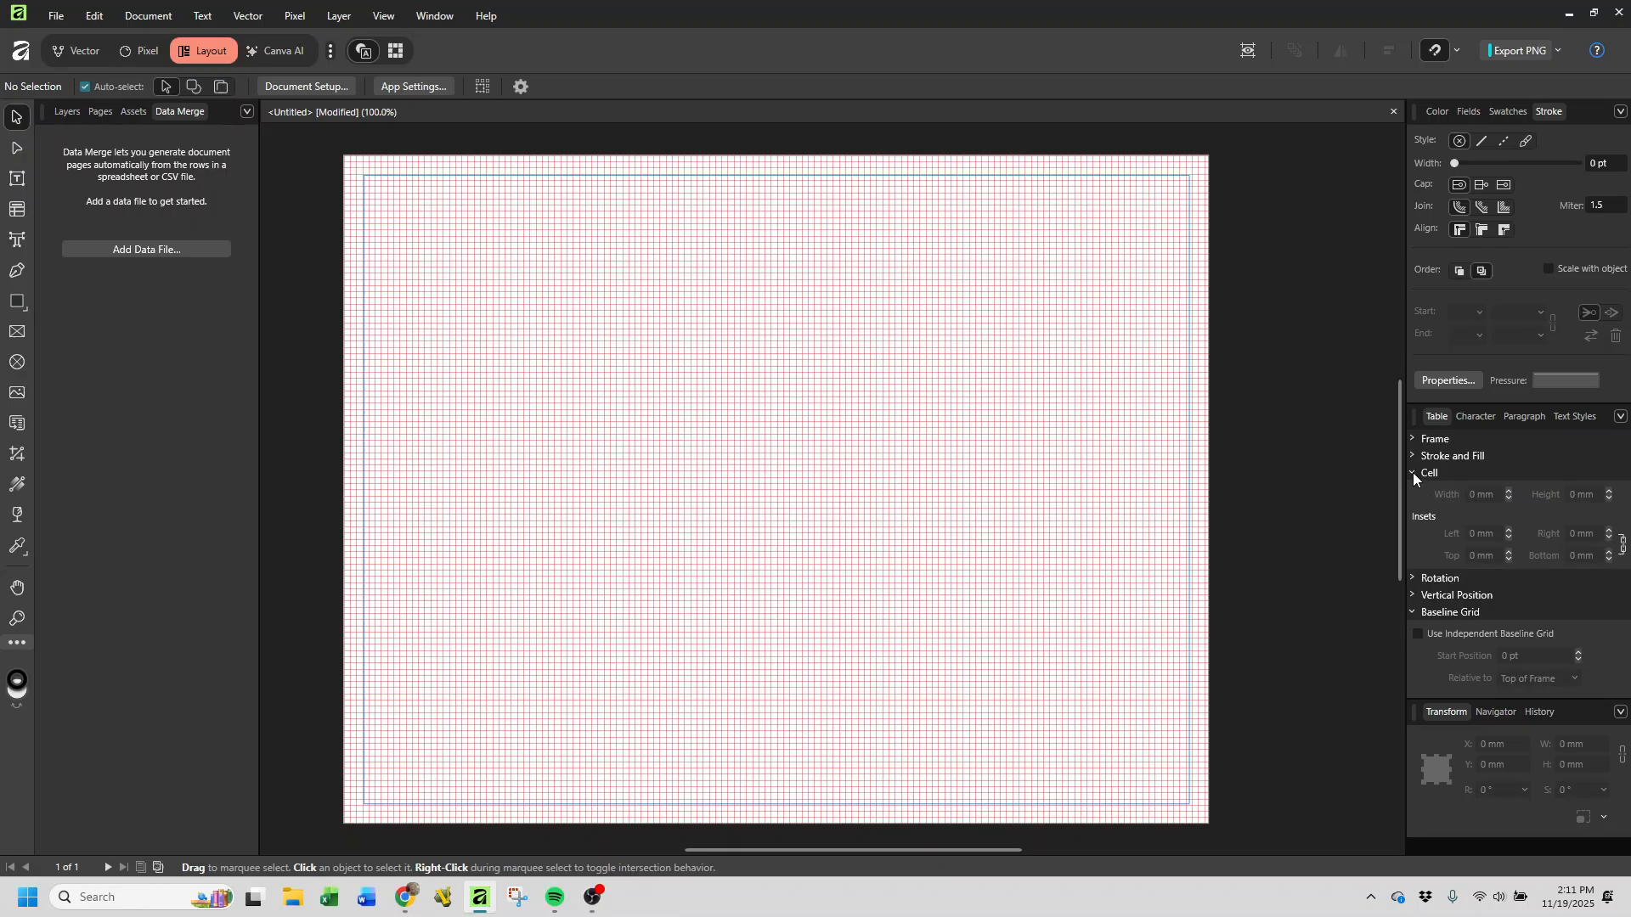
click(1414, 472)
click(1408, 524)
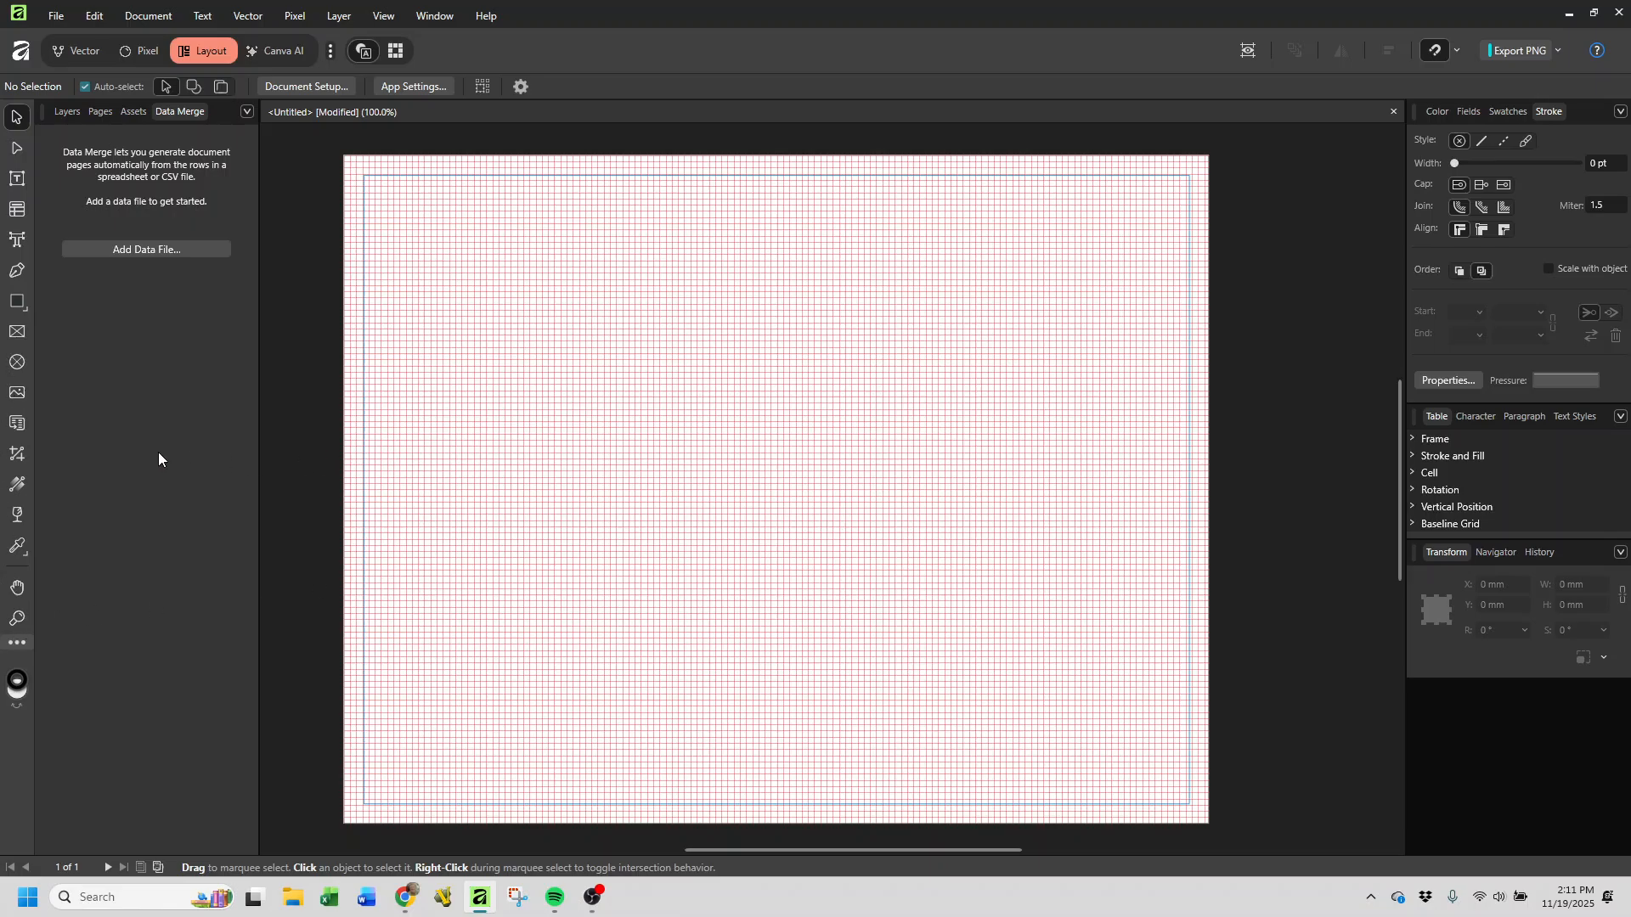
- Draw a data merge layout of 266.7 × 203.2 mm that fills the area inside the page margins
click(20, 433)
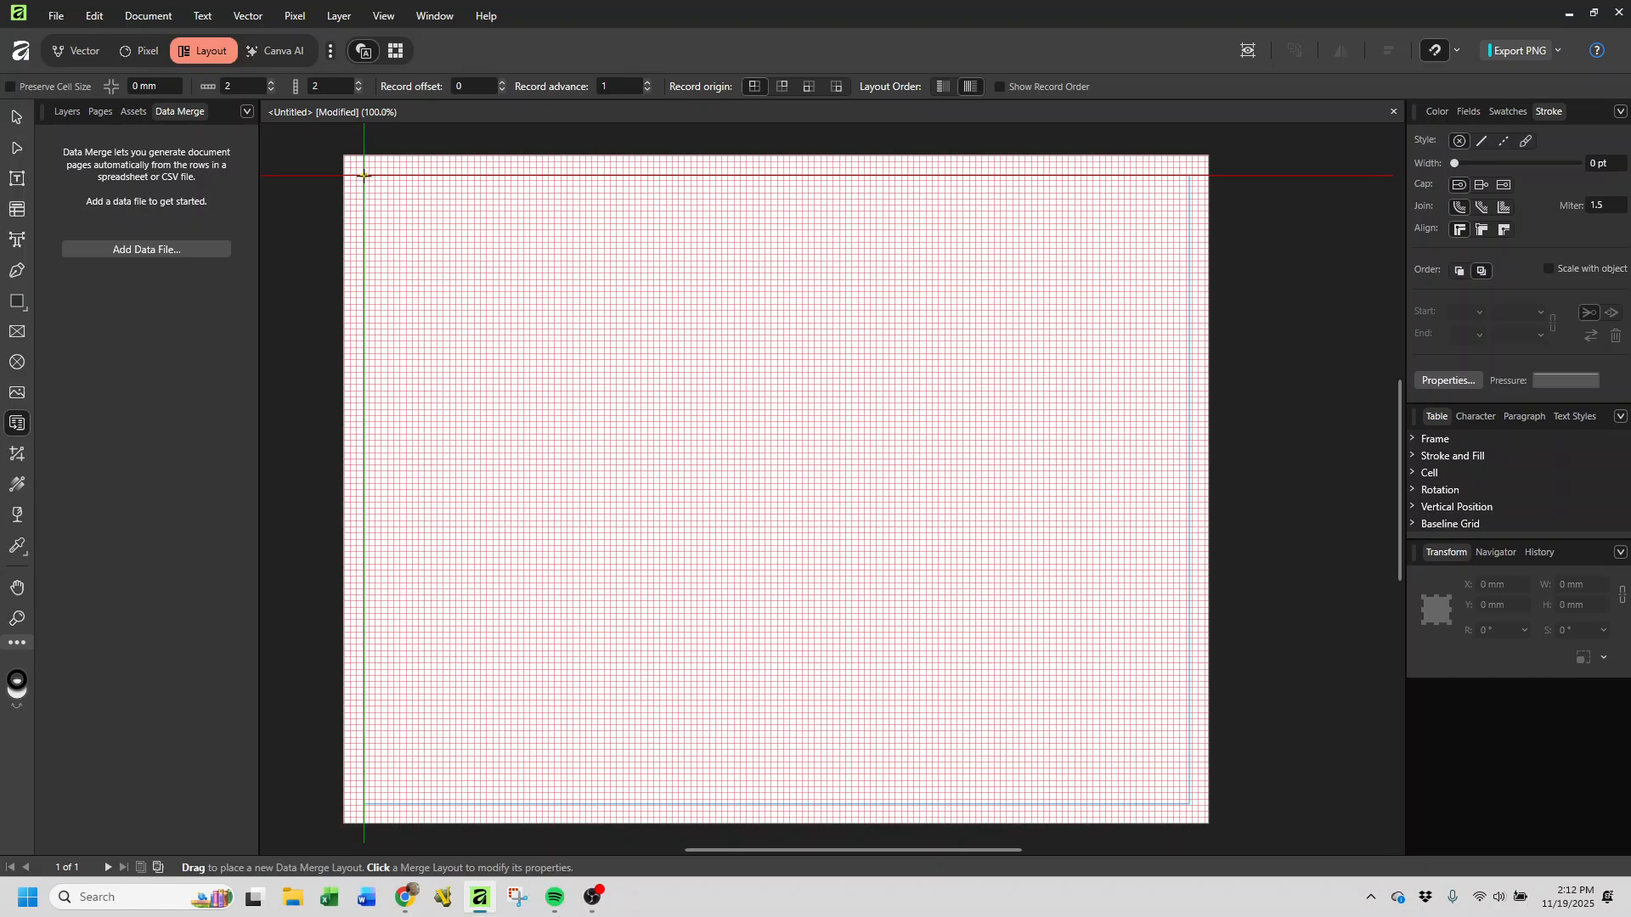
drag(363, 176, 1184, 802)
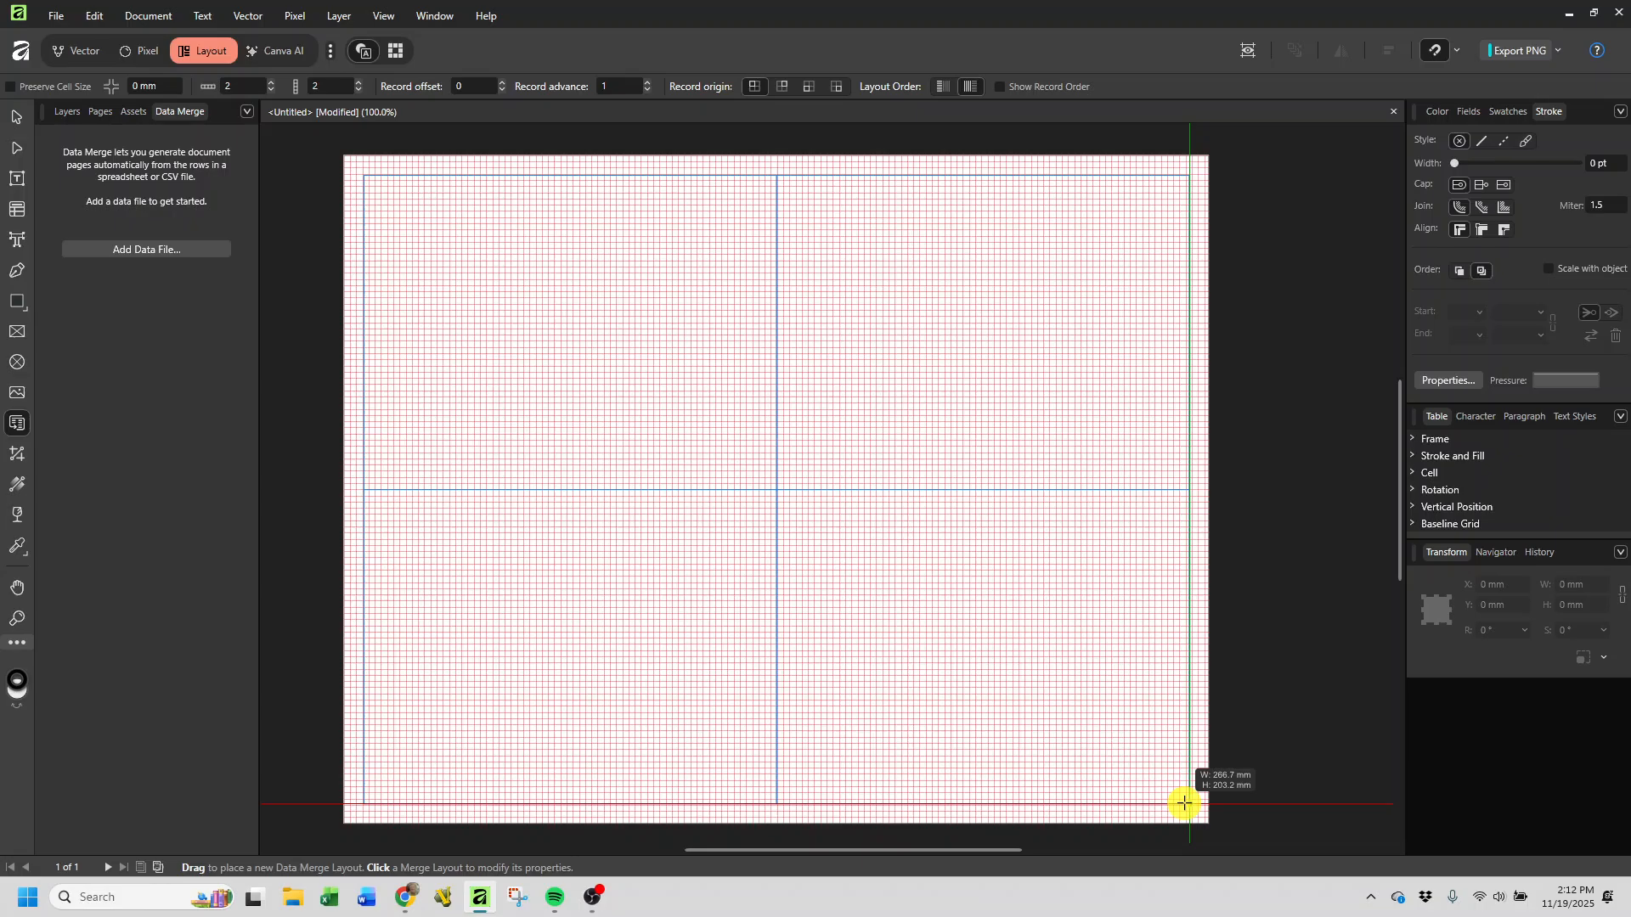
drag(1184, 803, 1184, 803)
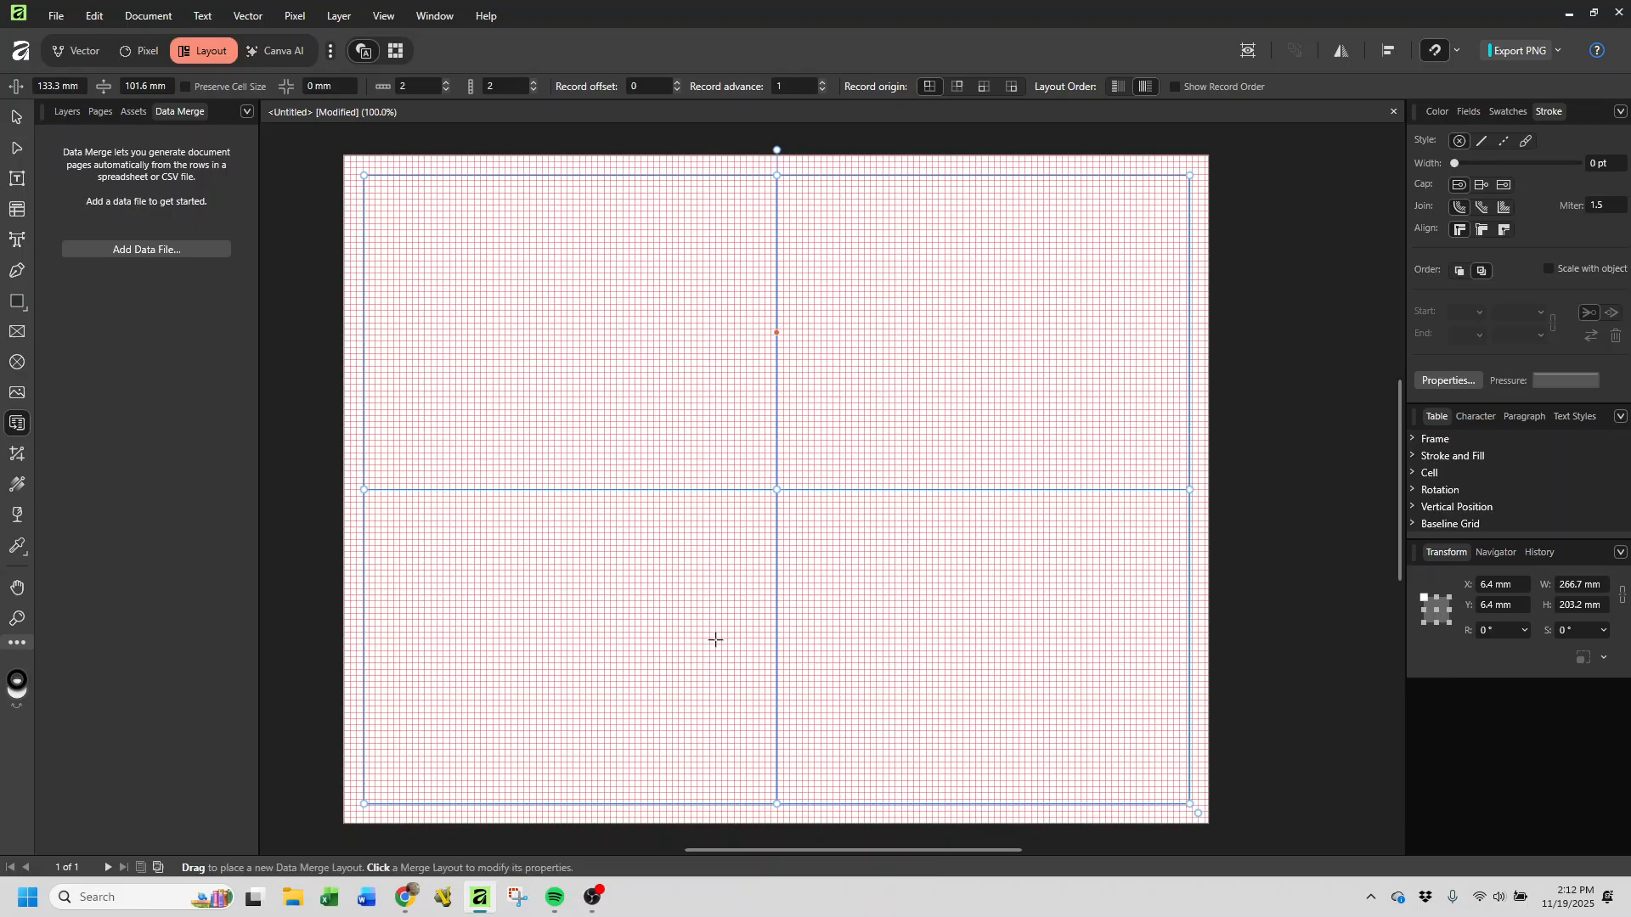
- Divide the data merge layout into 3 rows and 6 columns
click(445, 81)
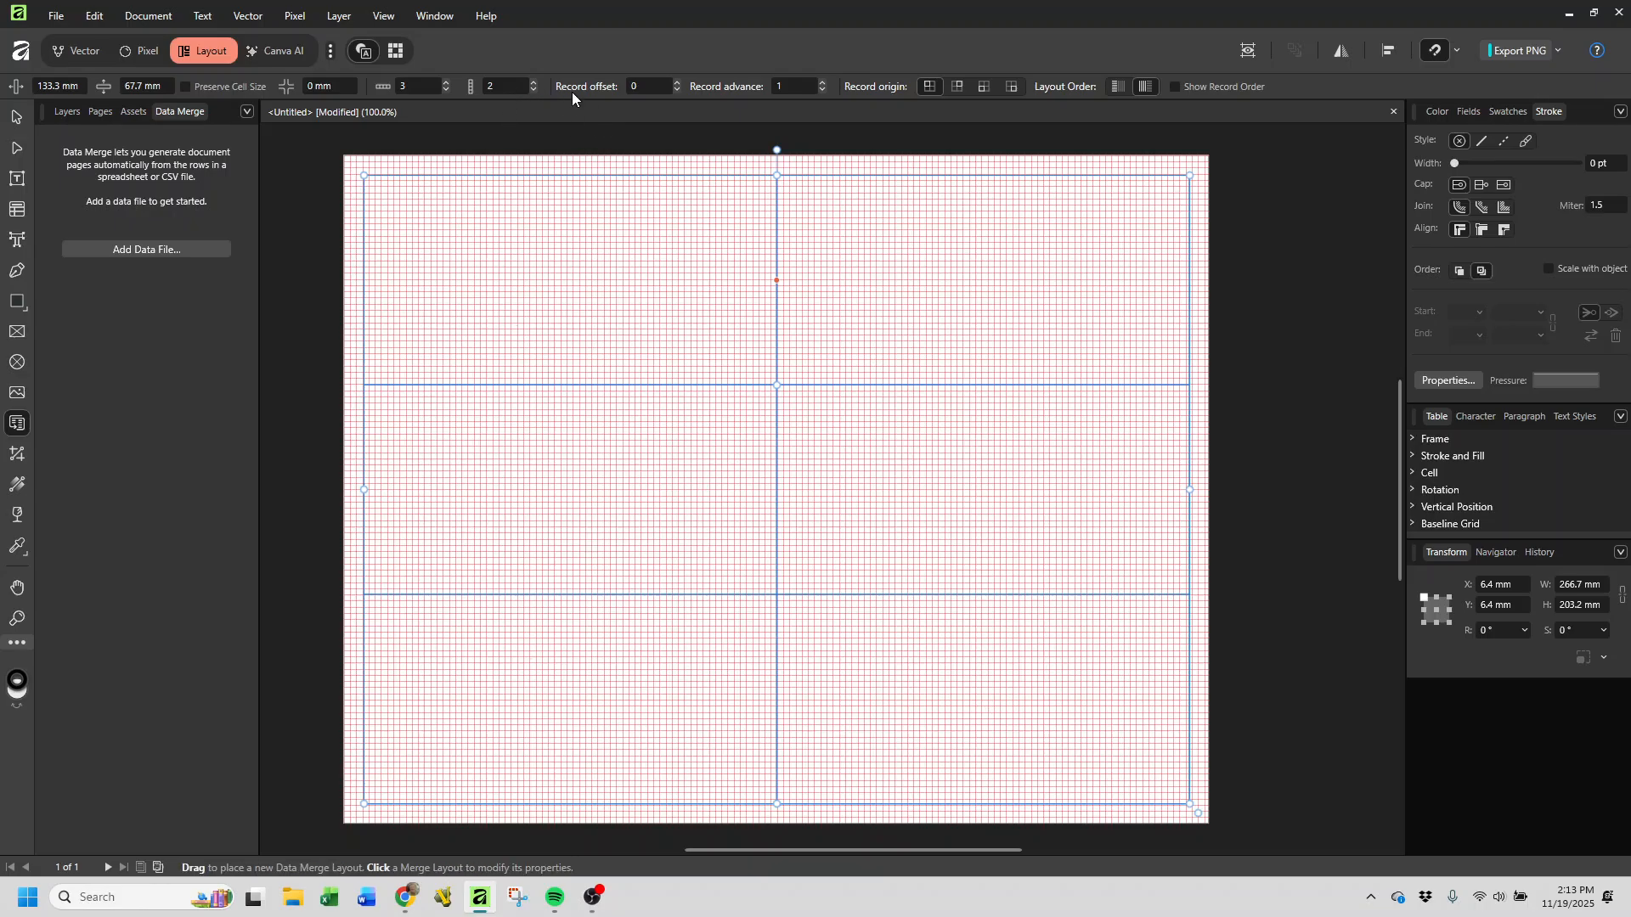
click(533, 82)
click(533, 82)
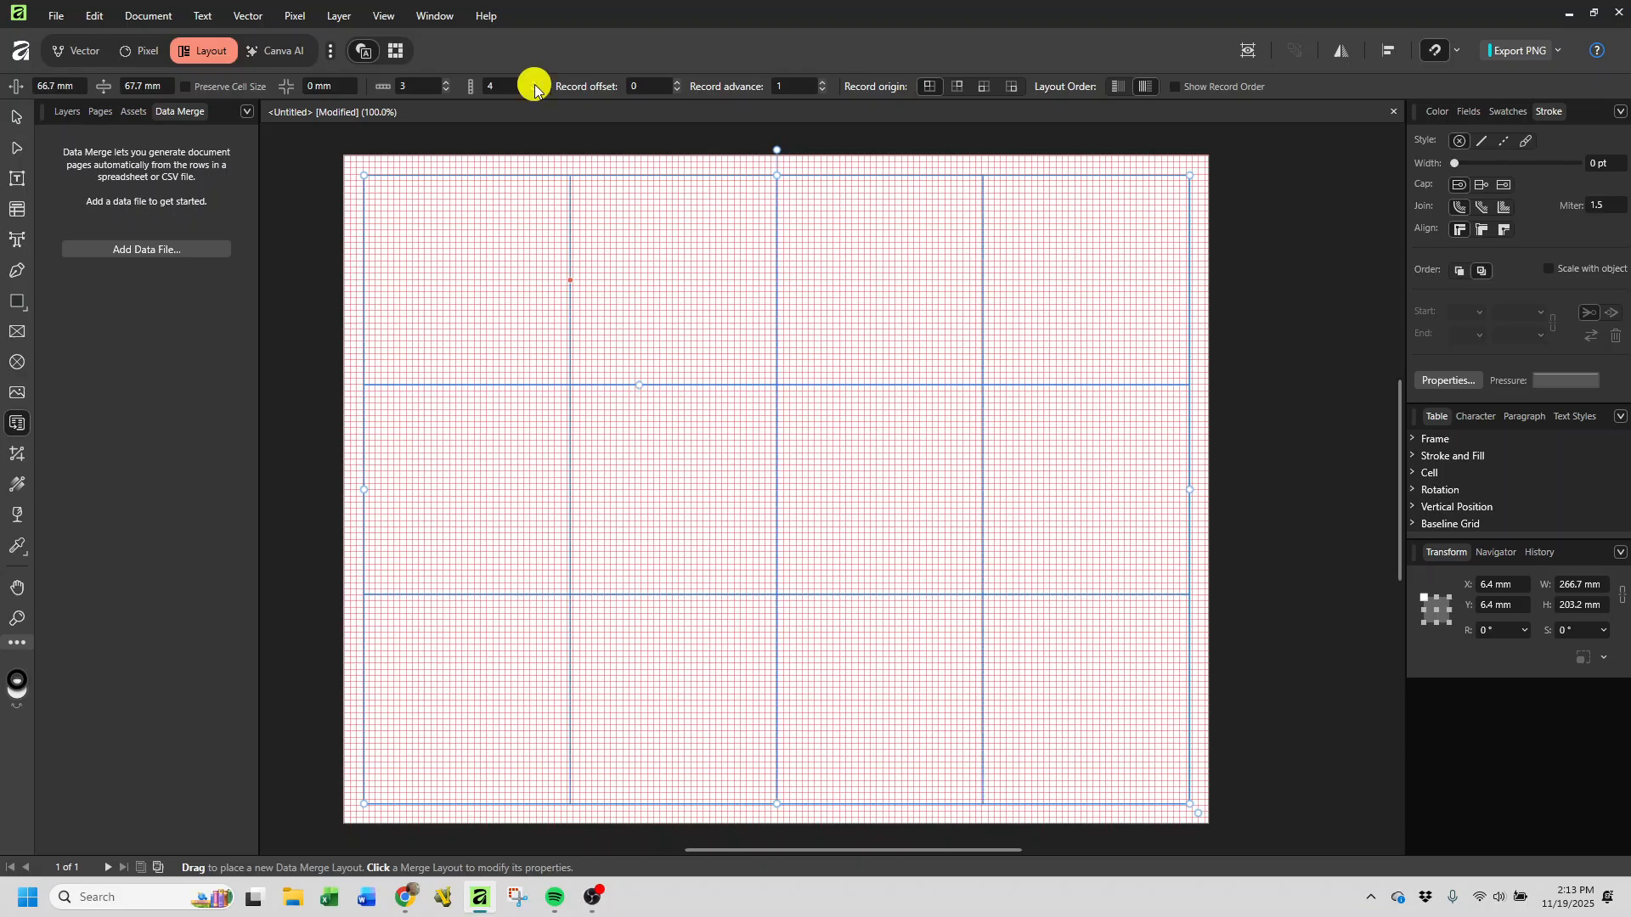
click(533, 83)
click(534, 83)
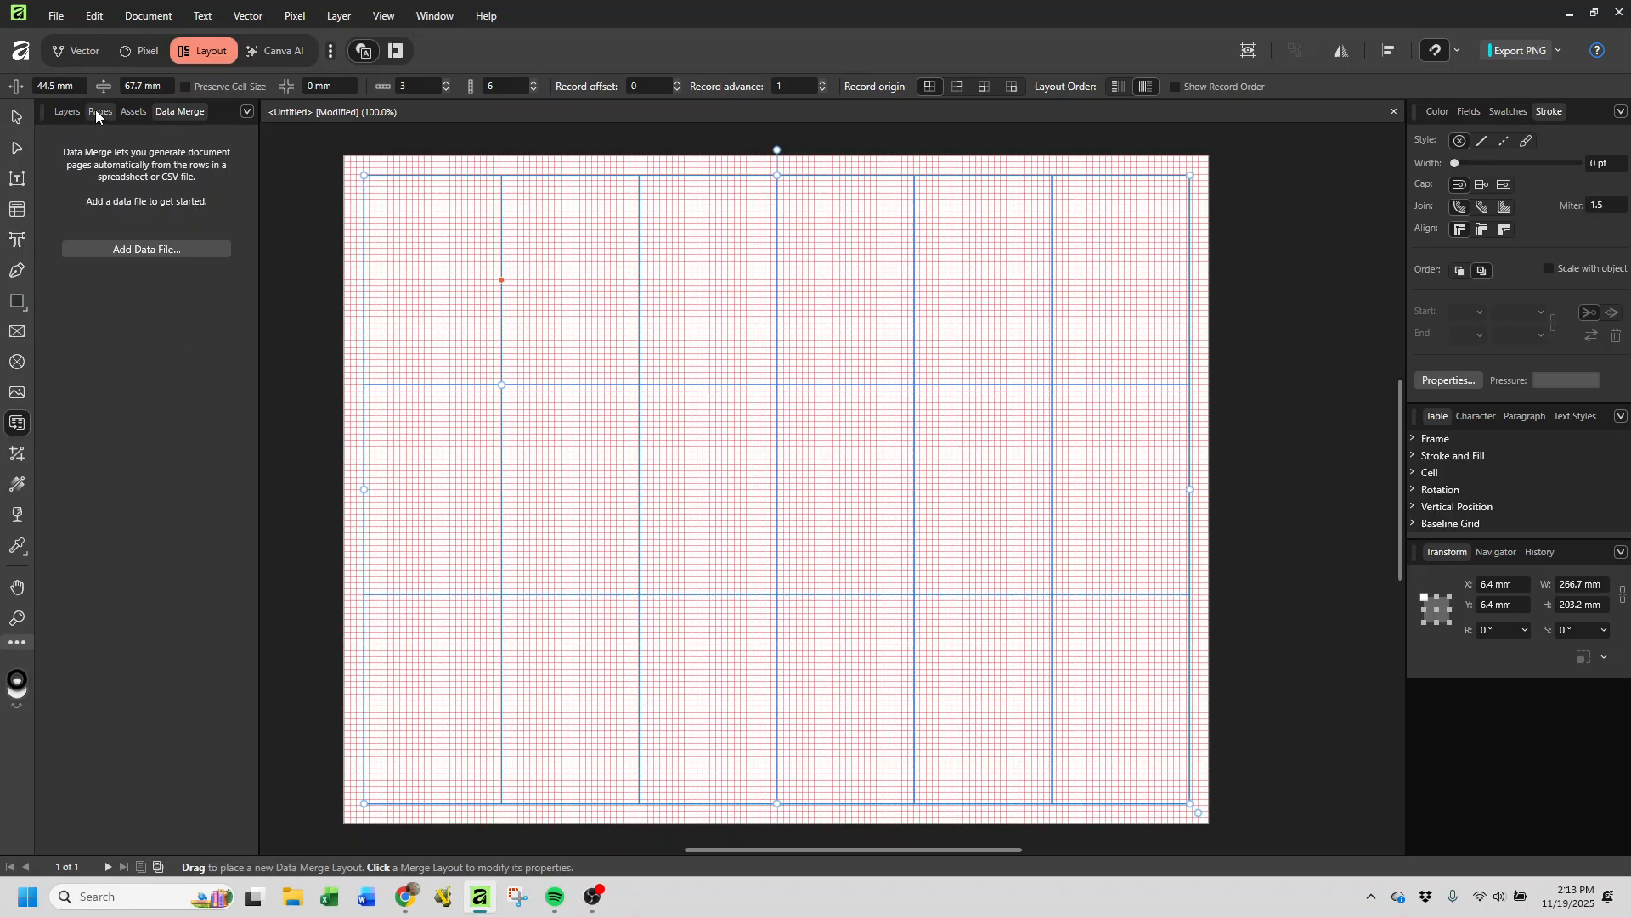
- Place the GolfPlayerCard asset in the top-left cell of the data merge layout, viewed at 200%
click(132, 111)
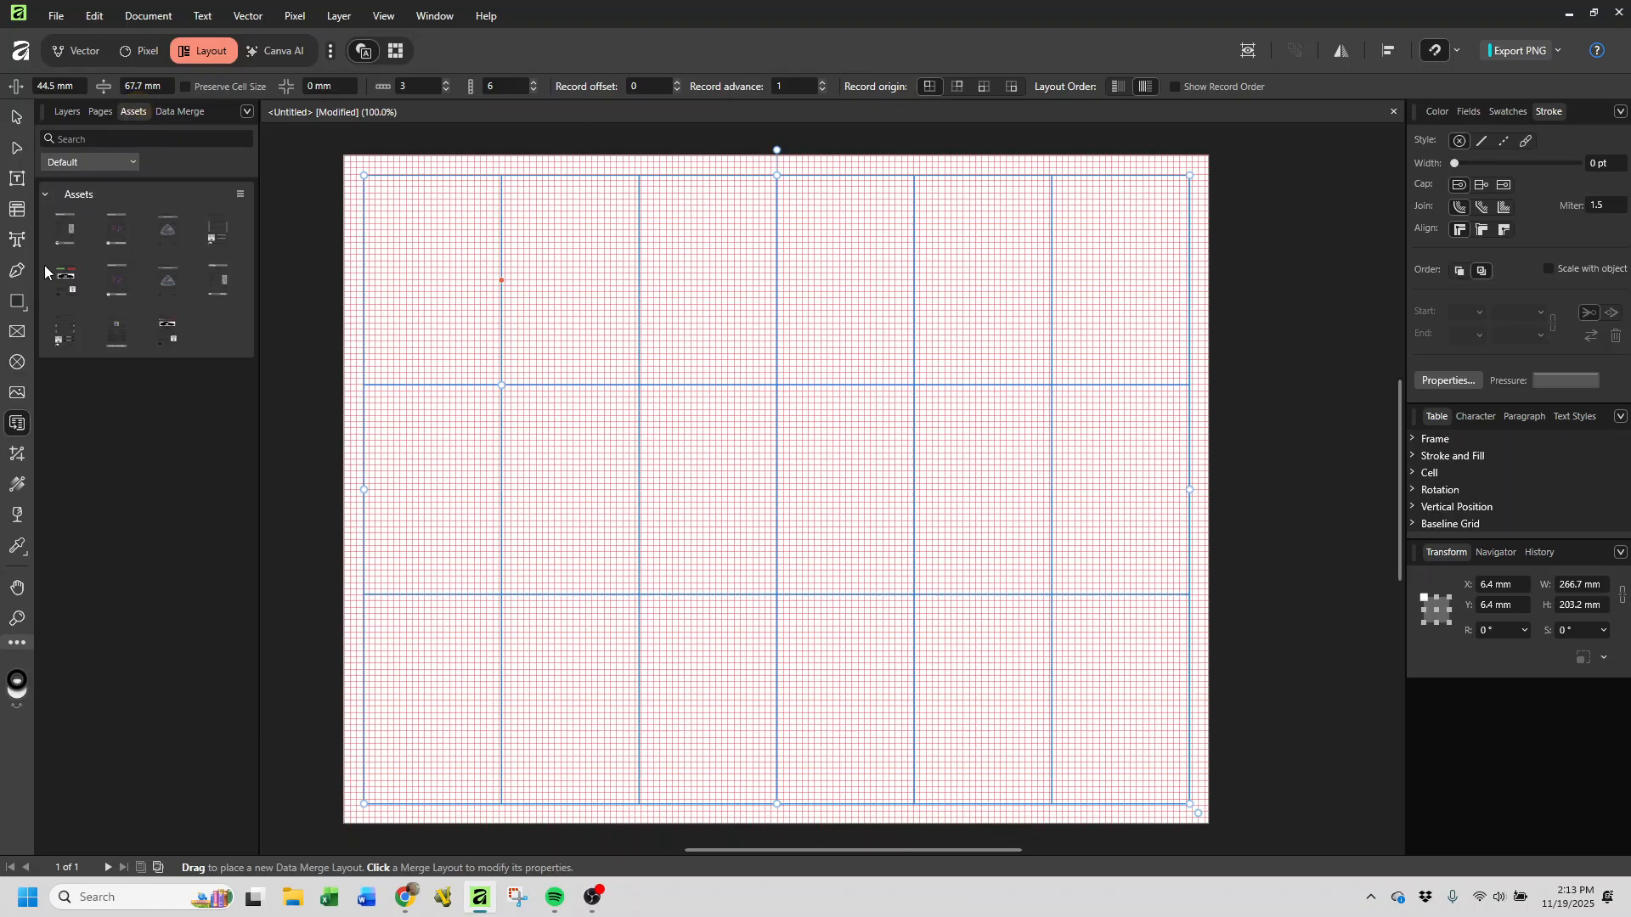
click(64, 336)
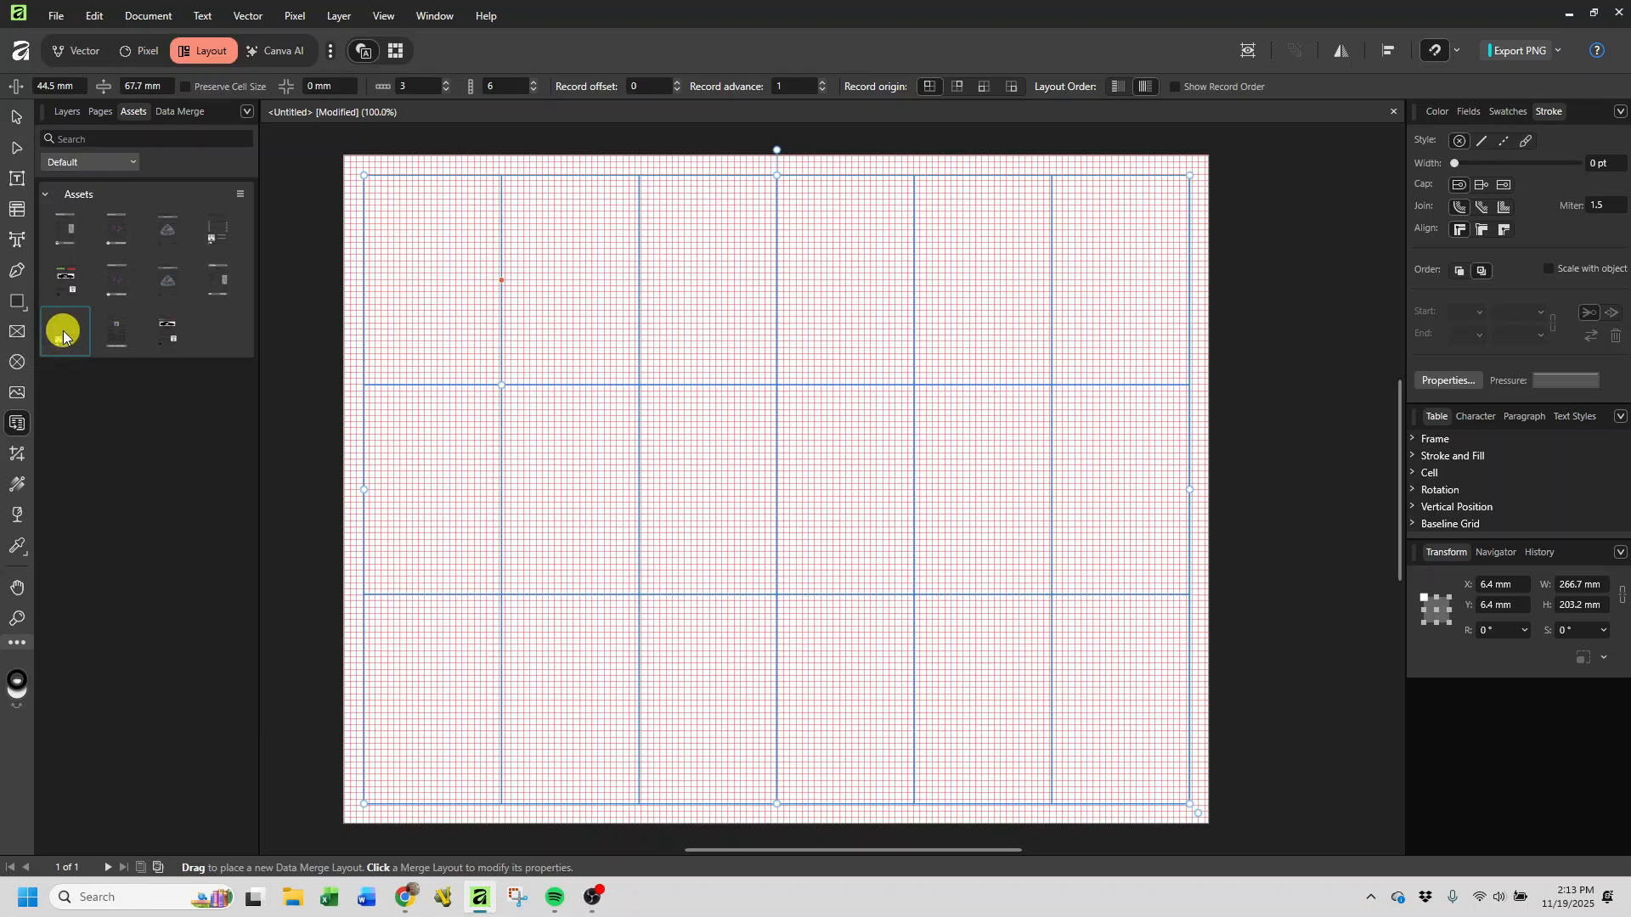
mouse_move(63, 337)
mouse_down()
mouse_move(182, 372)
mouse_move(64, 332)
mouse_up()
key(v)
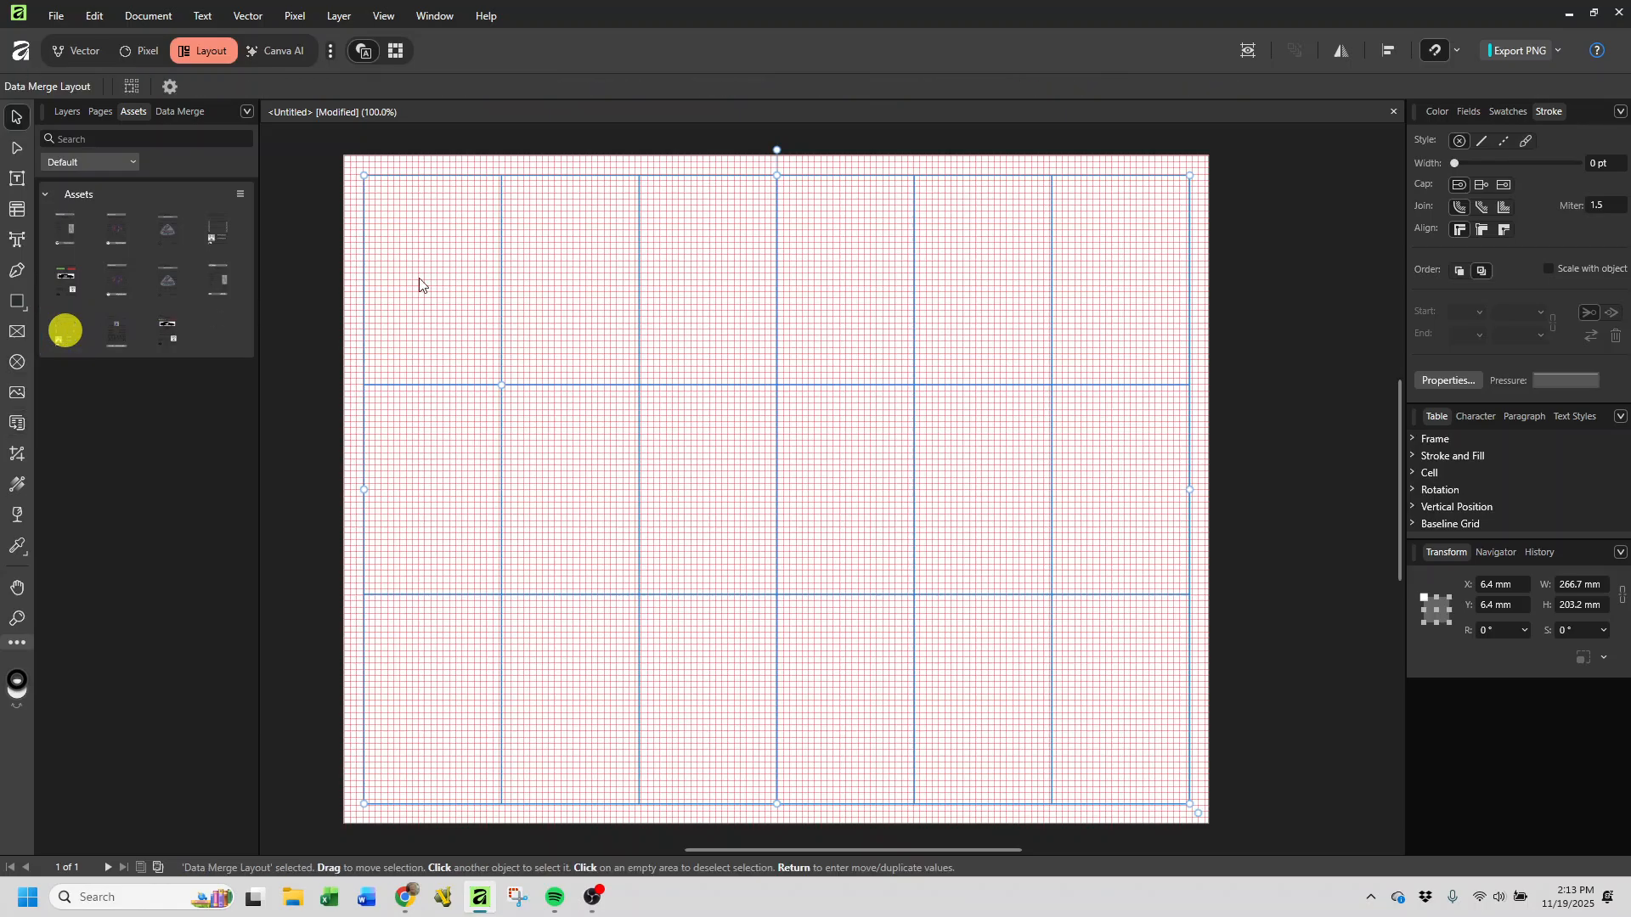
key(ctrl+plus)
key(ctrl+plus)
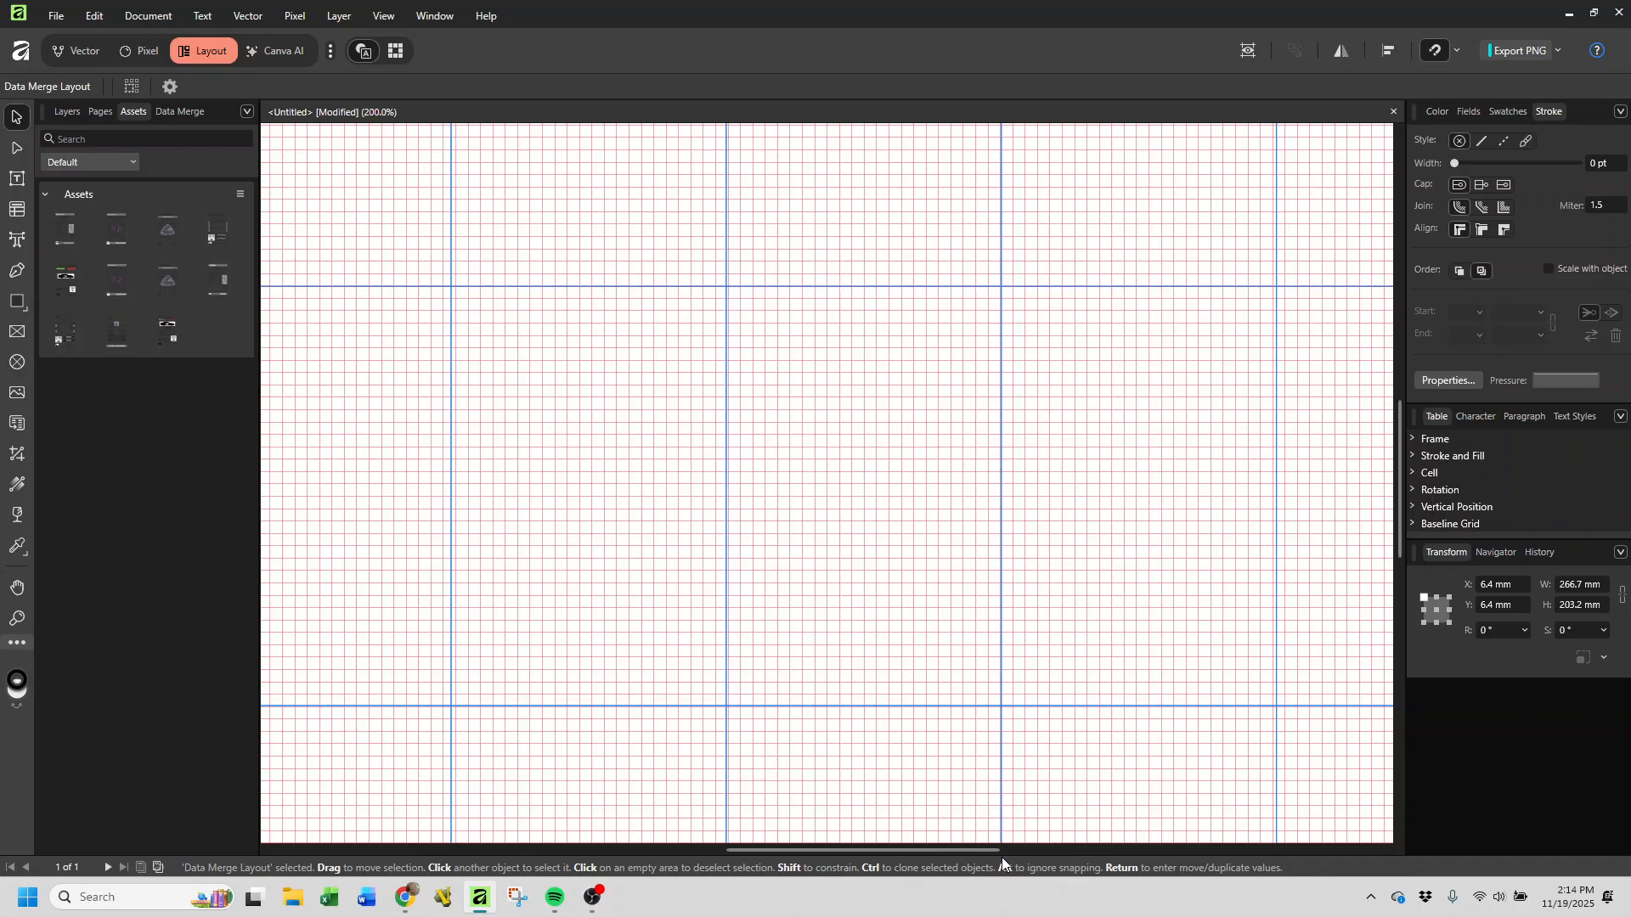
drag(992, 849, 818, 877)
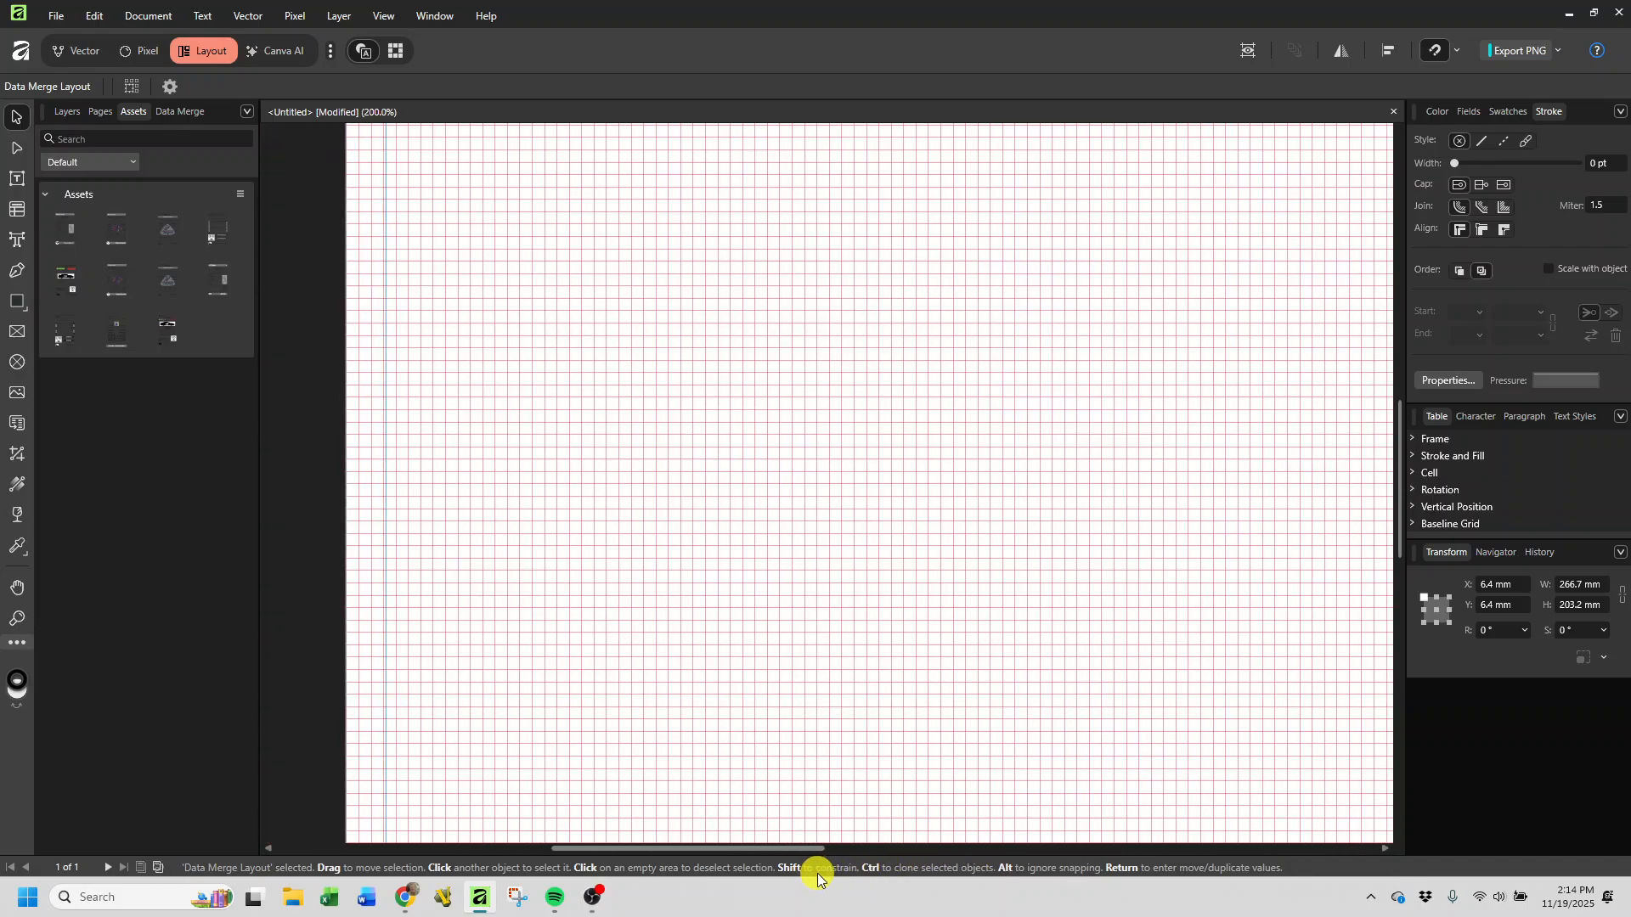
drag(1399, 432, 1390, 321)
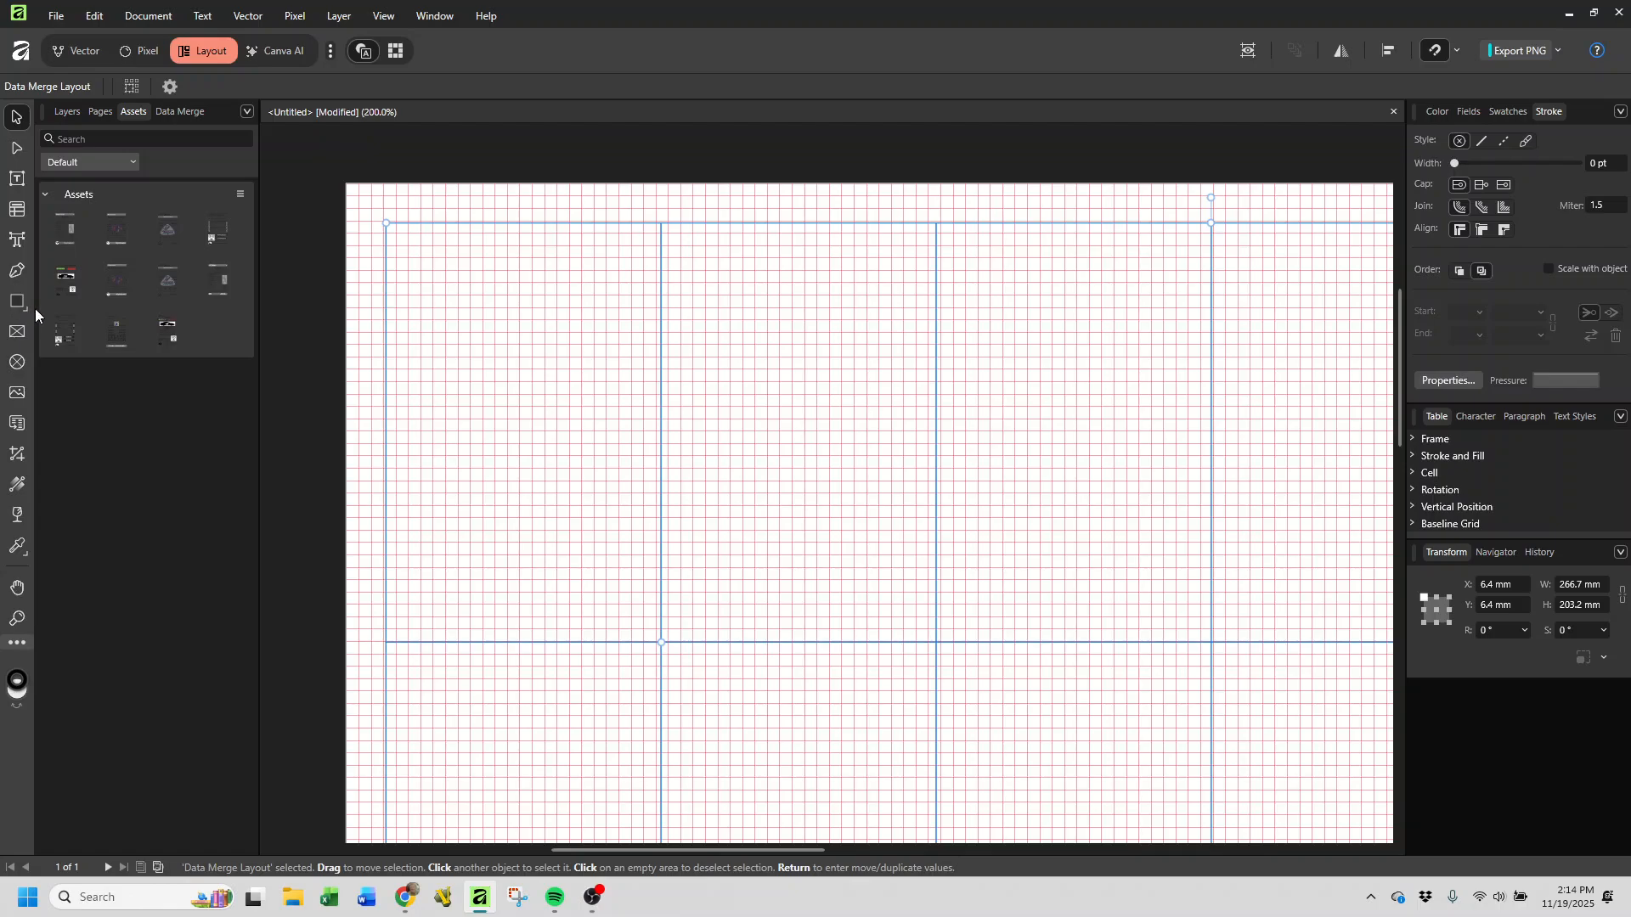
click(72, 341)
click(529, 425)
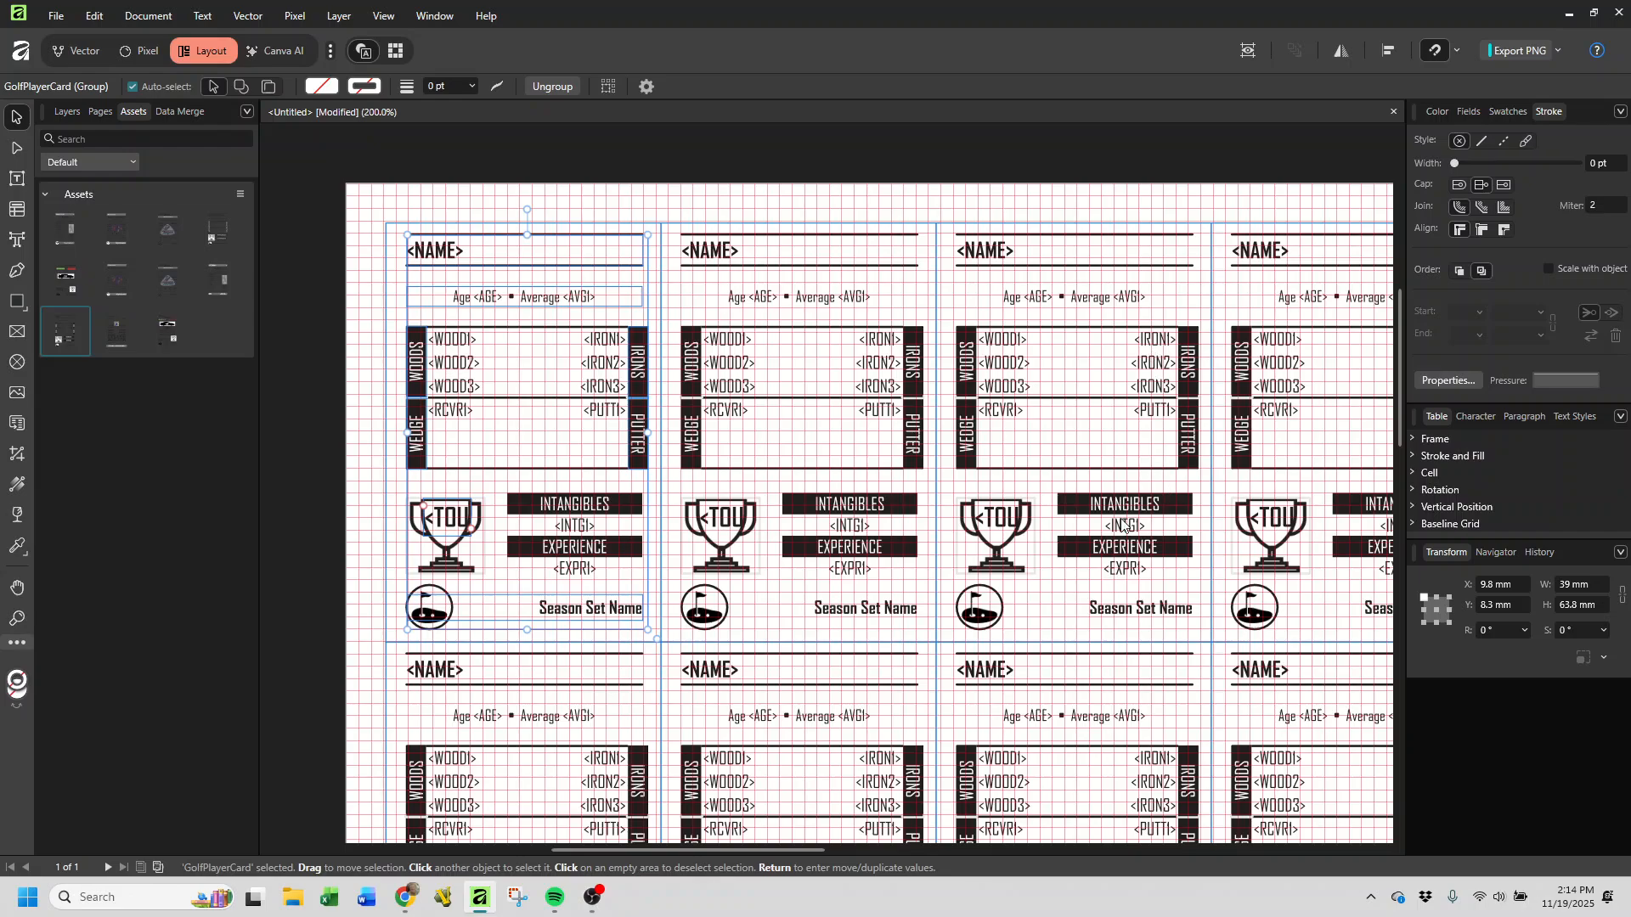
- Look over the repeated cards and move the GolfPlayerCard group out of the Data Merge Layout, above it in the layer order
scroll(1122, 524, down, 5)
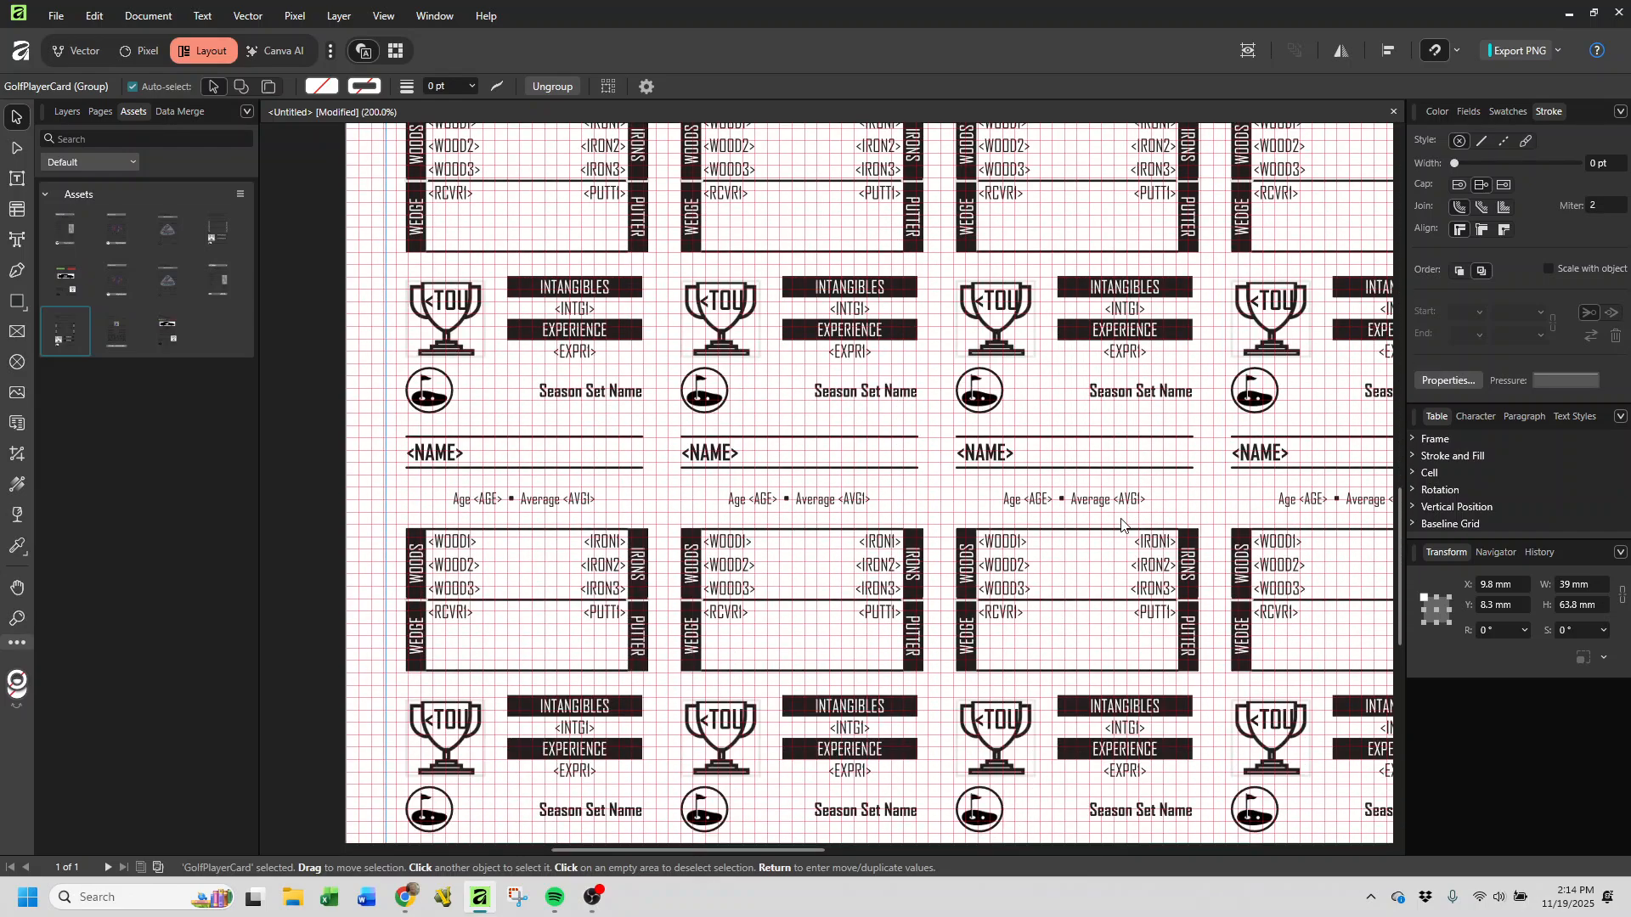
scroll(1121, 525, up, 7)
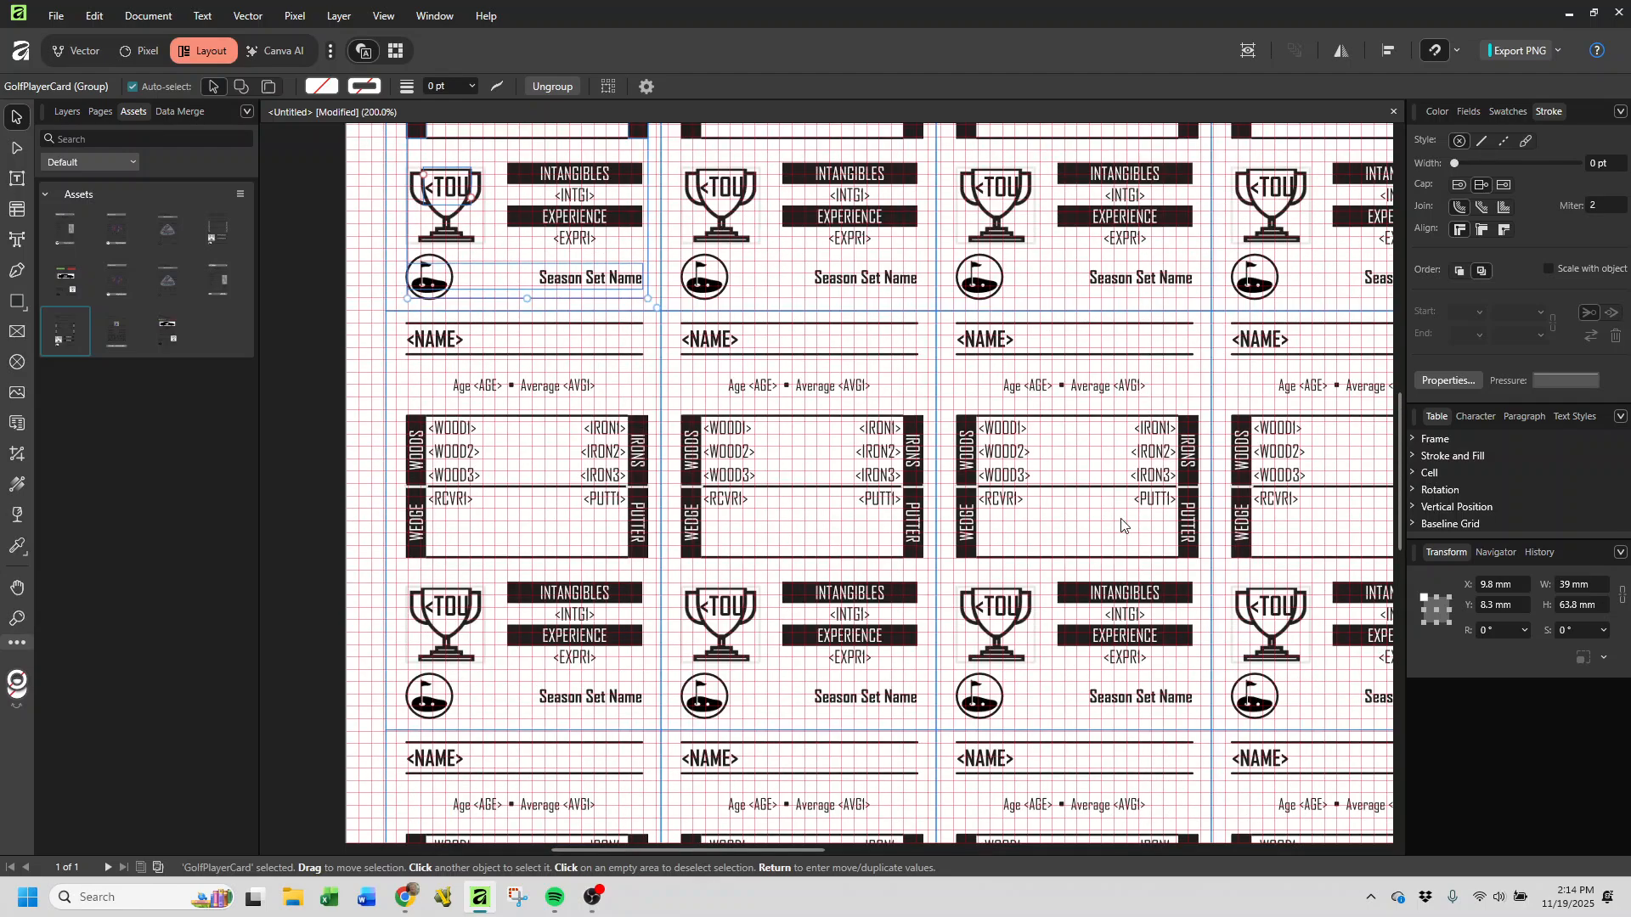
scroll(1122, 524, up, 10)
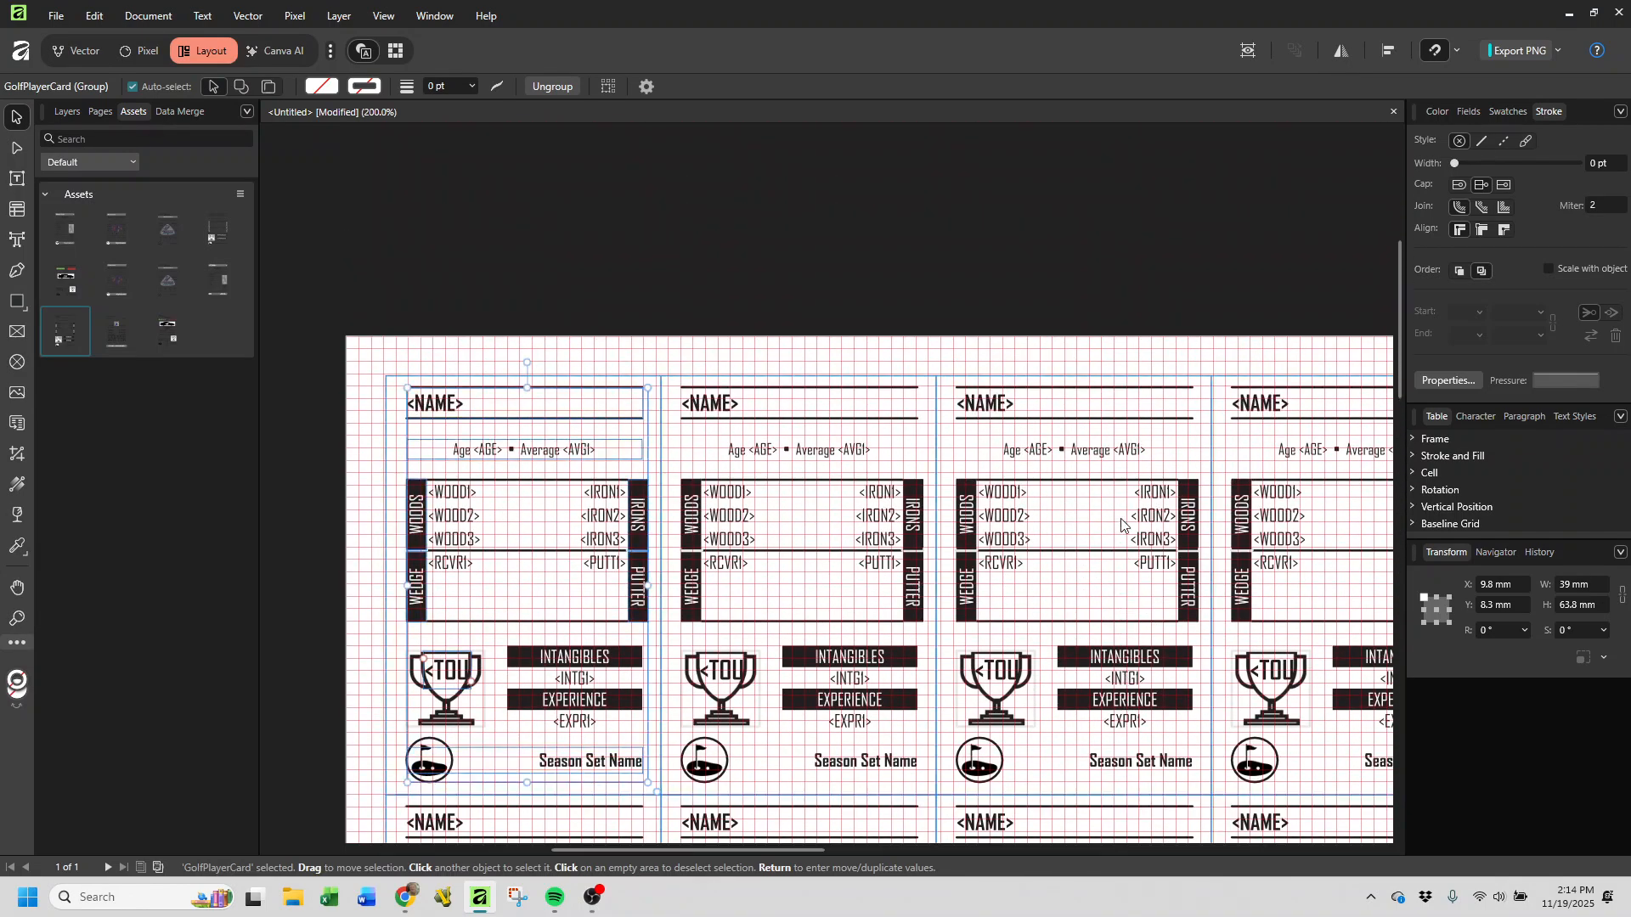
scroll(1121, 524, down, 4)
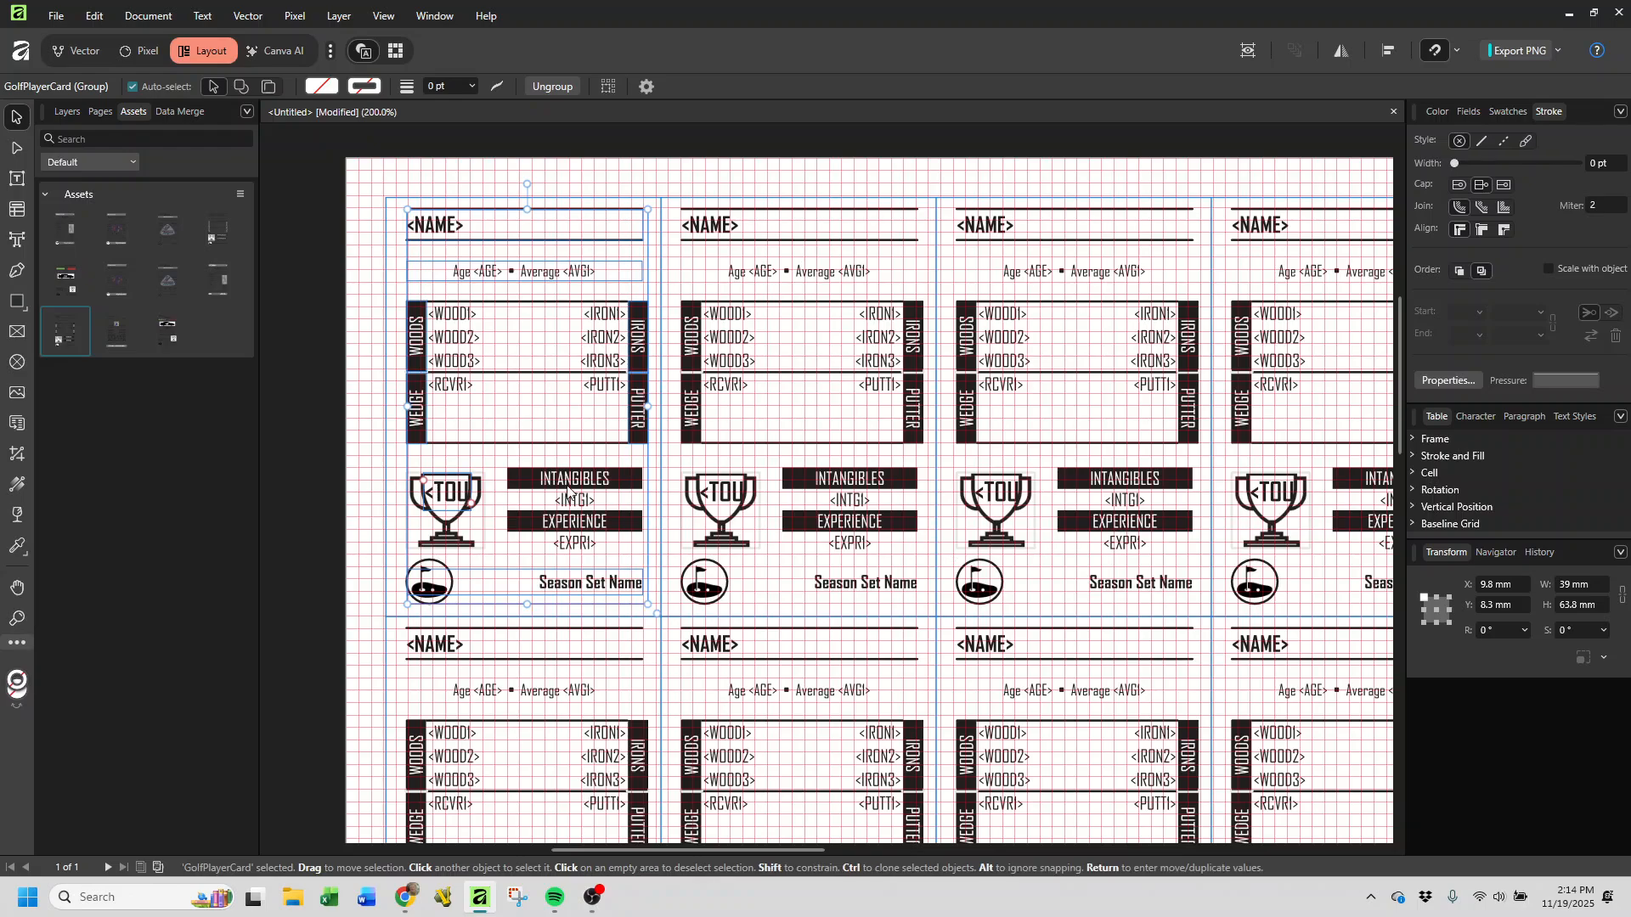
click(66, 111)
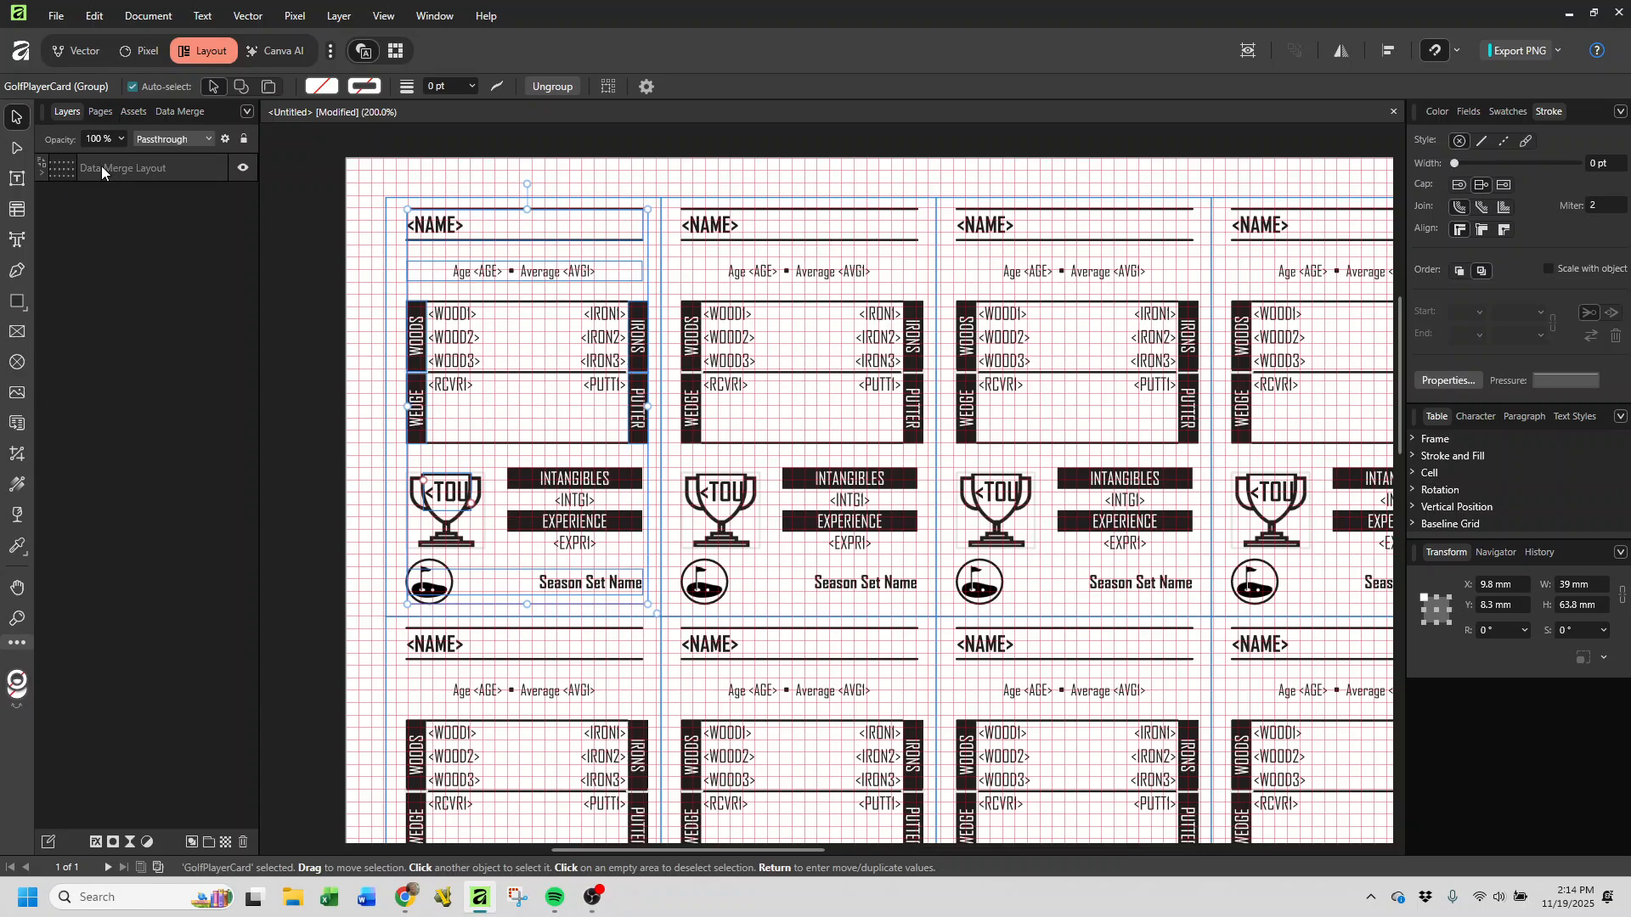
click(41, 175)
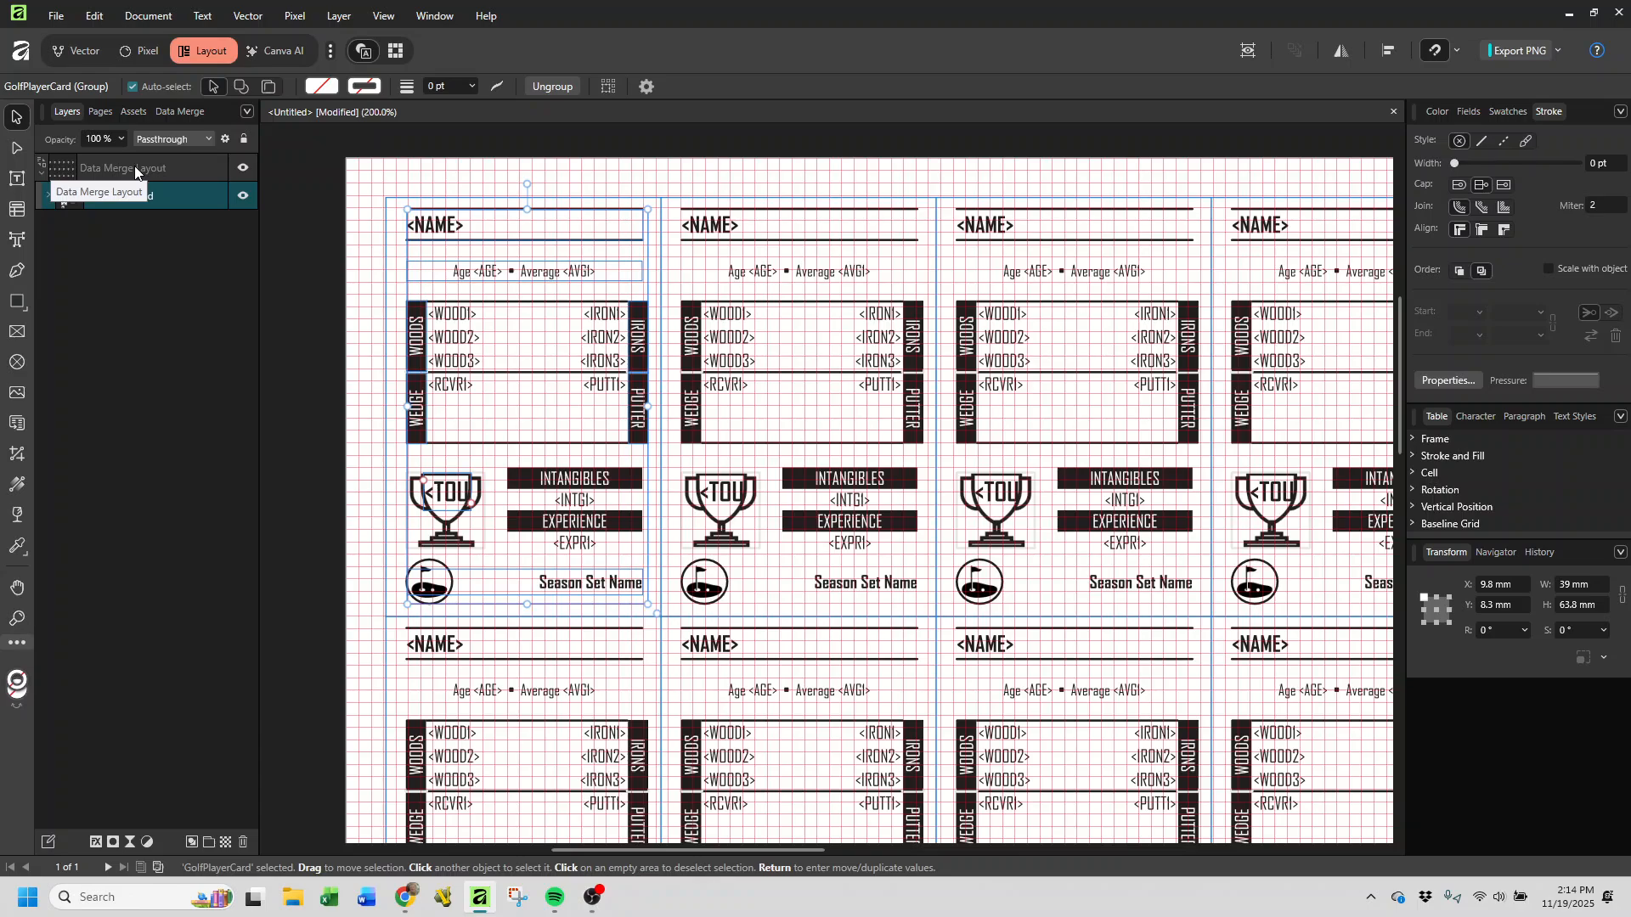
click(156, 198)
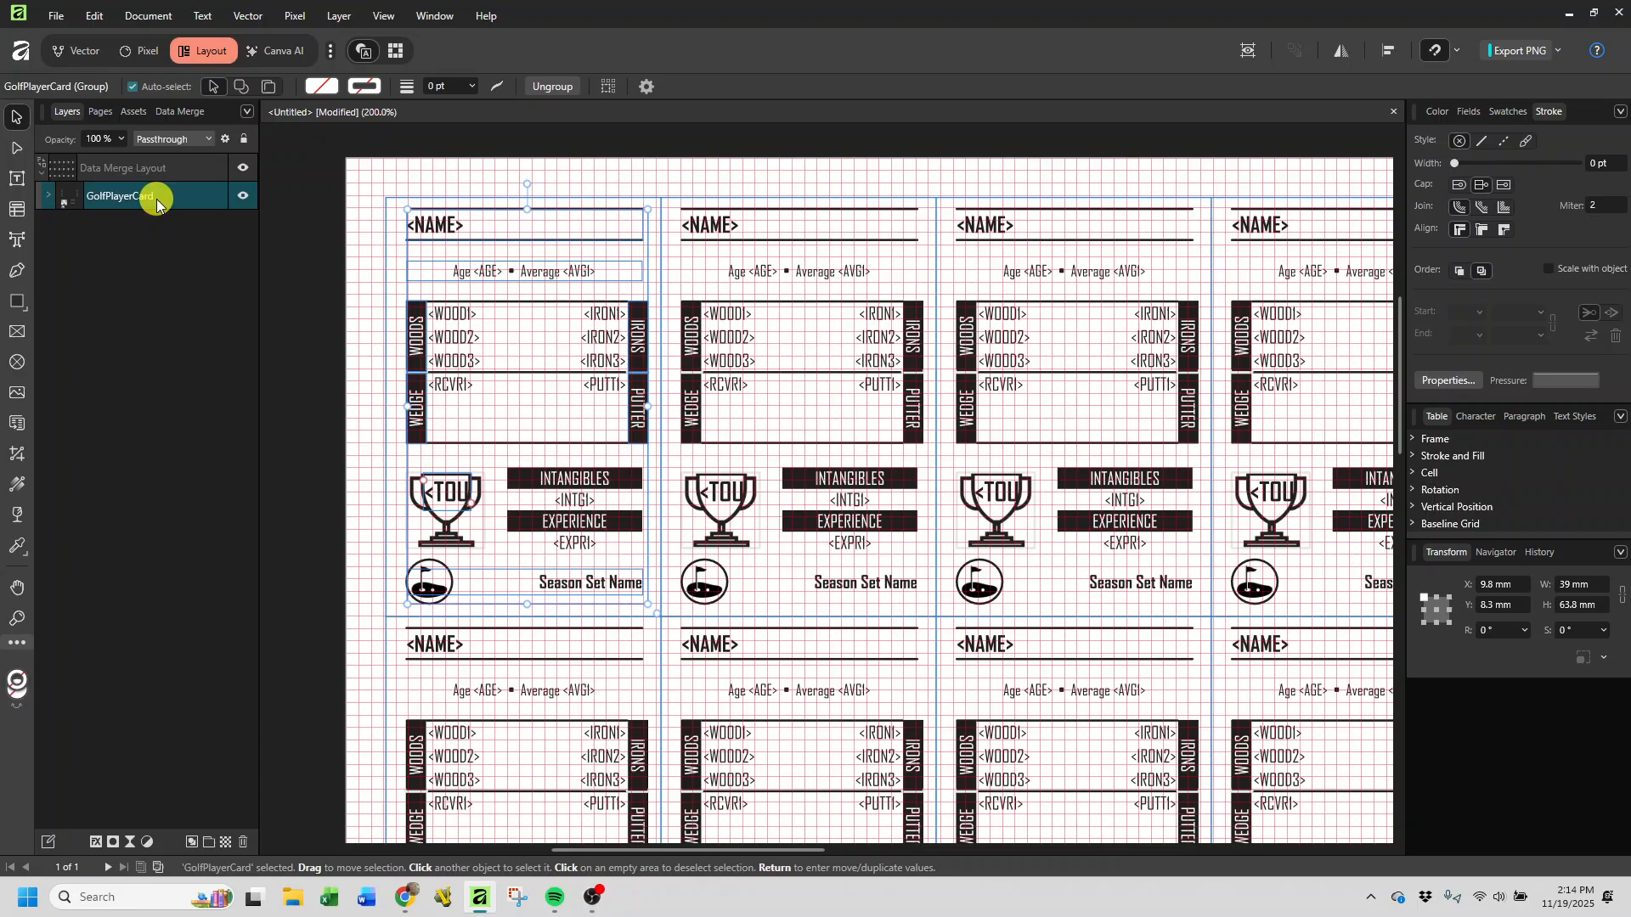
drag(156, 200, 161, 162)
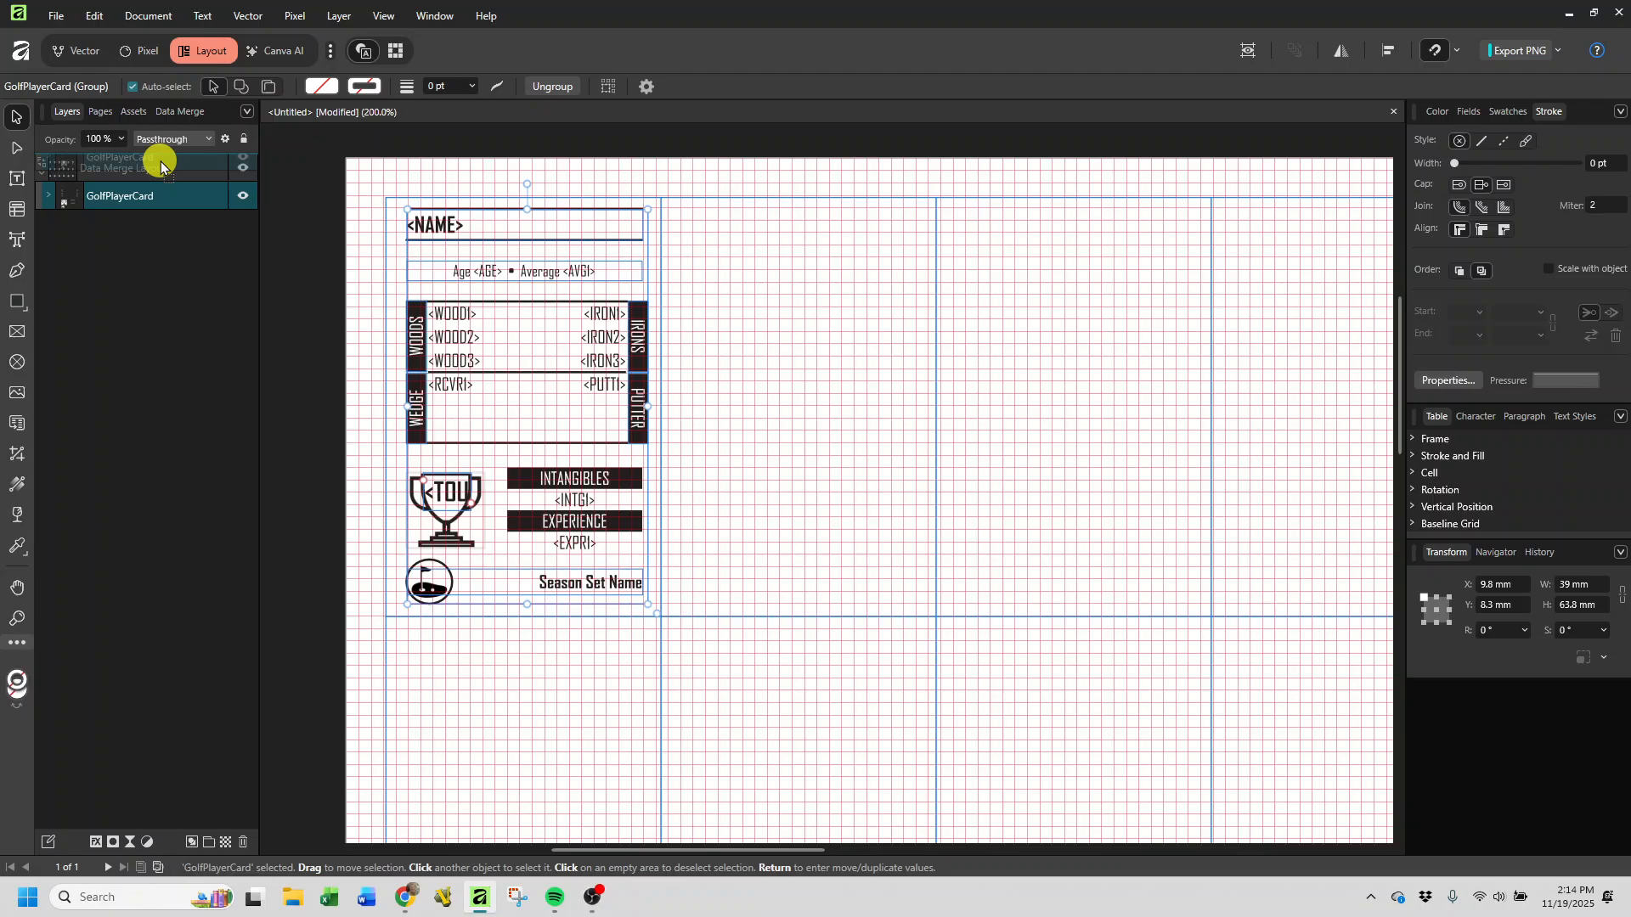
drag(161, 162, 160, 162)
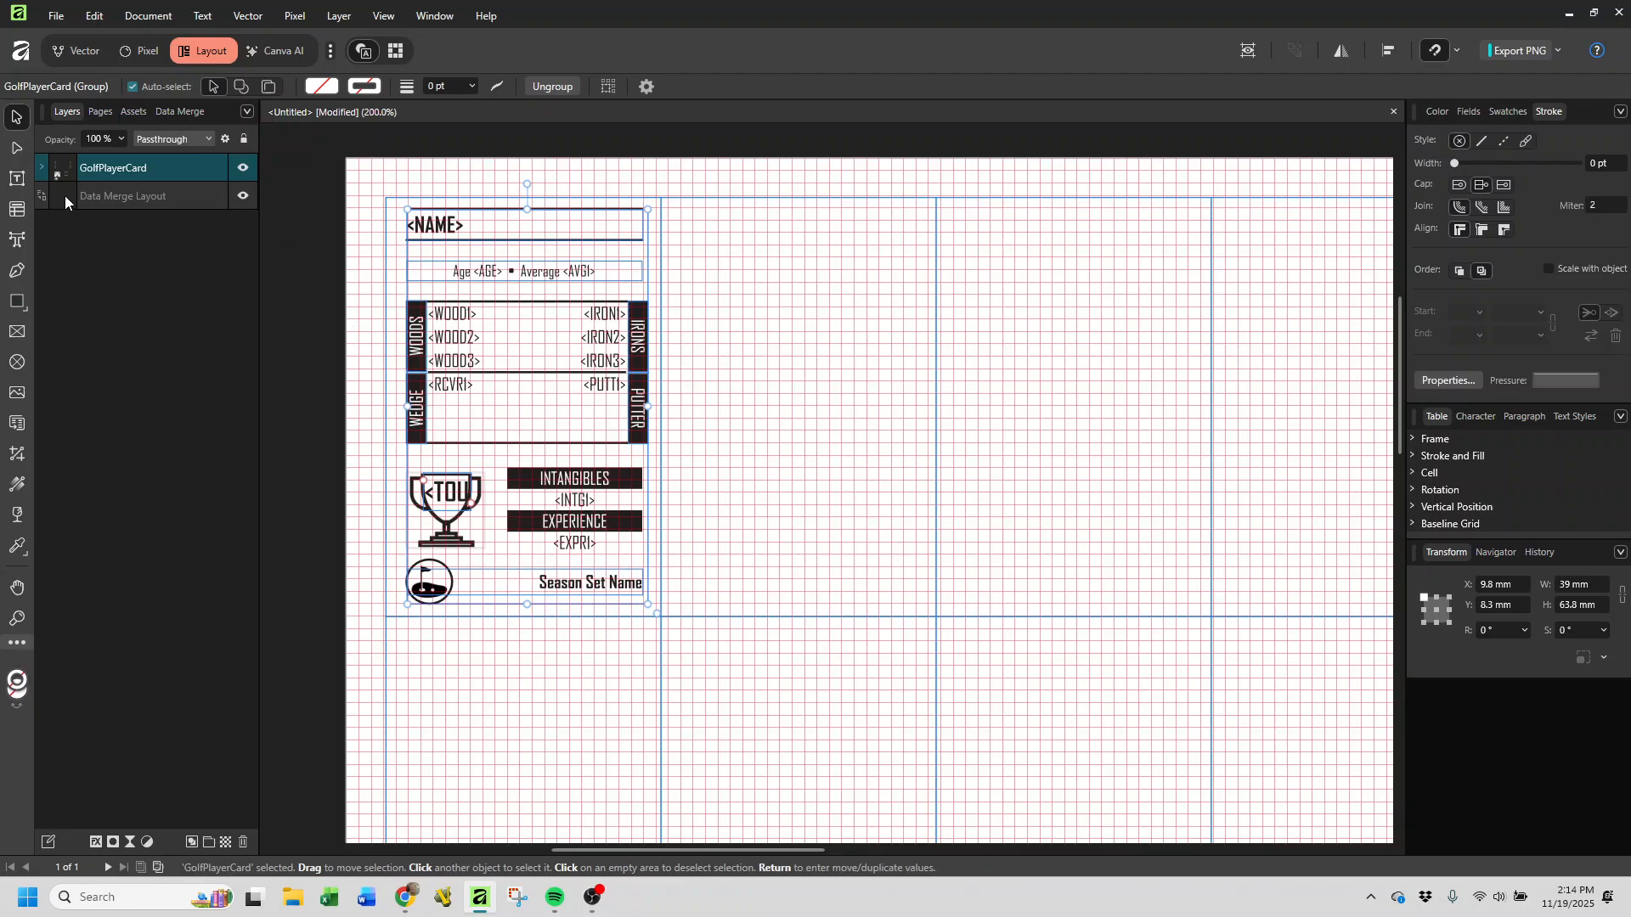
- Expand the GolfPlayerCard group to examine its layers and select the line above the player name
click(40, 170)
click(41, 170)
click(40, 170)
click(41, 170)
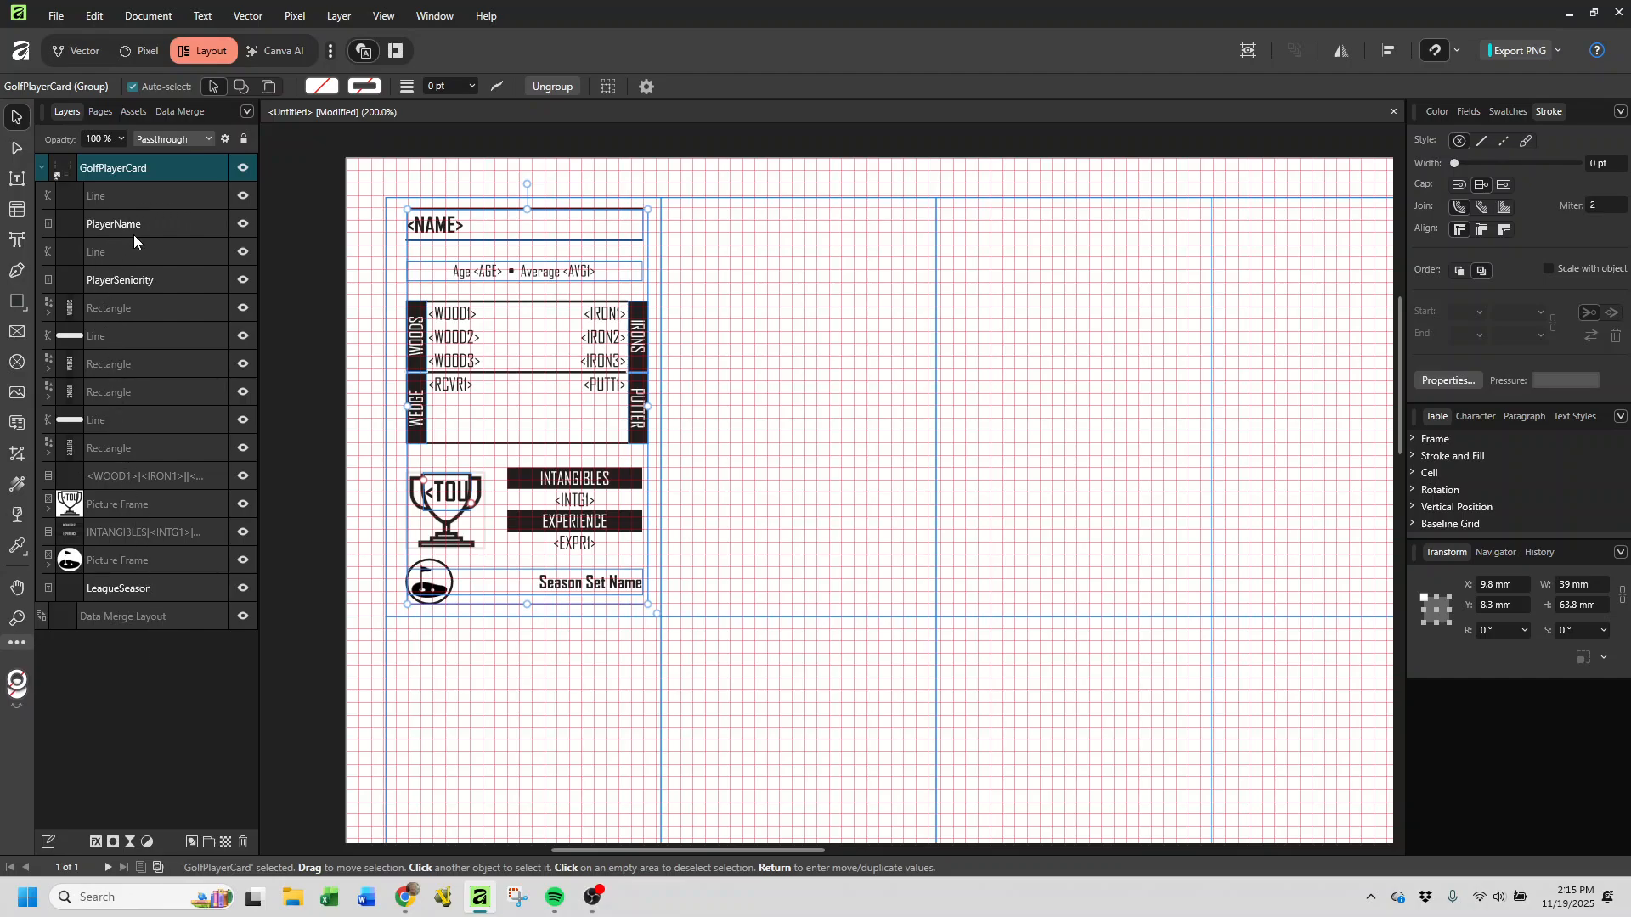
click(114, 196)
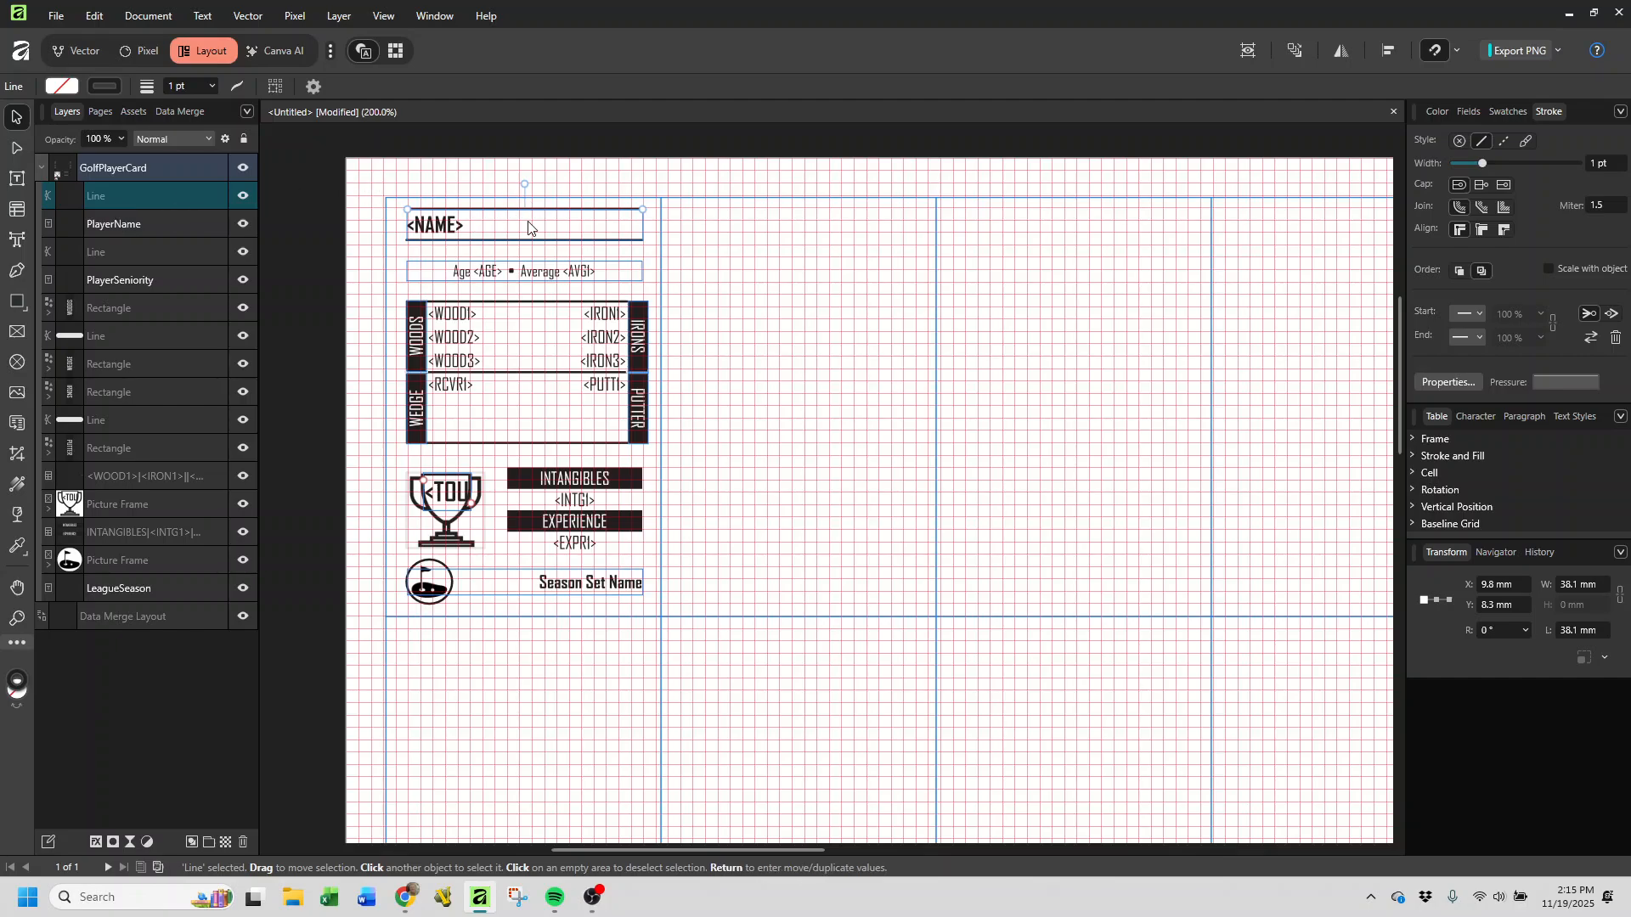
drag(690, 220, 638, 218)
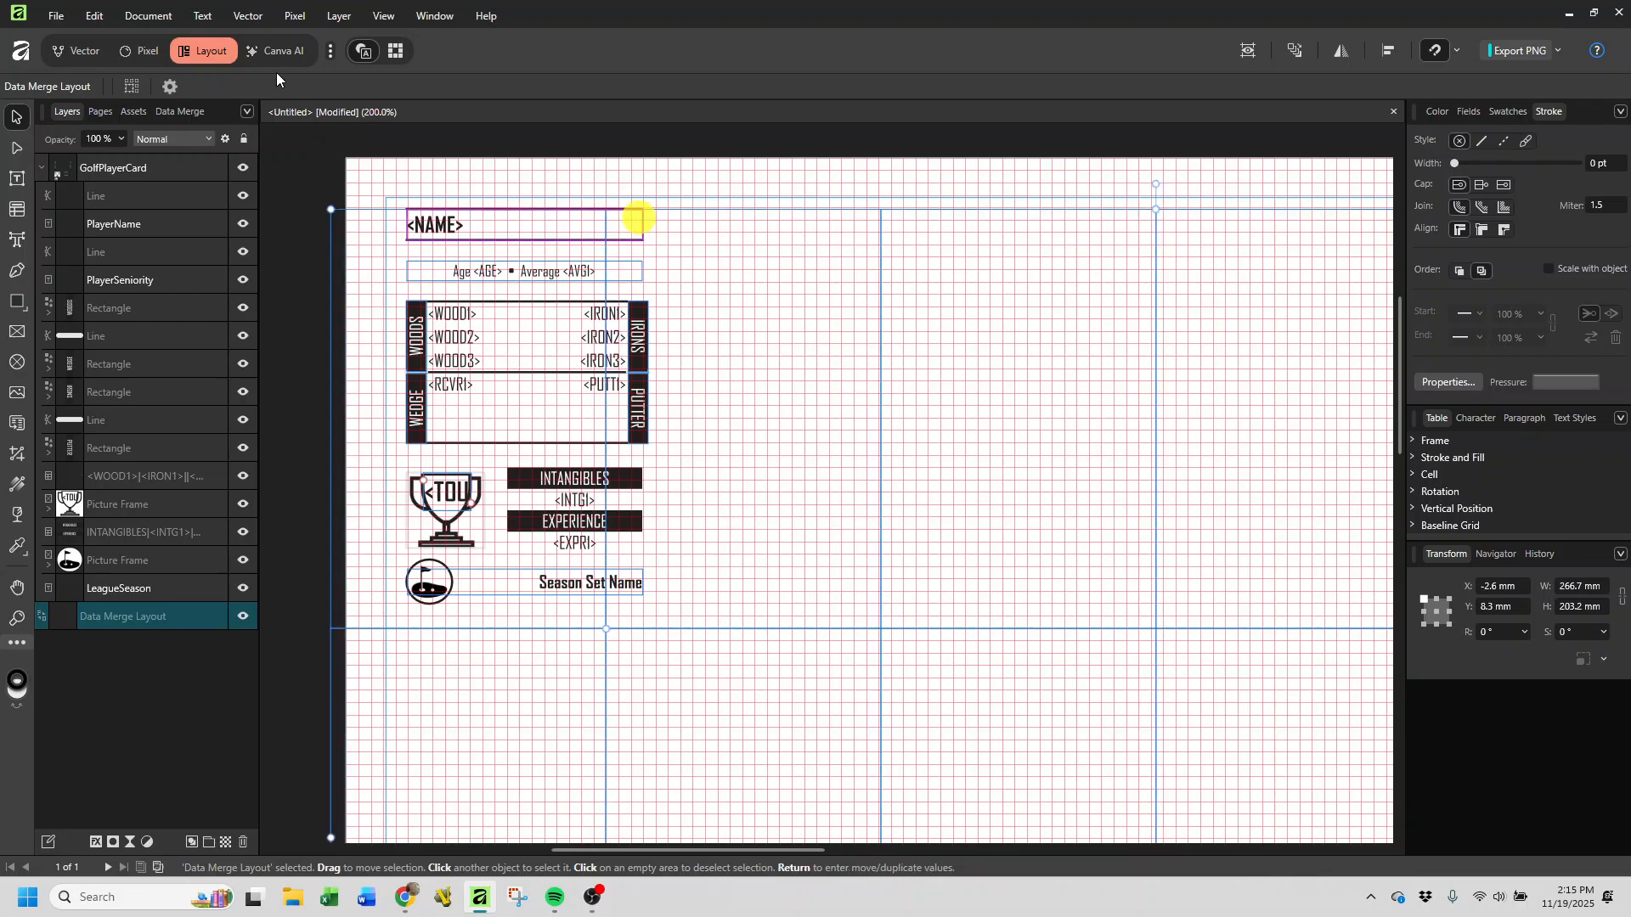
click(83, 12)
click(83, 32)
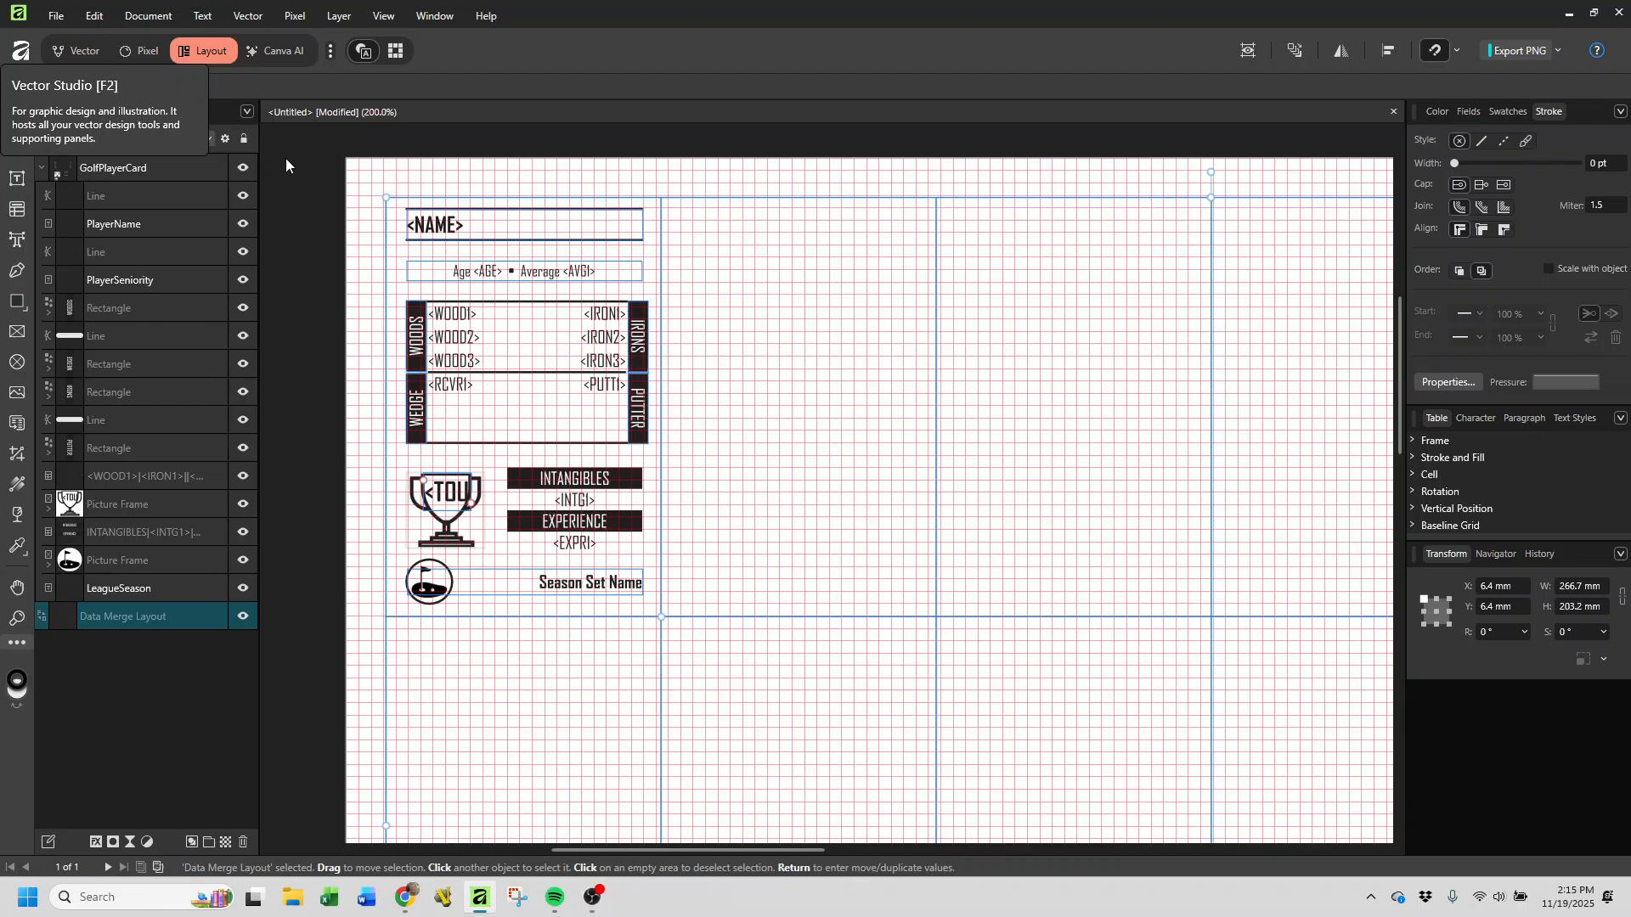
- Inspect the card's top line, the PlayerName text and the short line between the IRONS and PUTTER labels
click(109, 201)
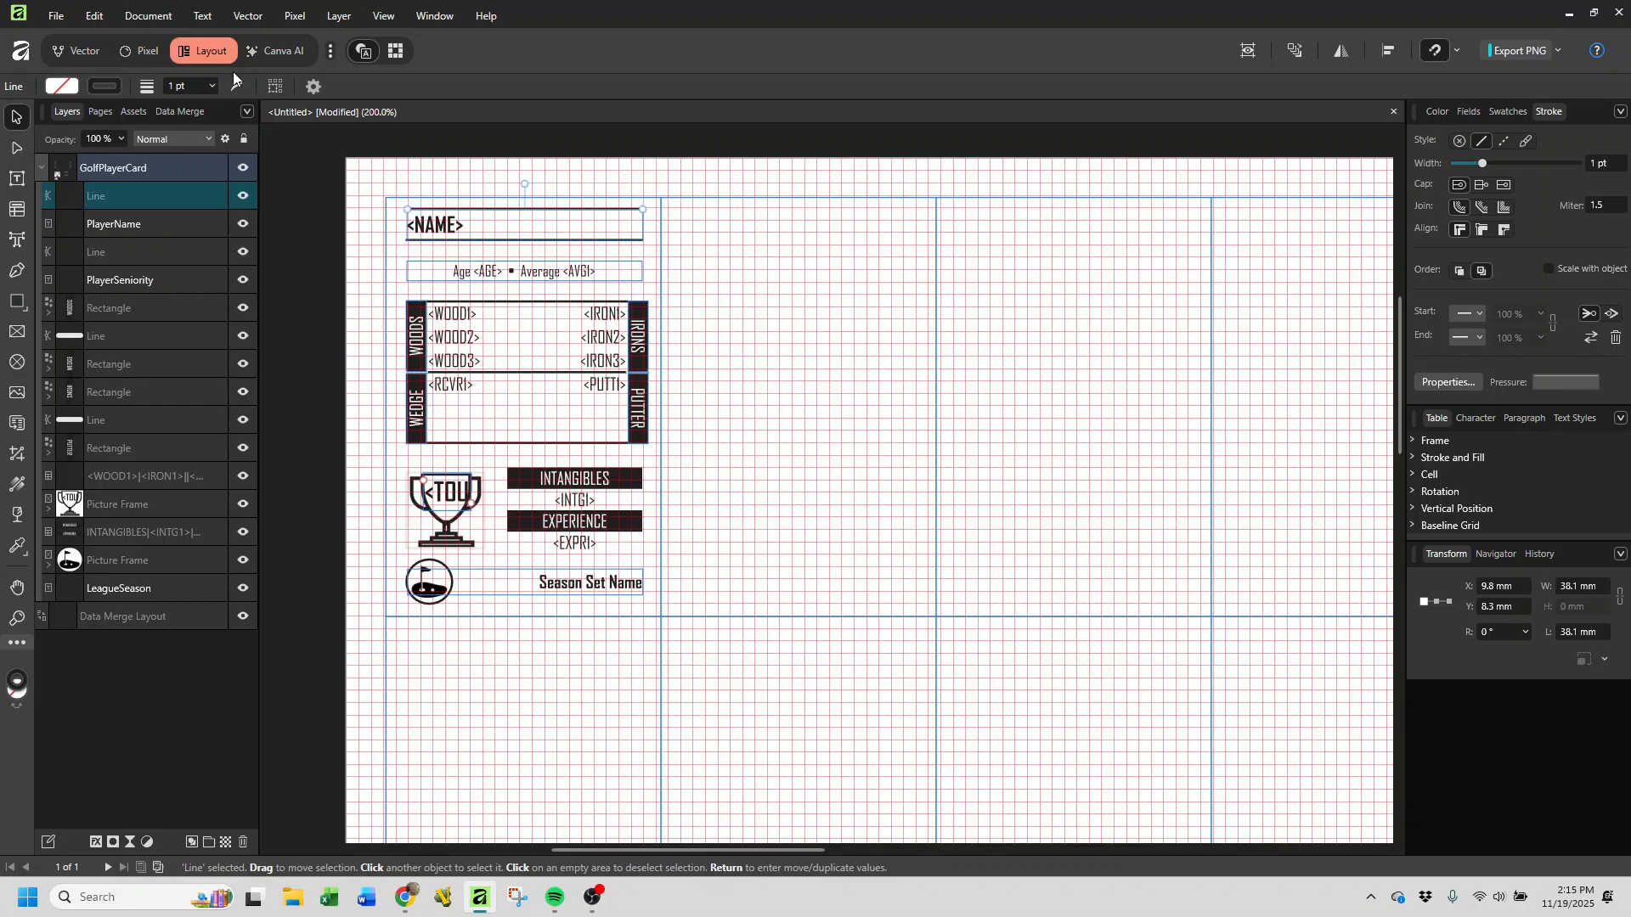
click(109, 224)
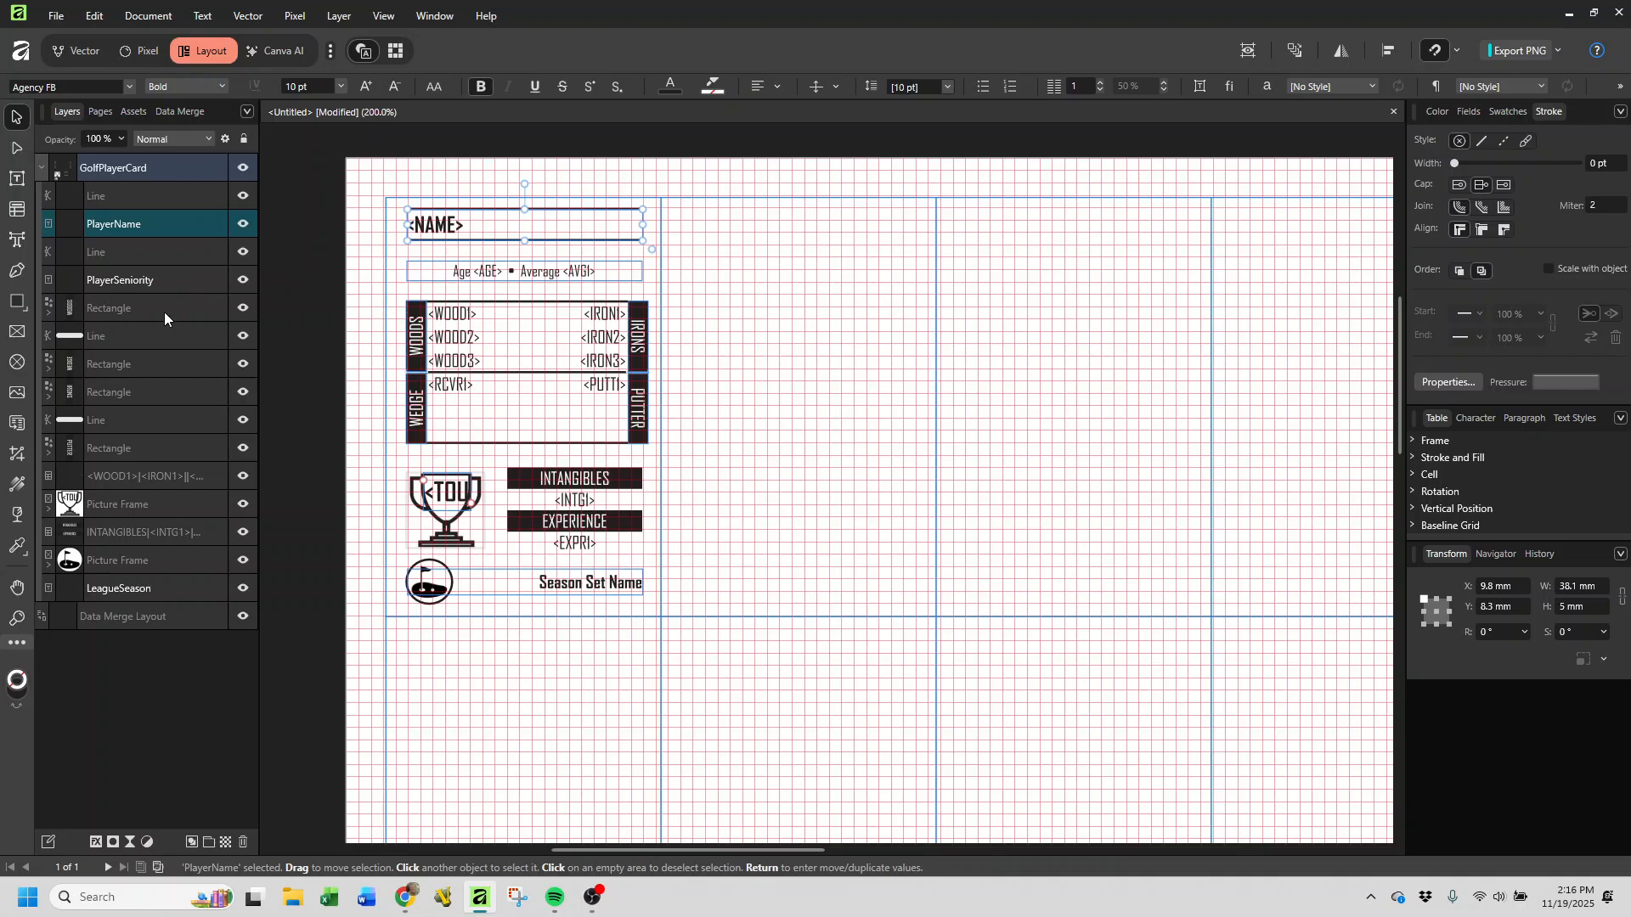
click(114, 430)
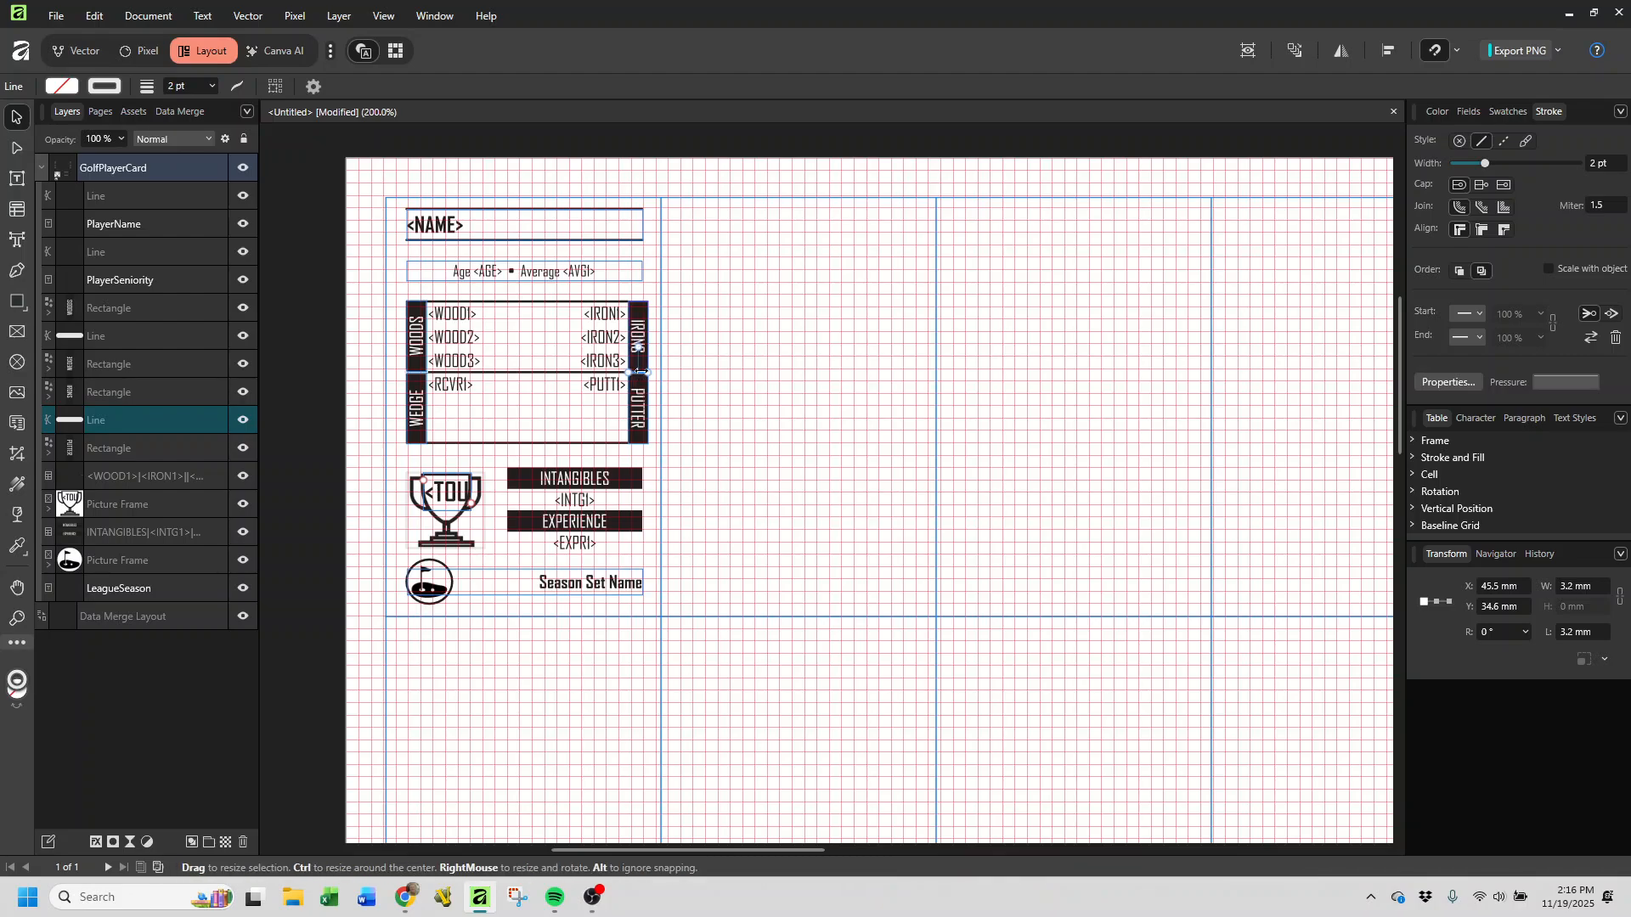
- Examine the trophy picture frame and its nested <TOURNEY> text, and collapse the GolfPlayerCard group
click(119, 508)
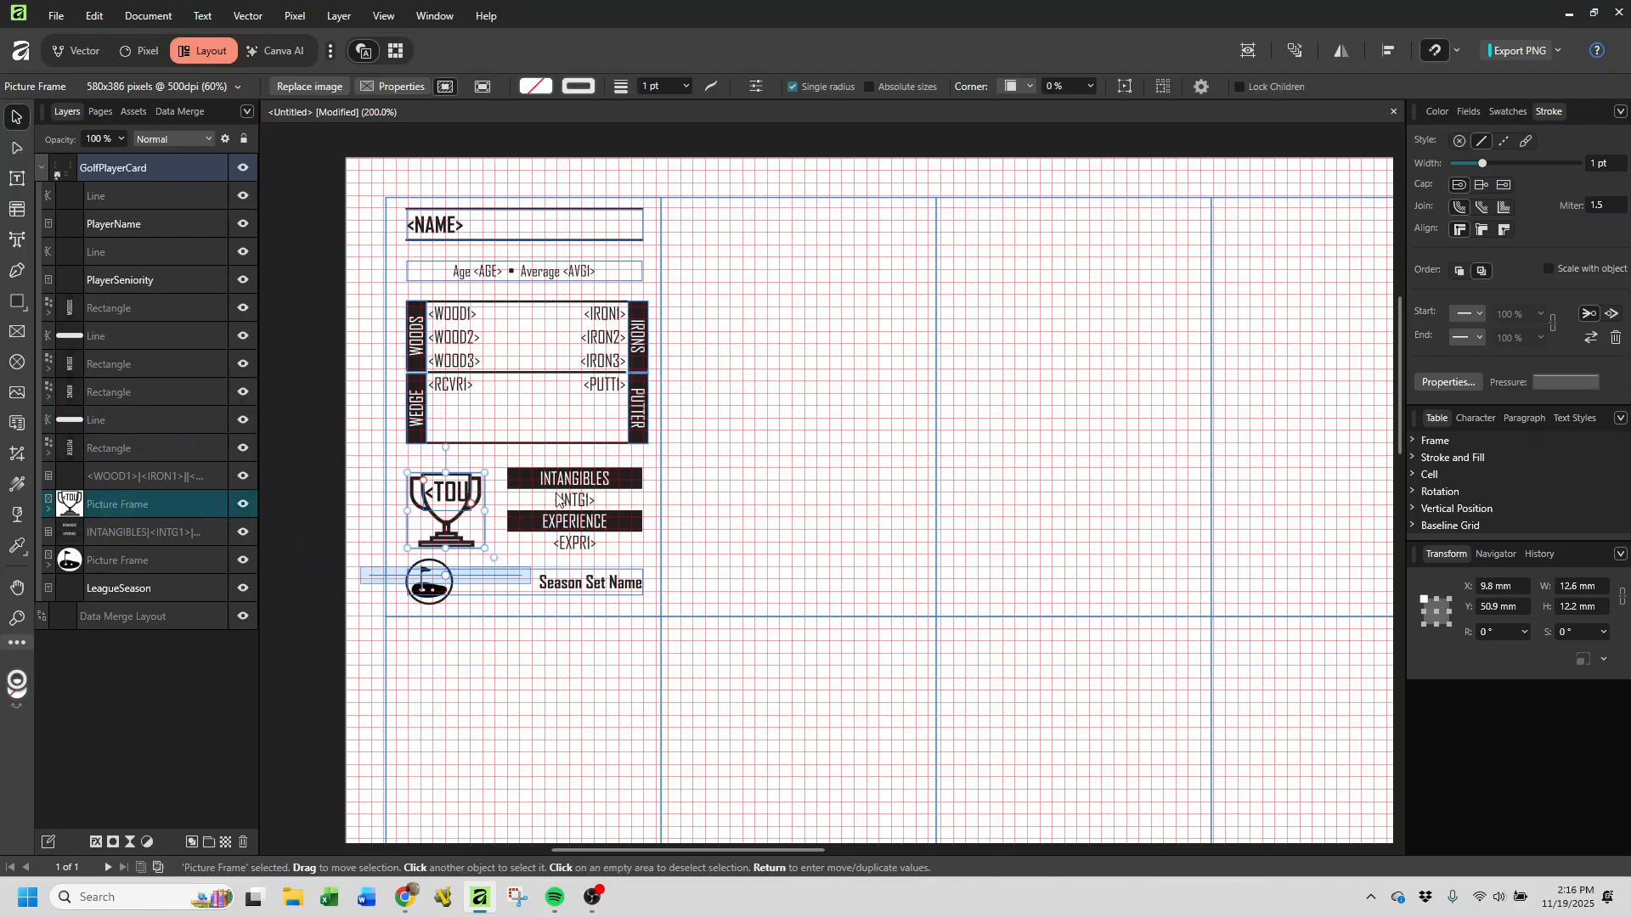
click(47, 510)
drag(177, 539, 145, 564)
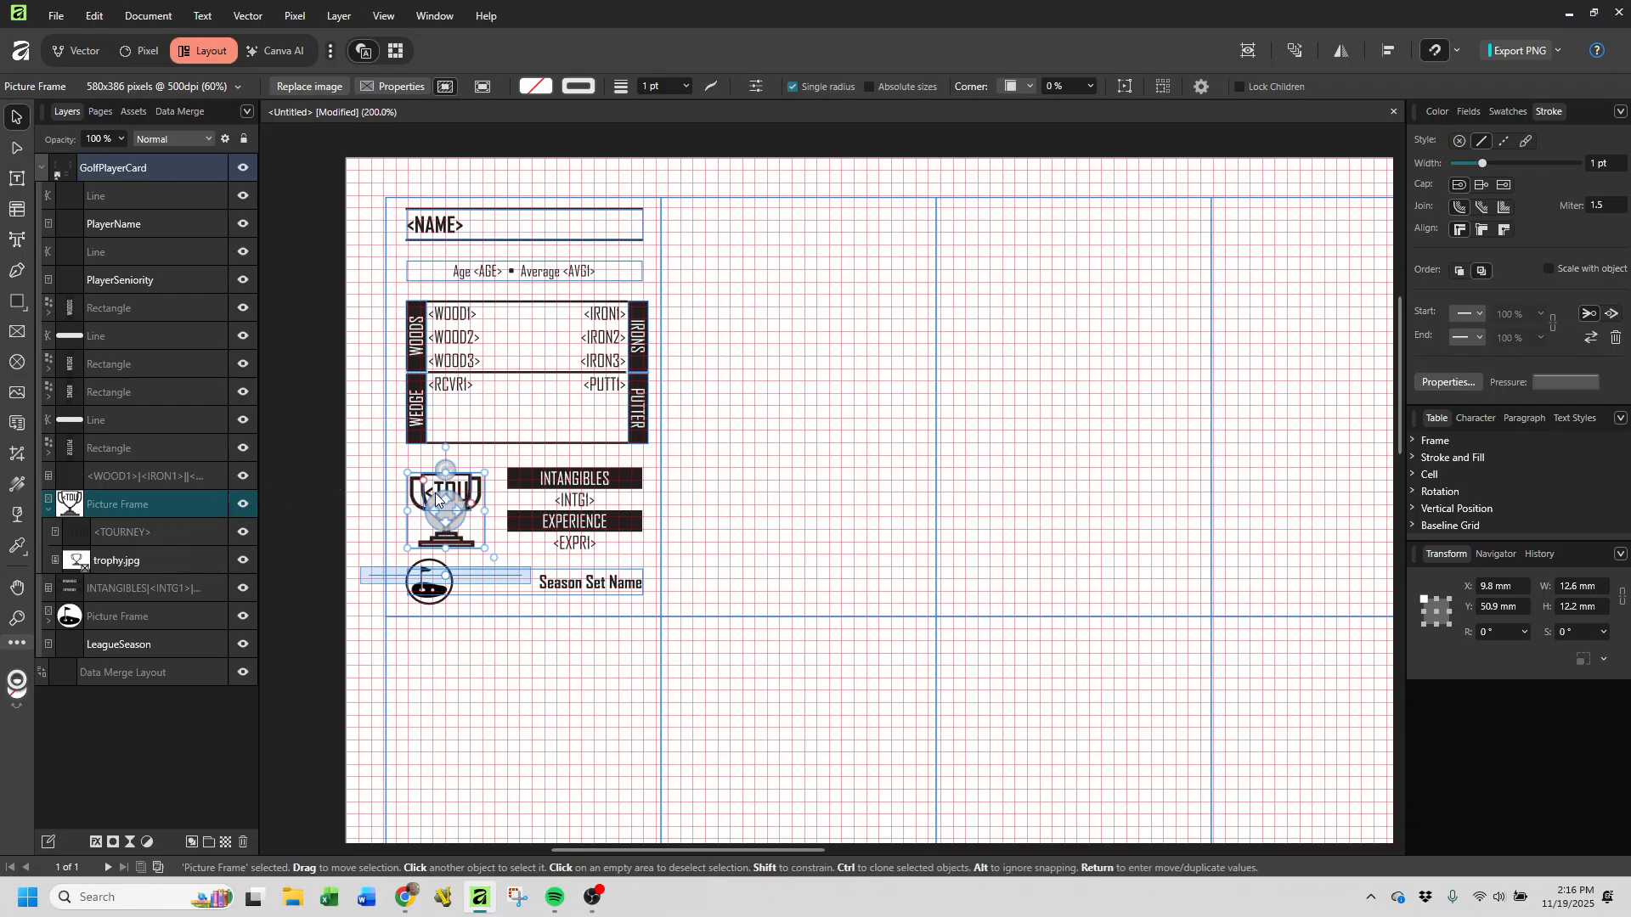
click(155, 533)
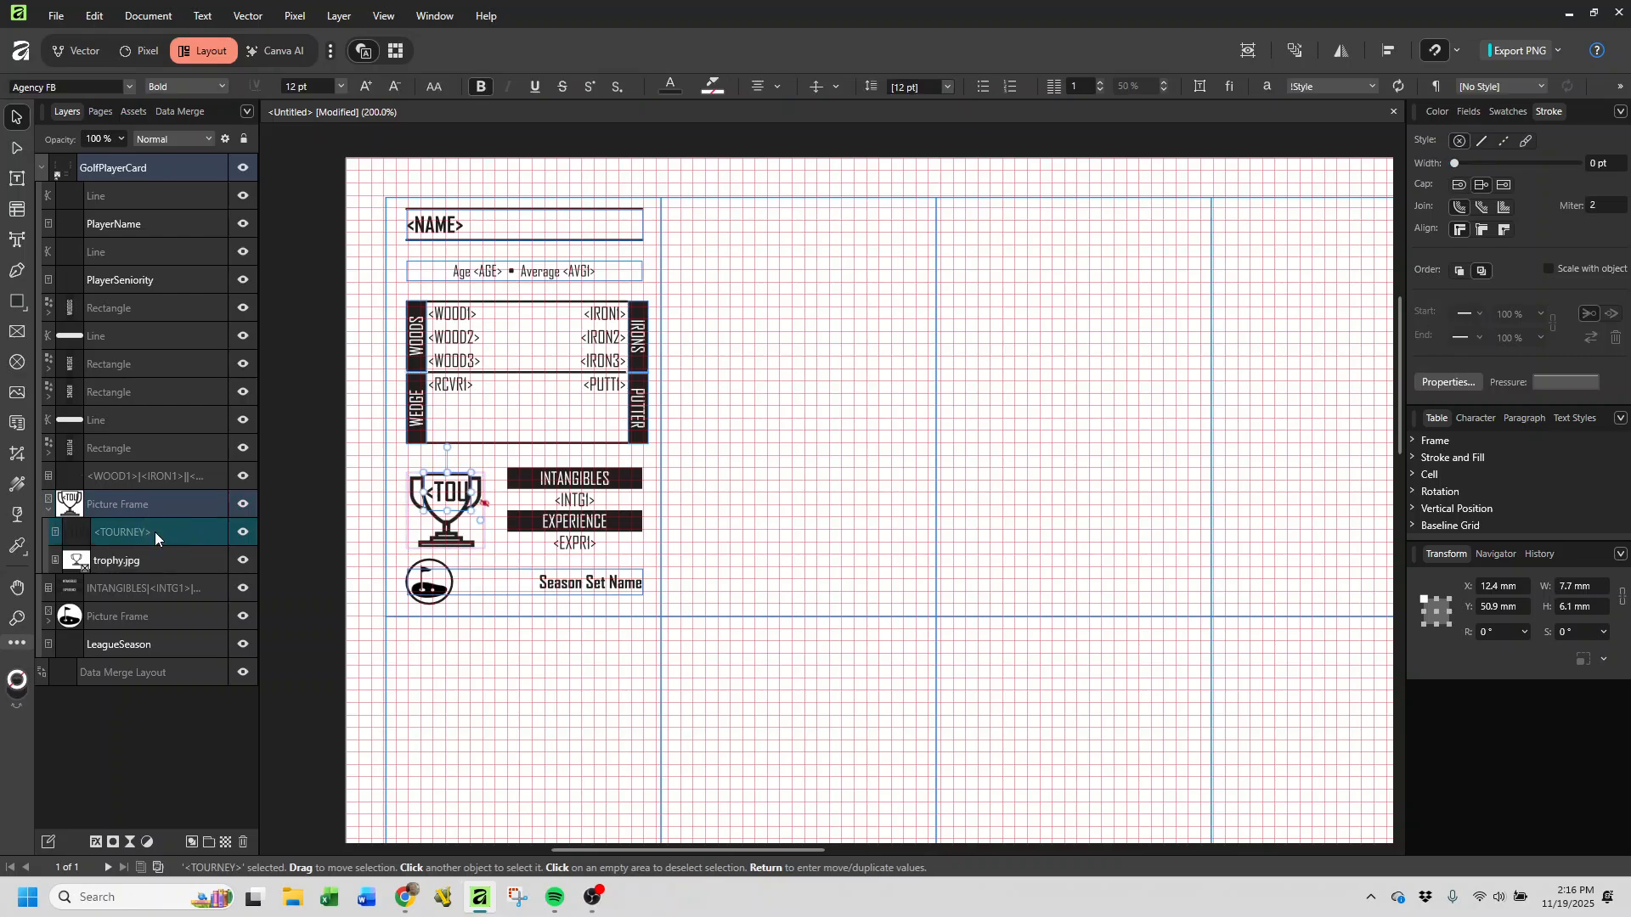
click(124, 496)
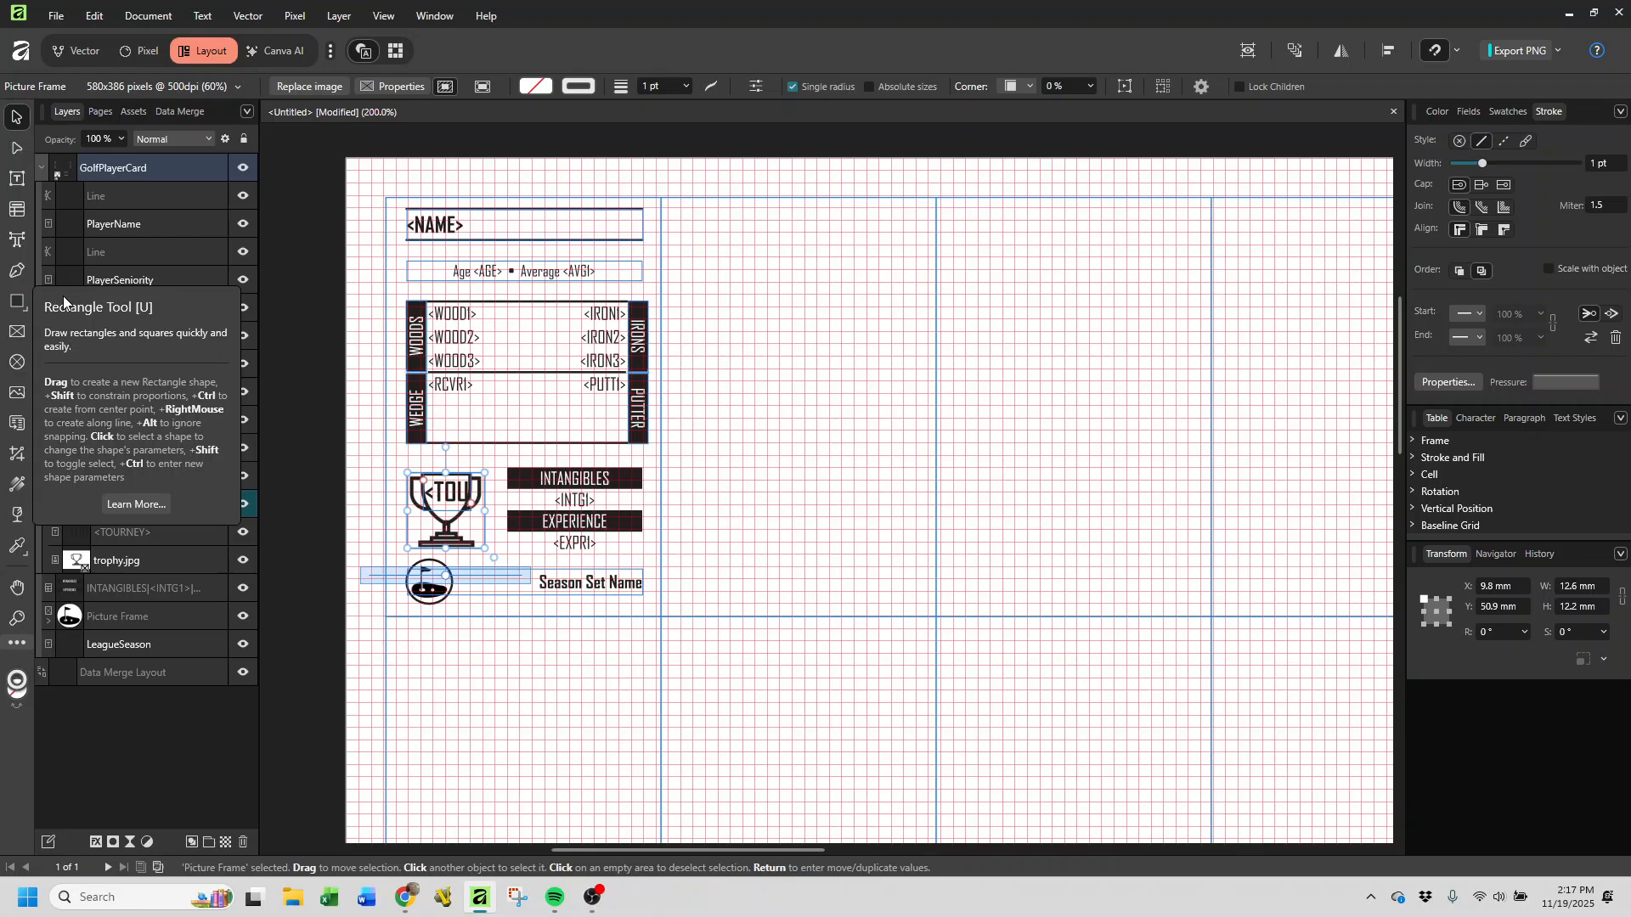
click(13, 144)
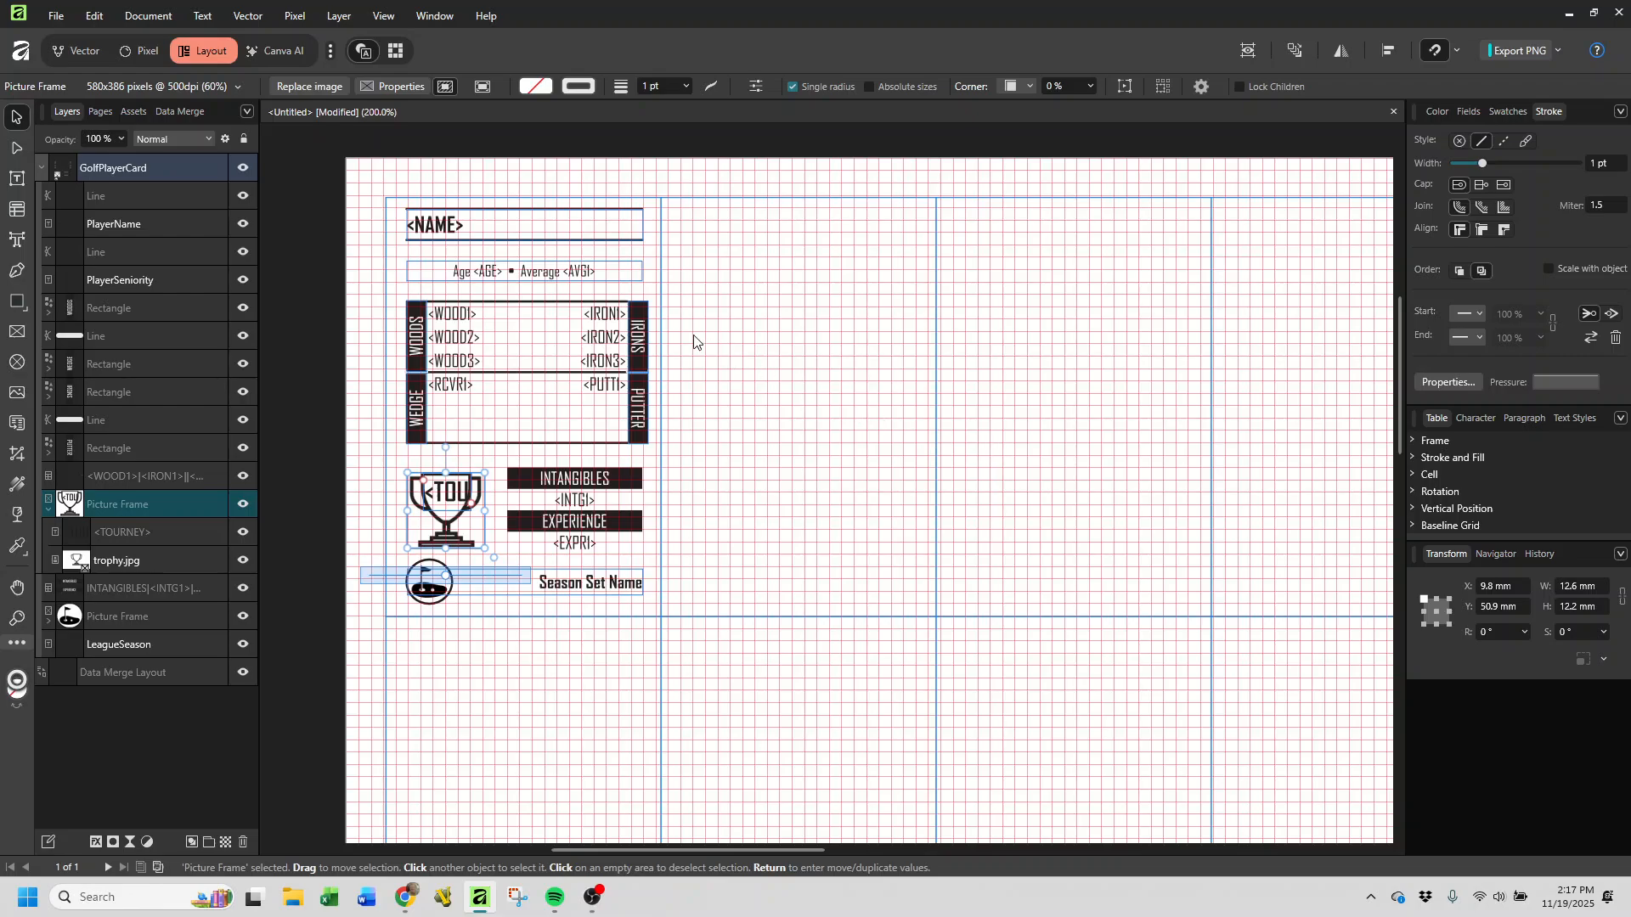
click(40, 173)
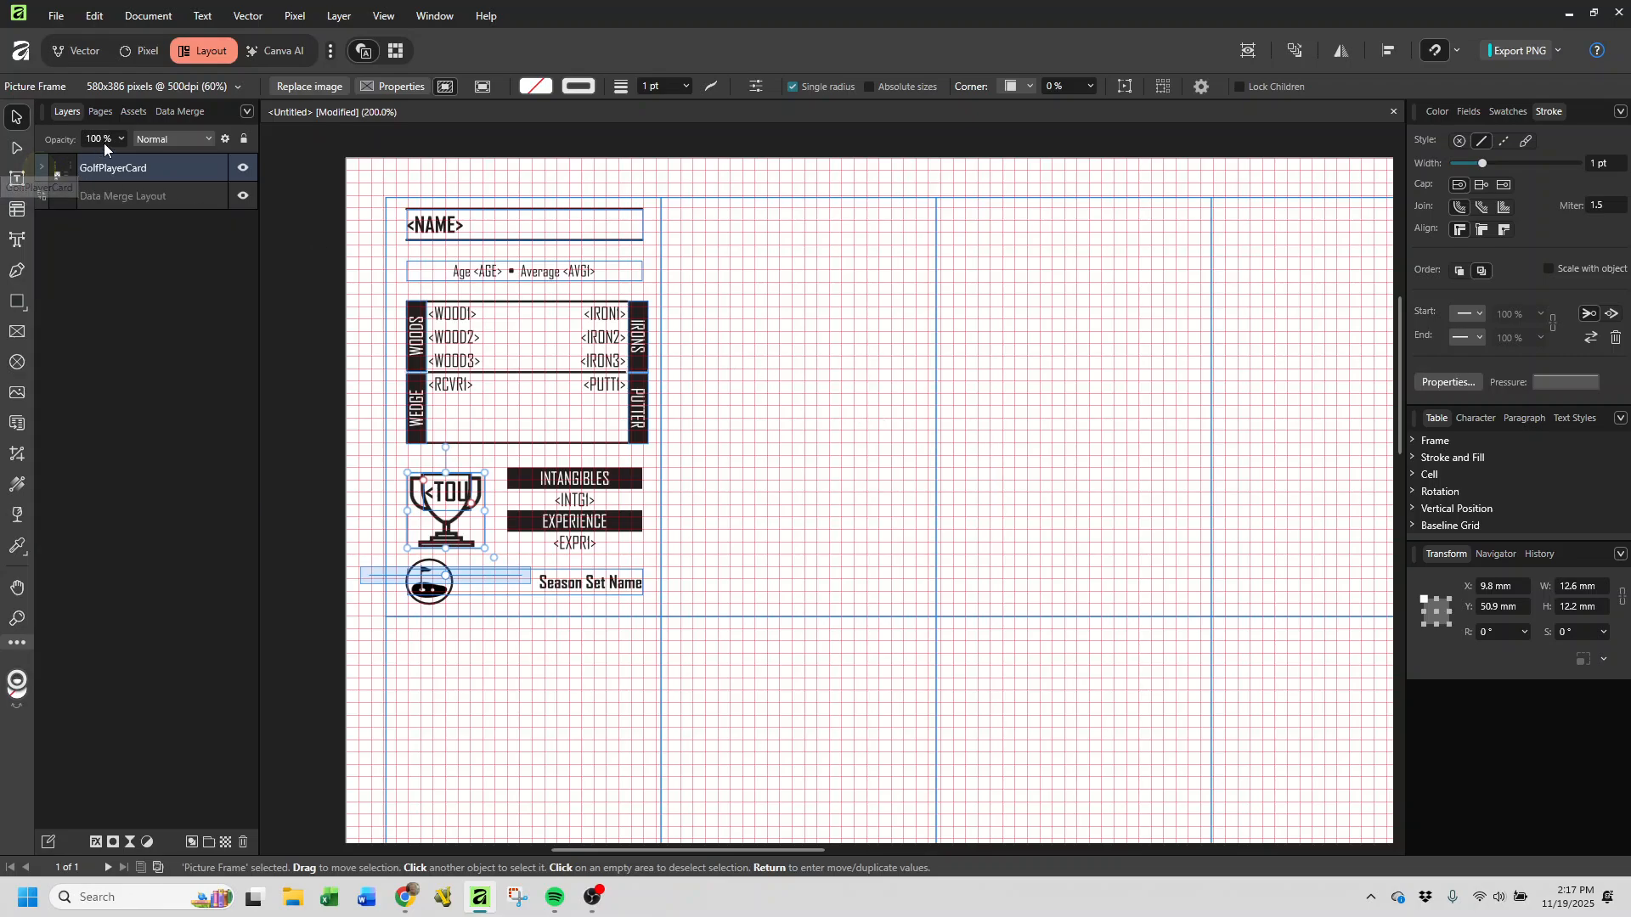
- Place the HockeyPlayerCard asset in the grid cell beside the golf card and the RaceDriverCards asset in the third cell
click(133, 112)
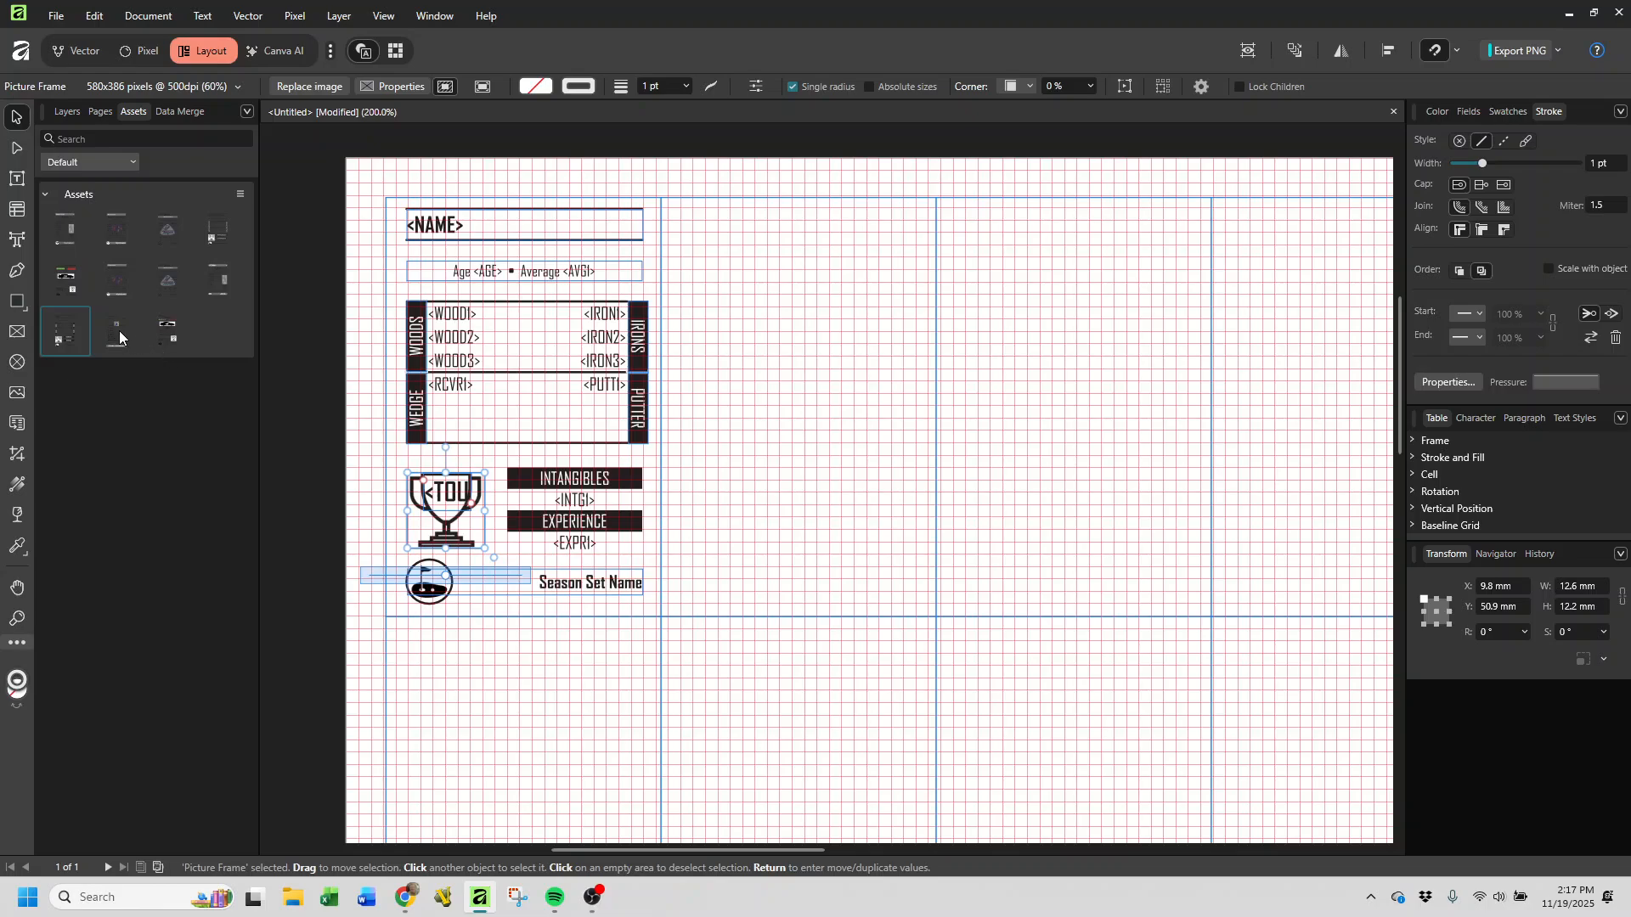
drag(119, 329, 805, 392)
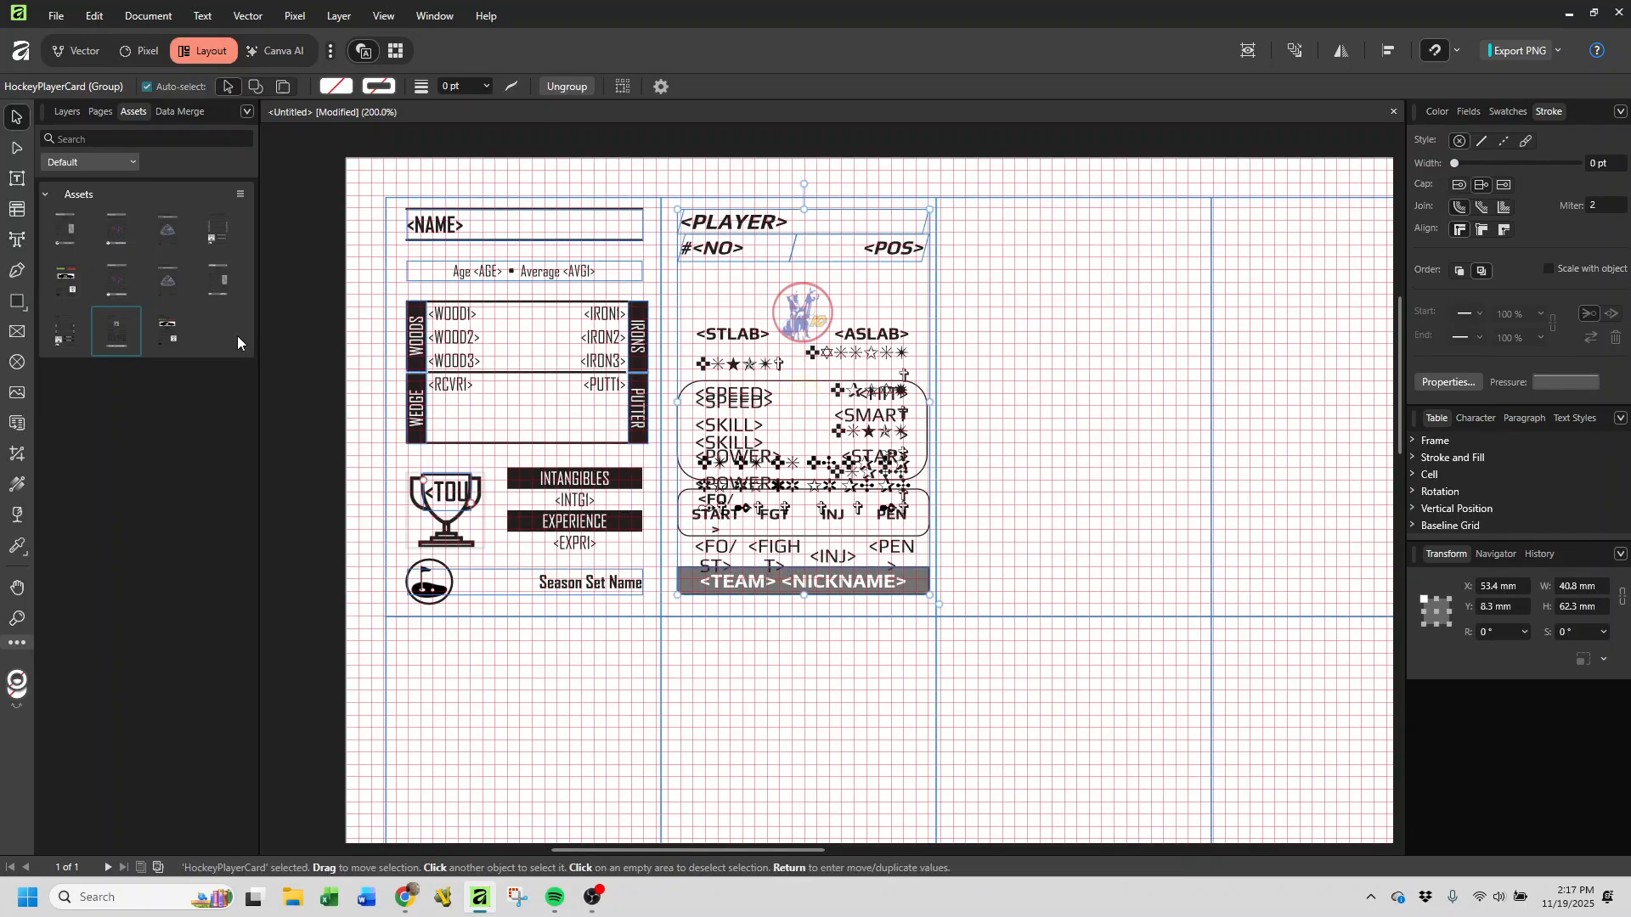
drag(160, 330, 1098, 390)
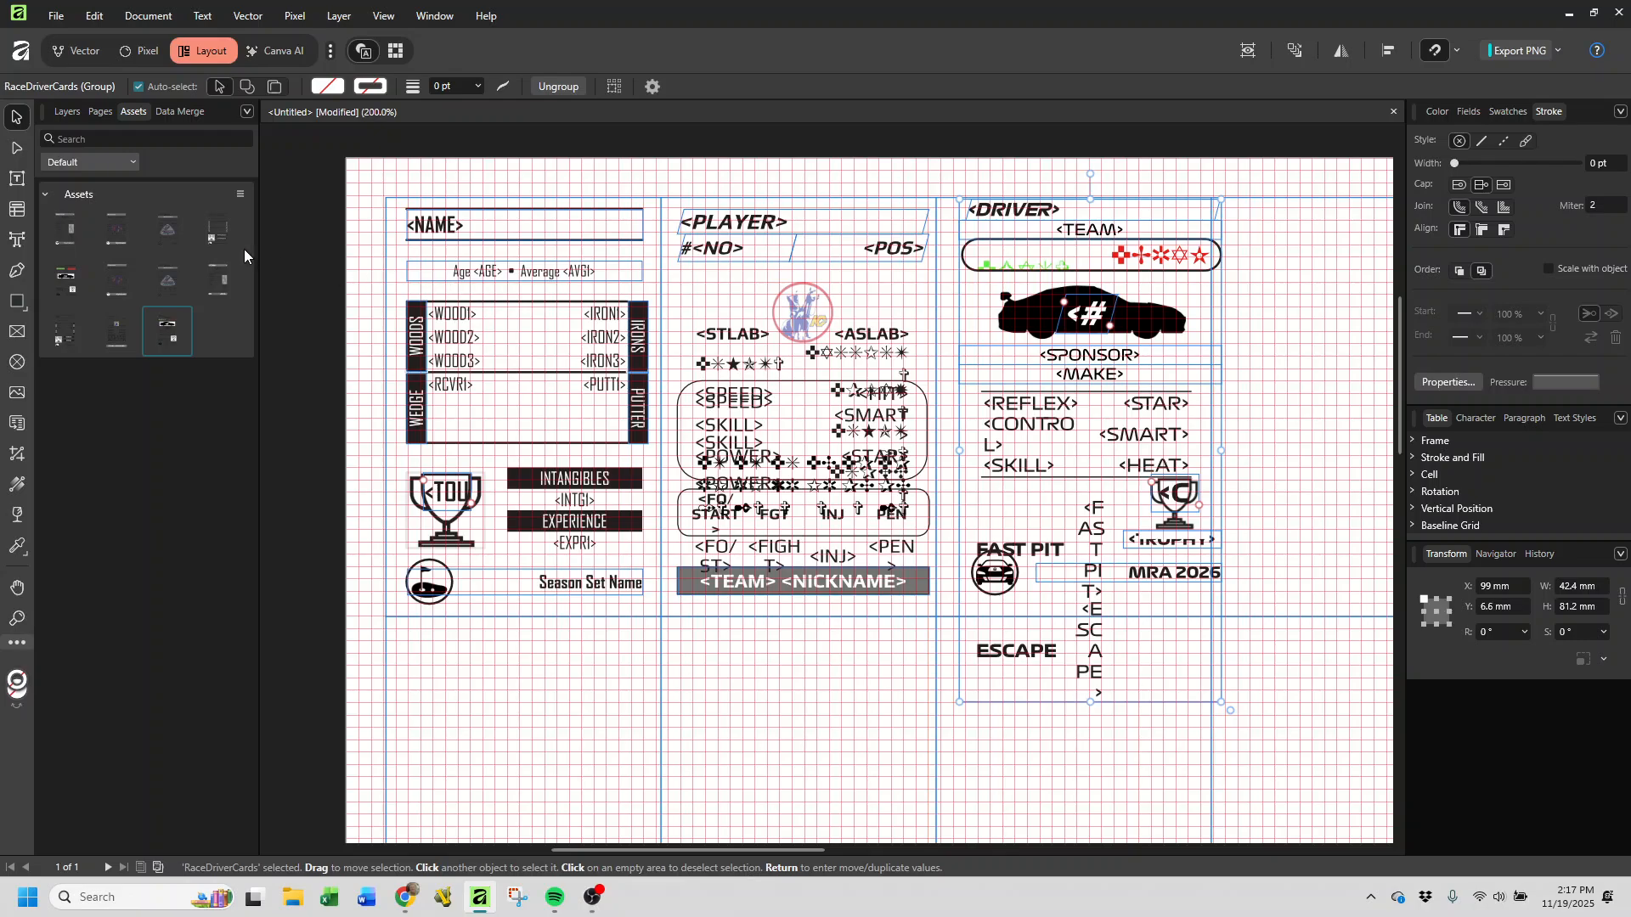
- Place the BaseballPlayerCard asset directly below the golf card, in the first cell of the second row
drag(226, 264, 262, 363)
drag(471, 695, 522, 798)
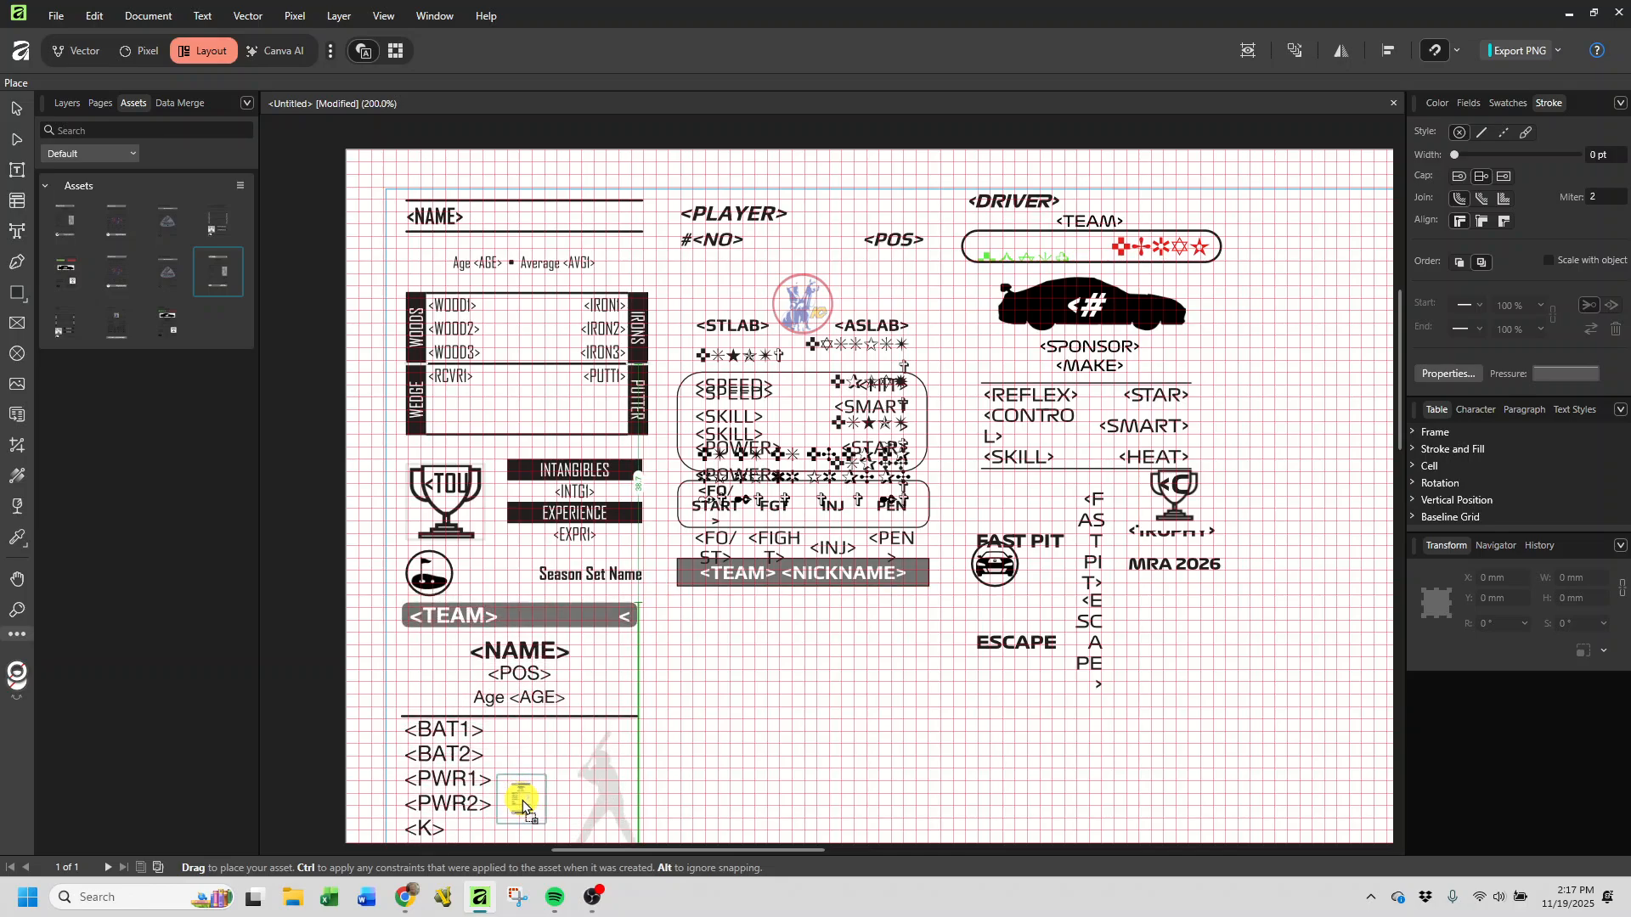
scroll(757, 637, down, 3)
scroll(757, 637, down, 3)
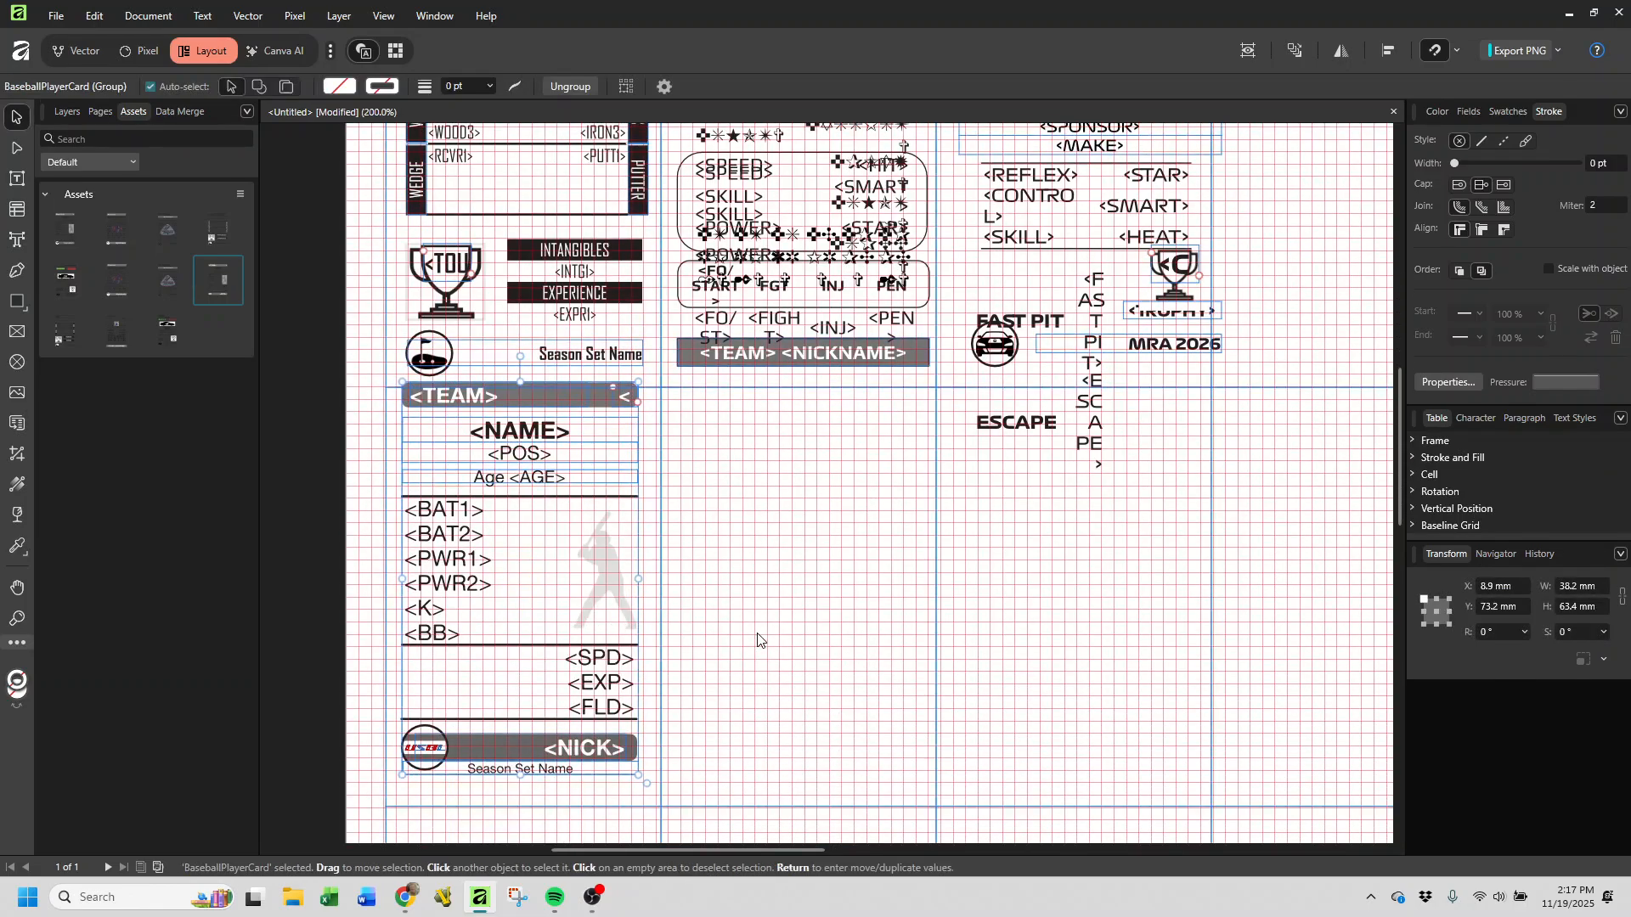
- Place the LacrossePlayerCard asset below the hockey card and move it into the second-row cell at about X 52.6 mm, Y 76.2 mm
scroll(757, 637, up, 7)
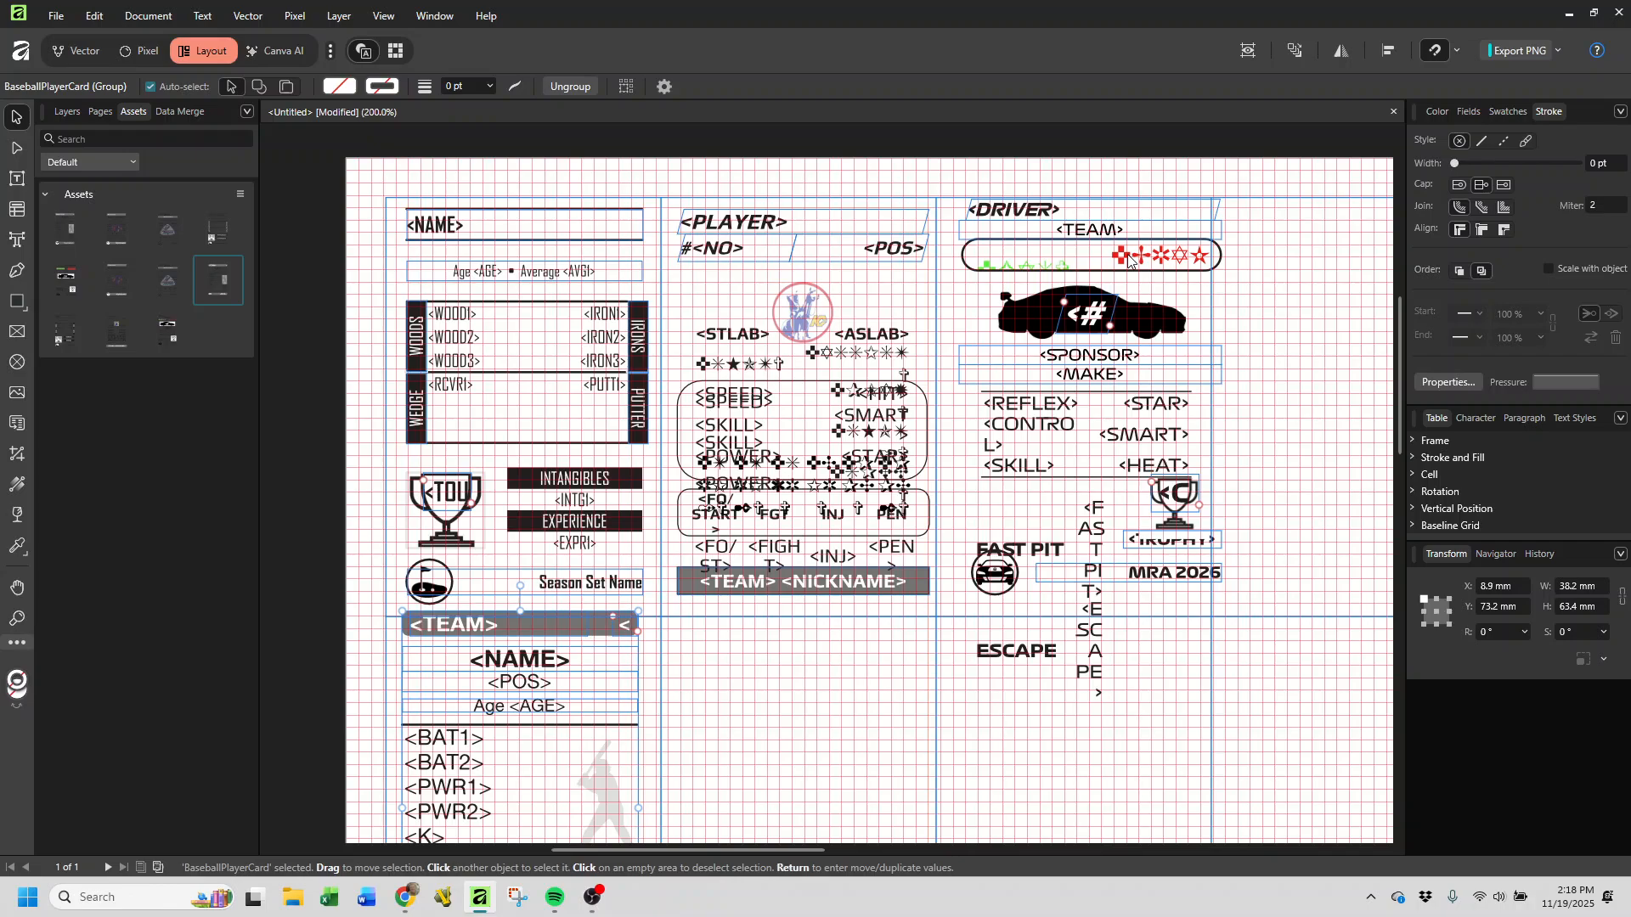
scroll(599, 529, down, 2)
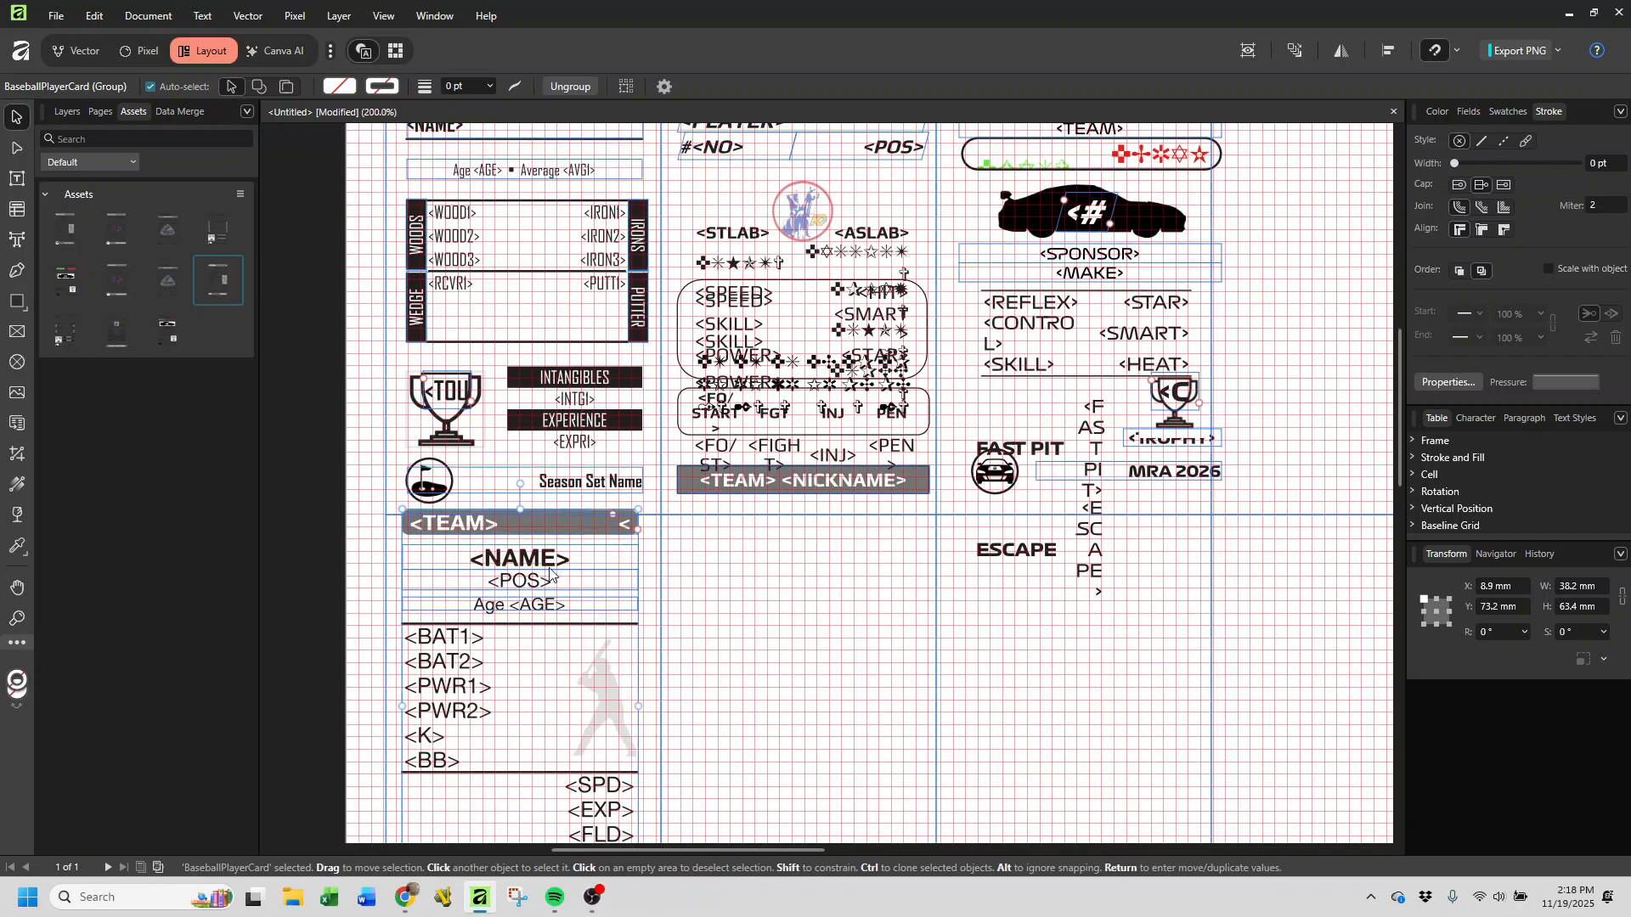
scroll(596, 633, down, 2)
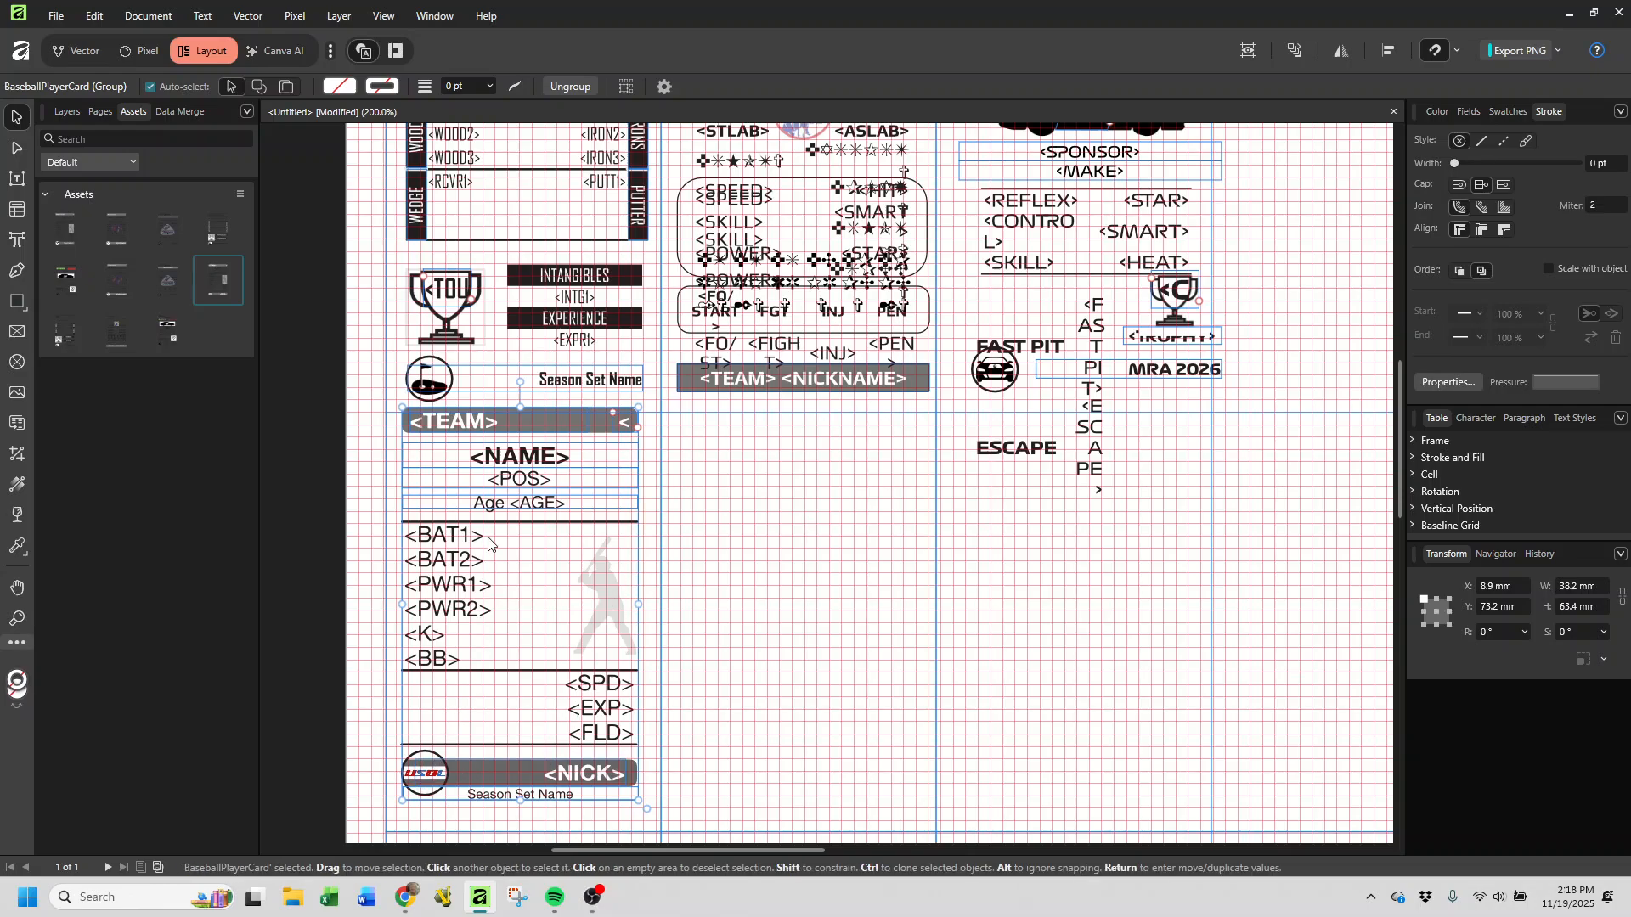
scroll(537, 671, up, 3)
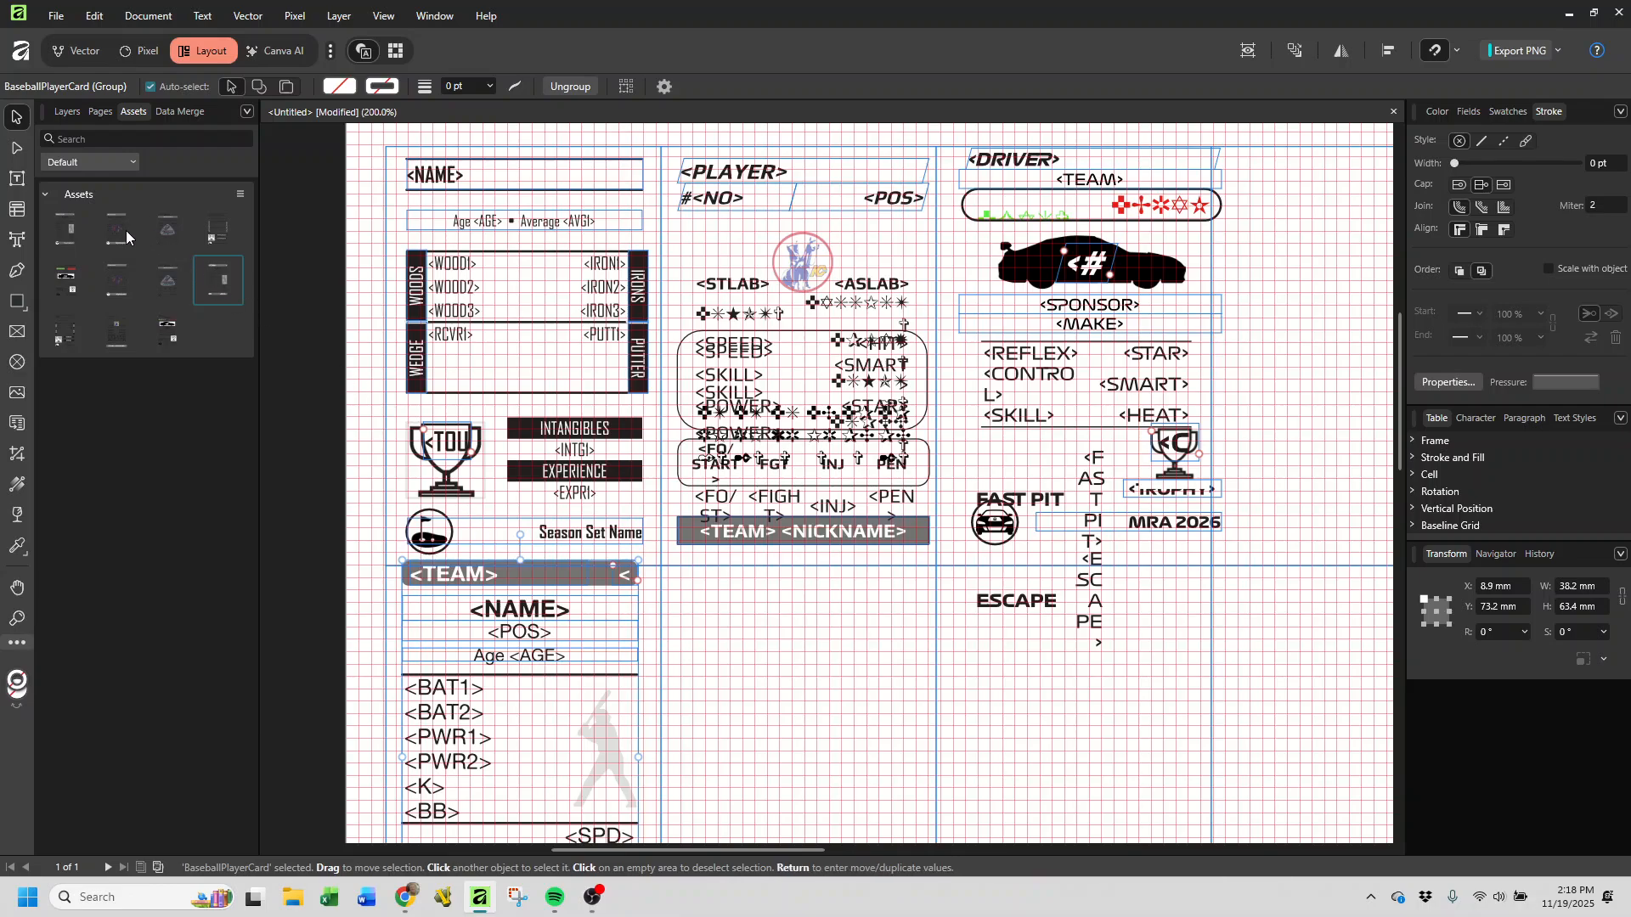
drag(123, 229, 802, 708)
scroll(889, 643, down, 3)
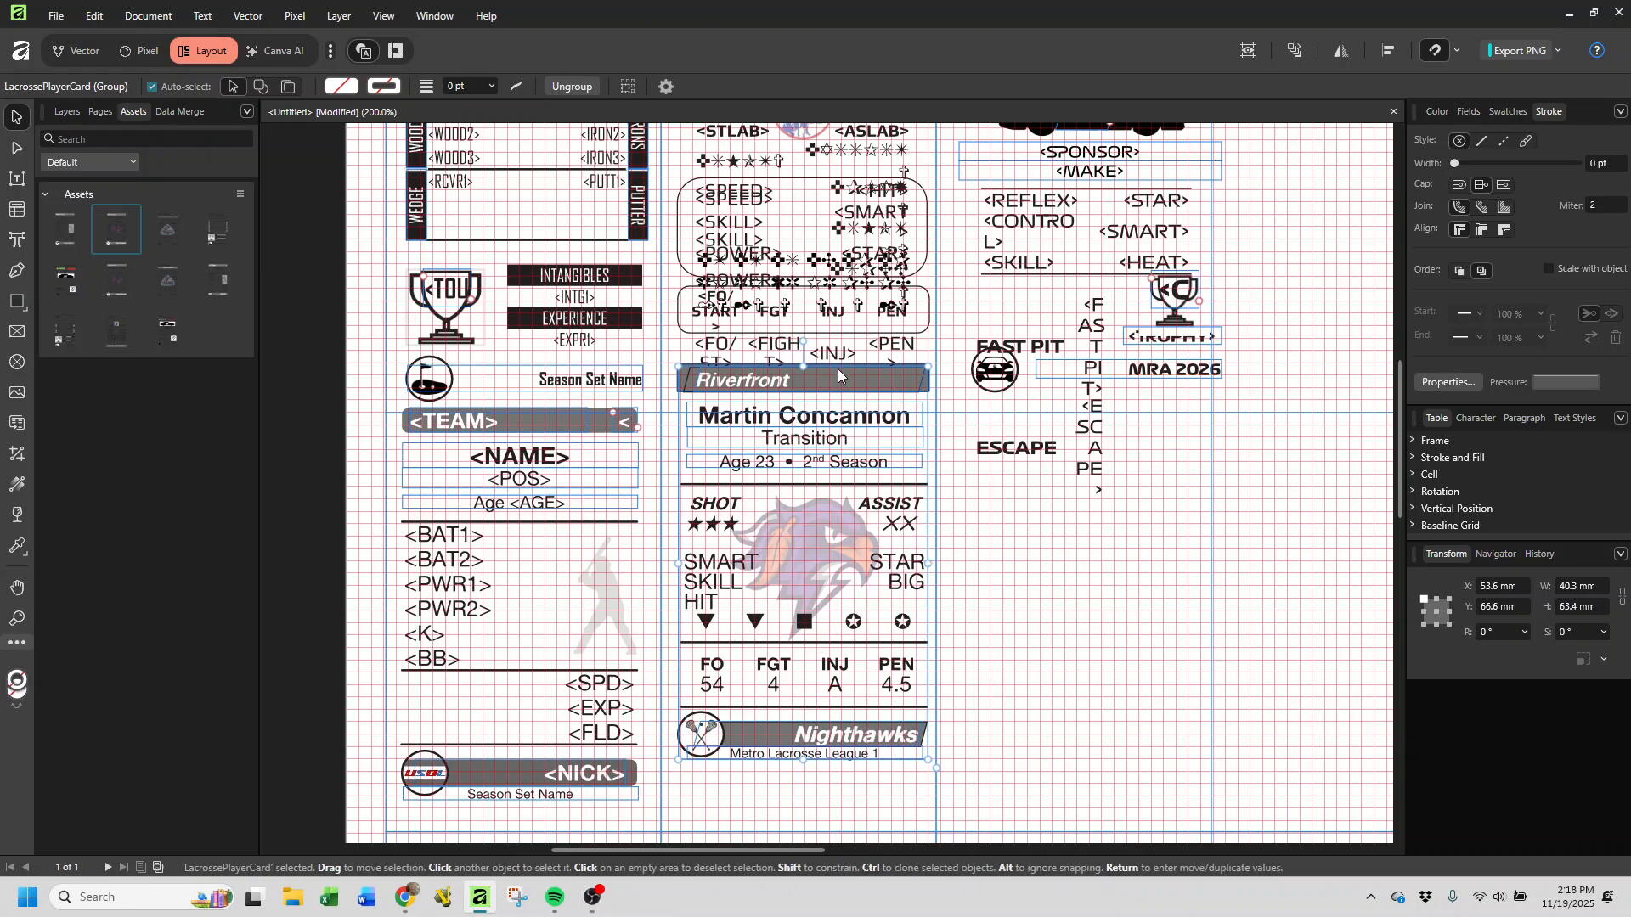
drag(837, 369, 830, 433)
scroll(1020, 523, up, 4)
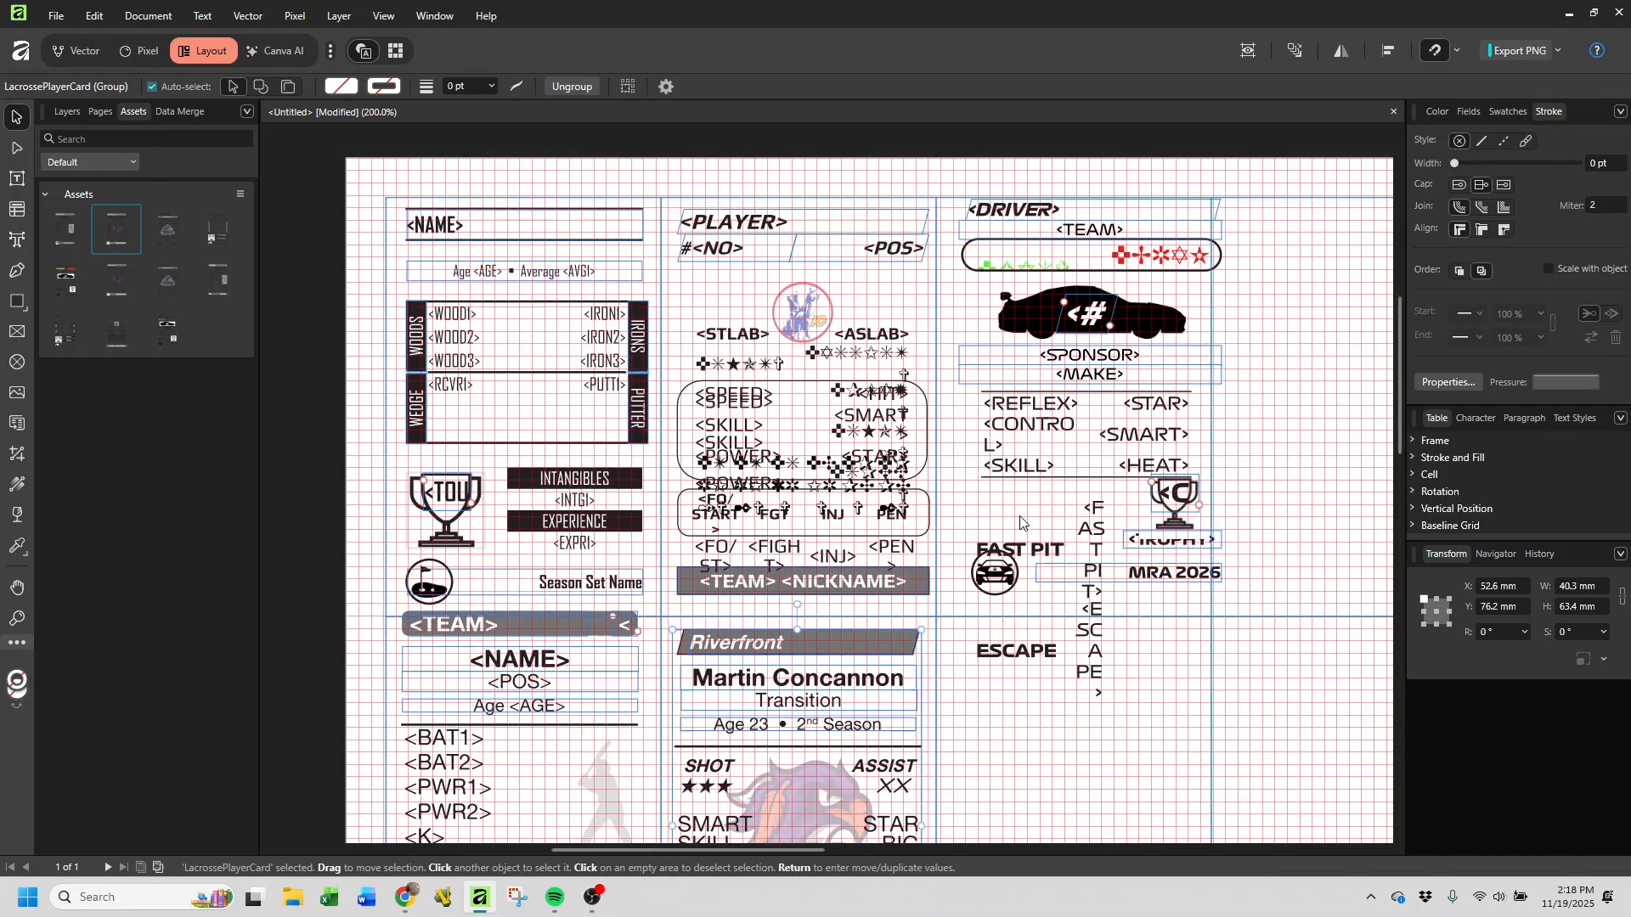
scroll(1020, 522, down, 2)
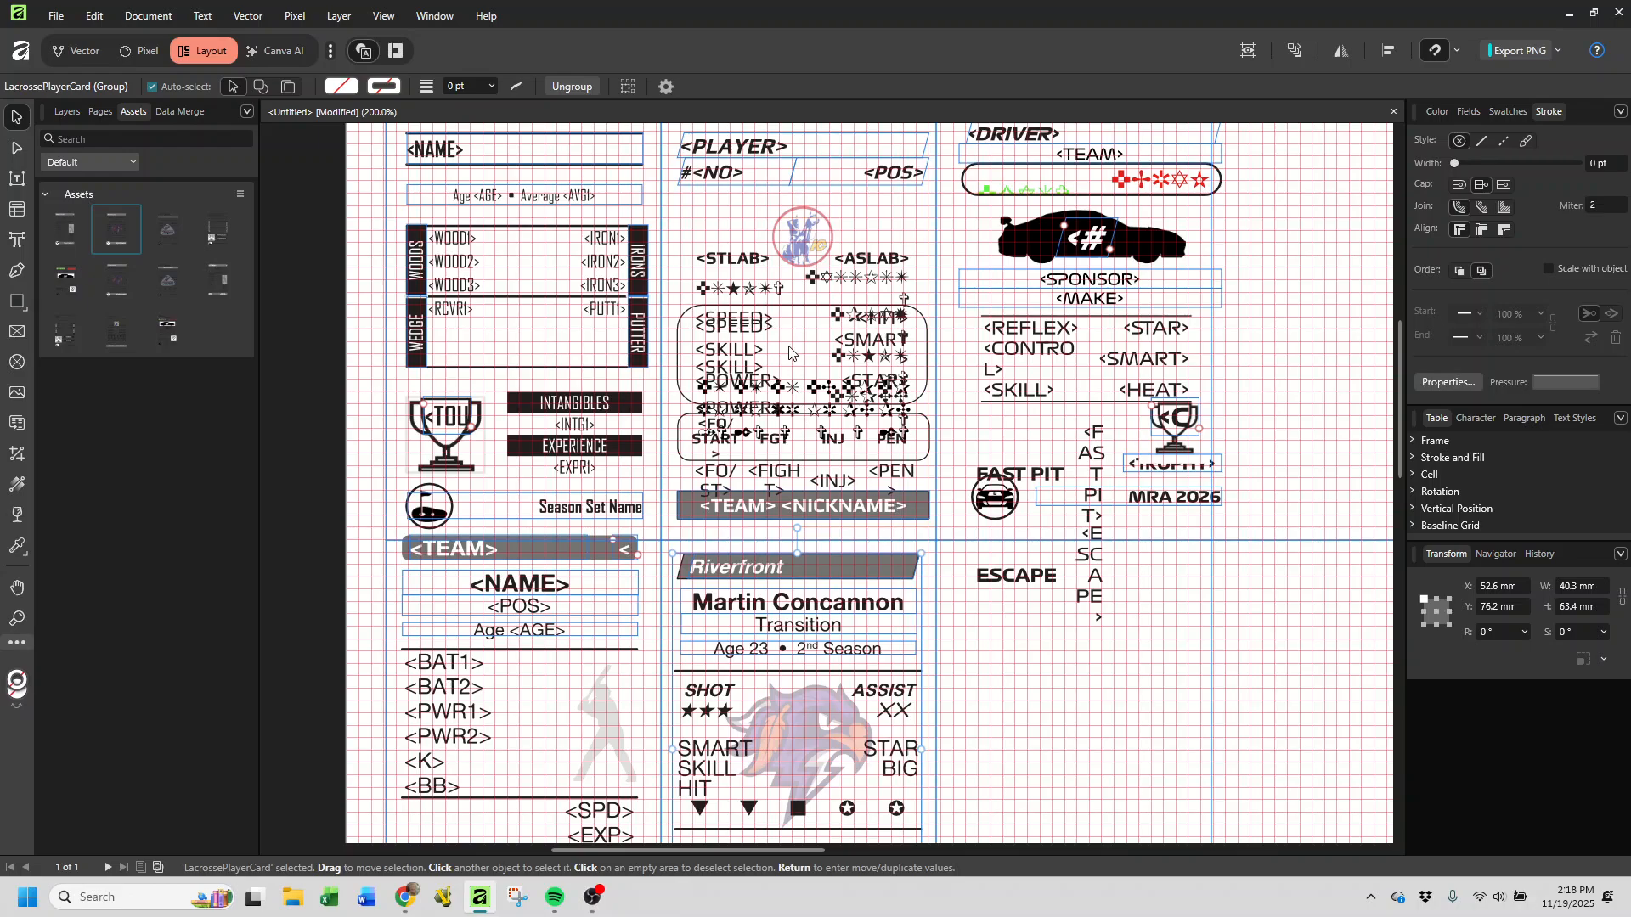
scroll(790, 357, down, 5)
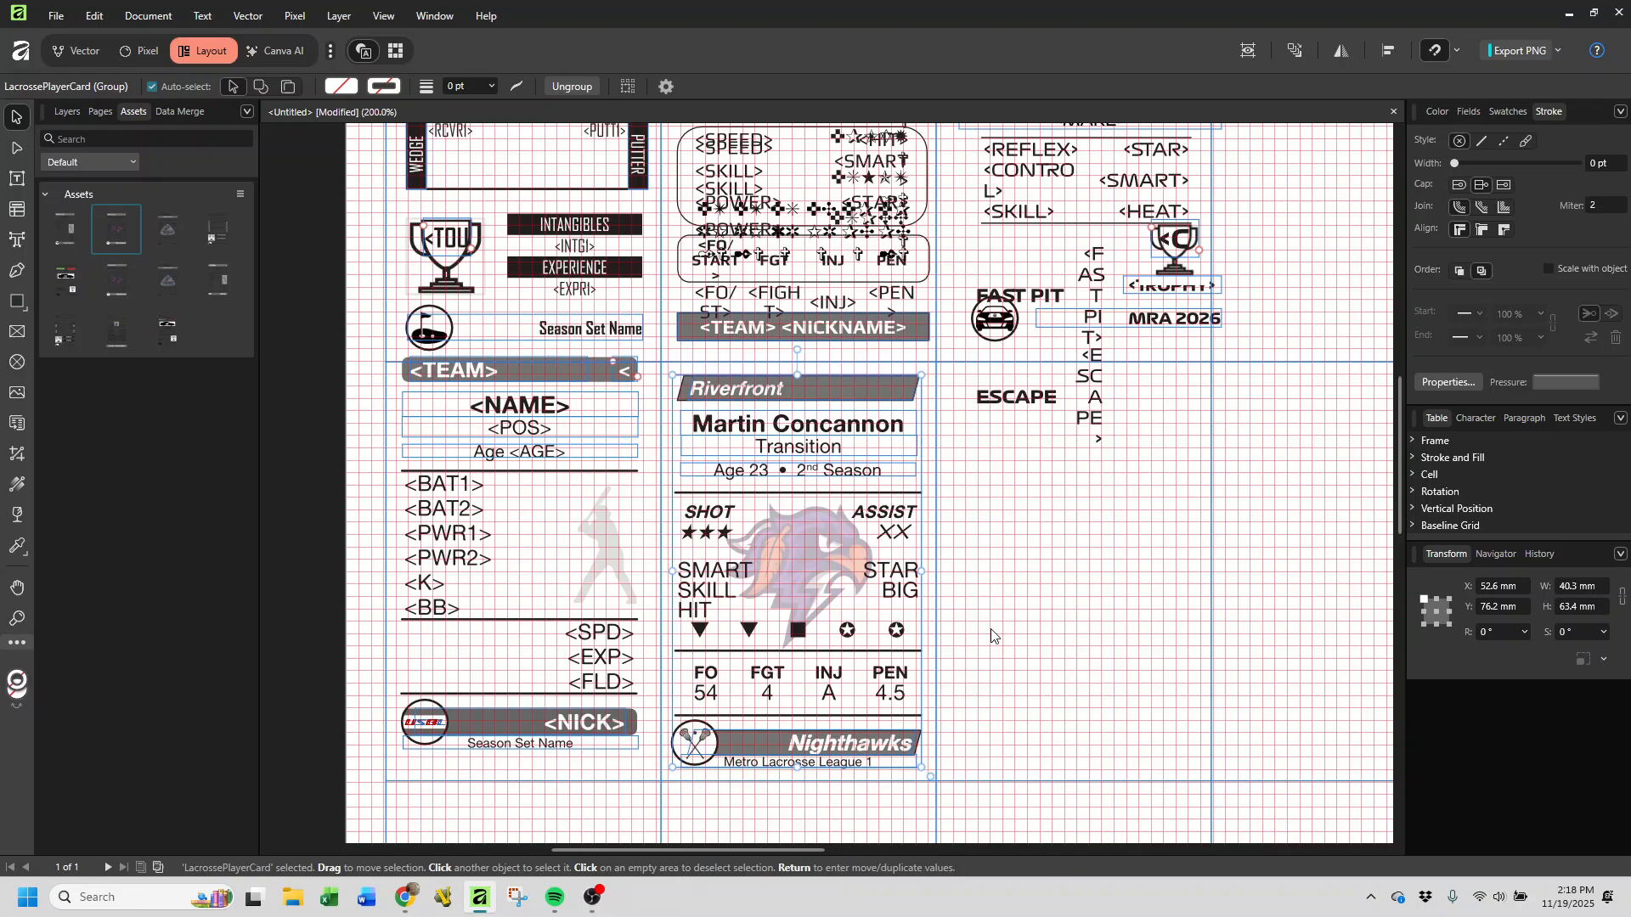
scroll(1051, 527, up, 1)
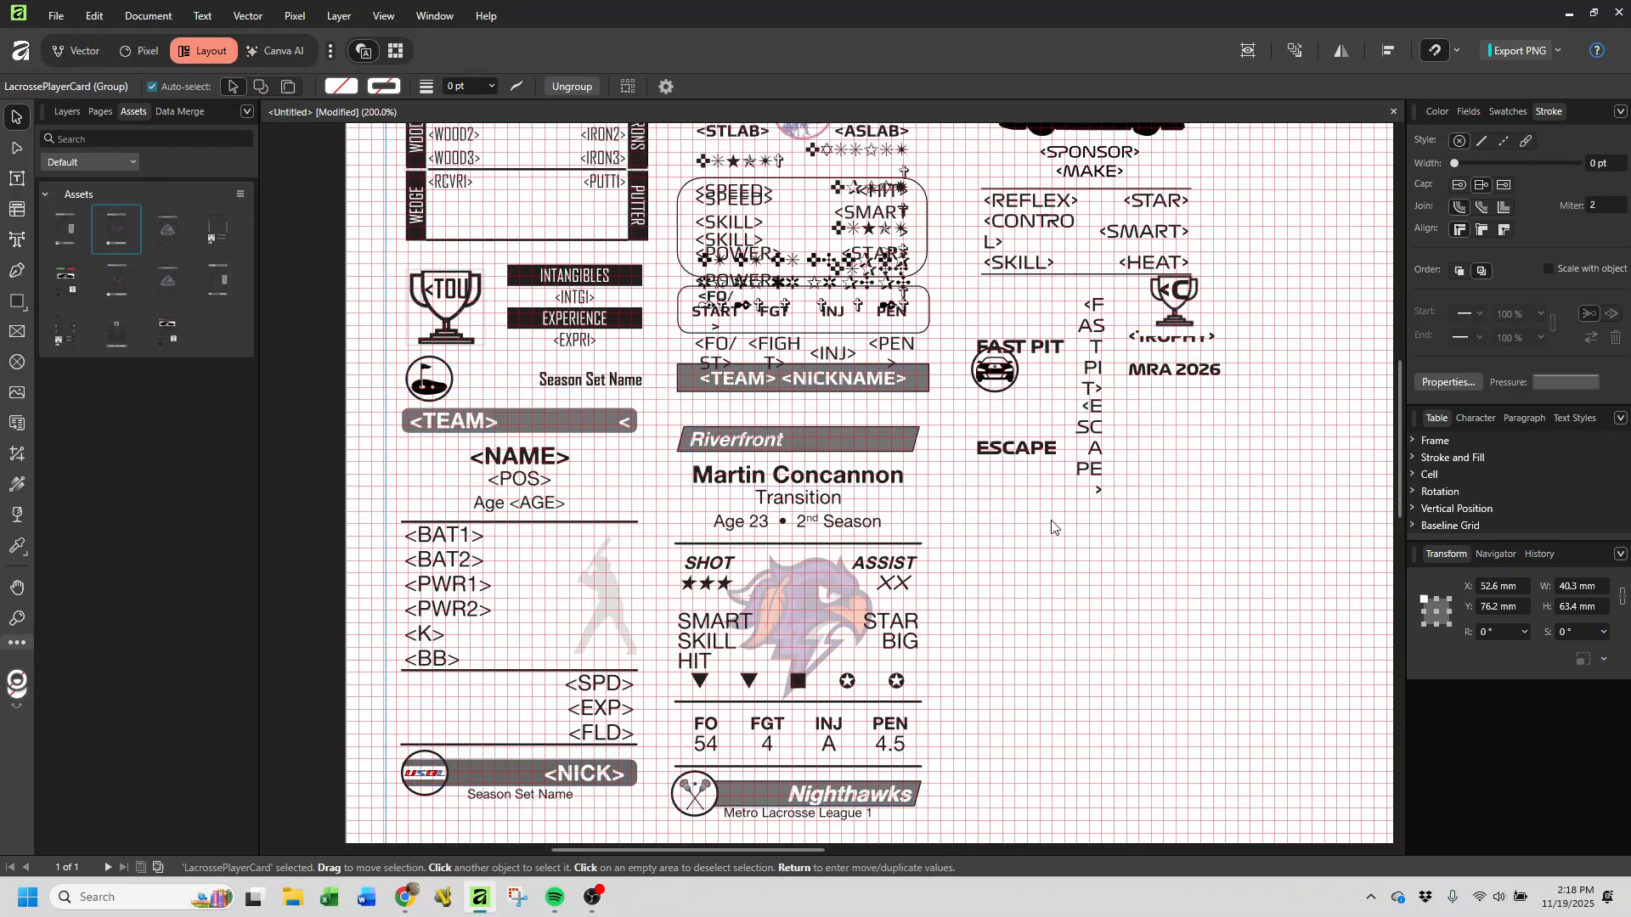
scroll(1052, 526, up, 4)
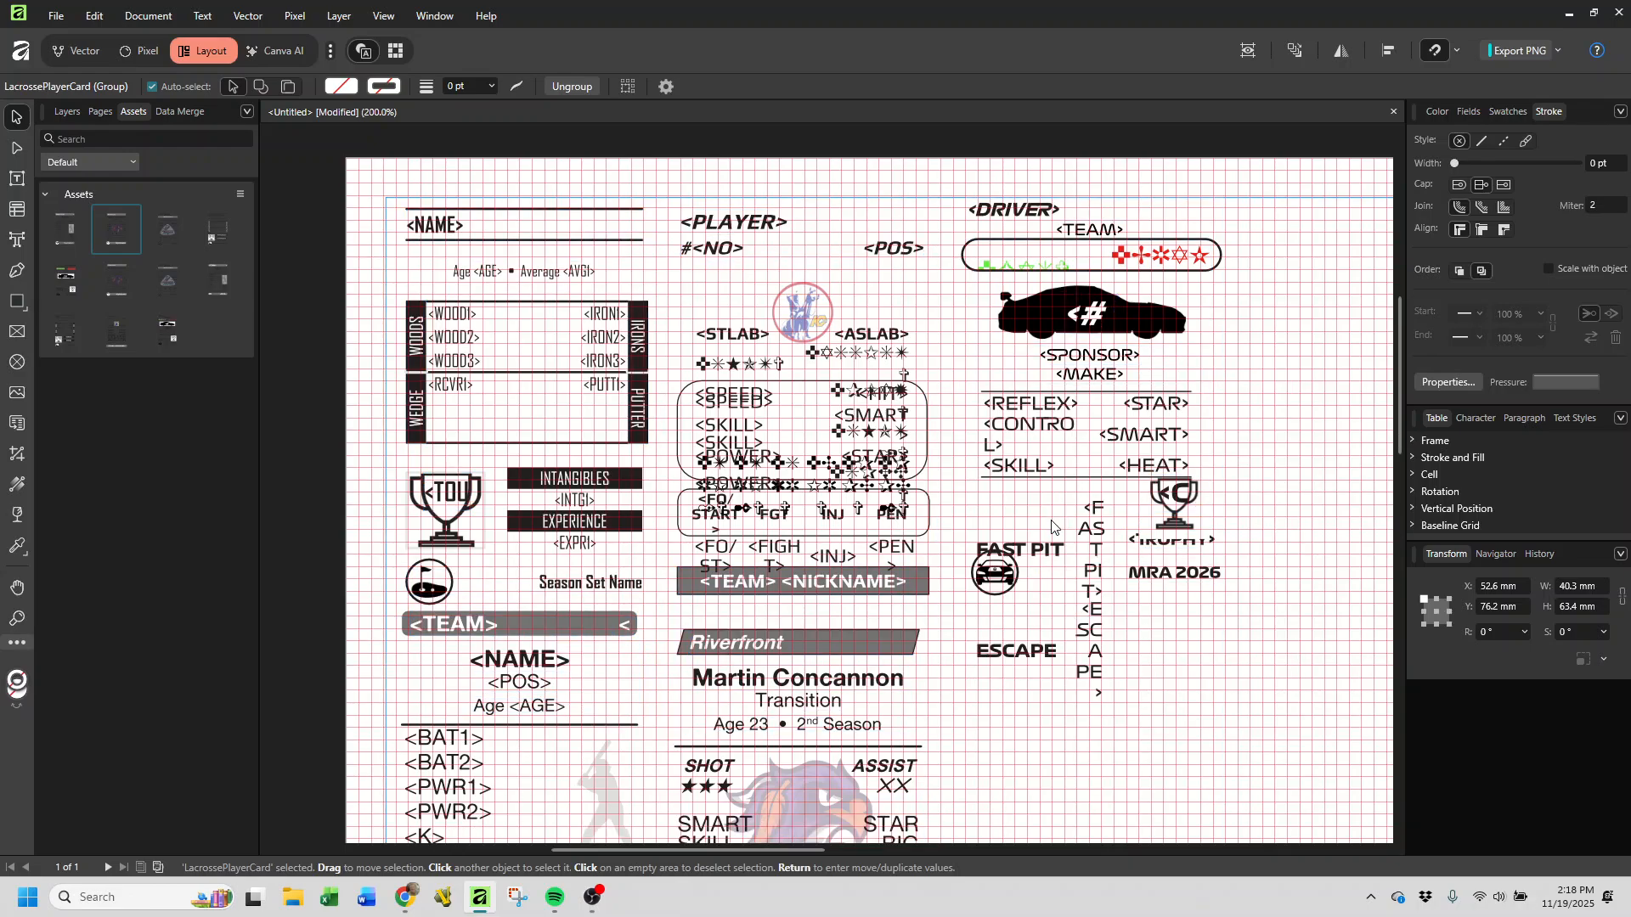